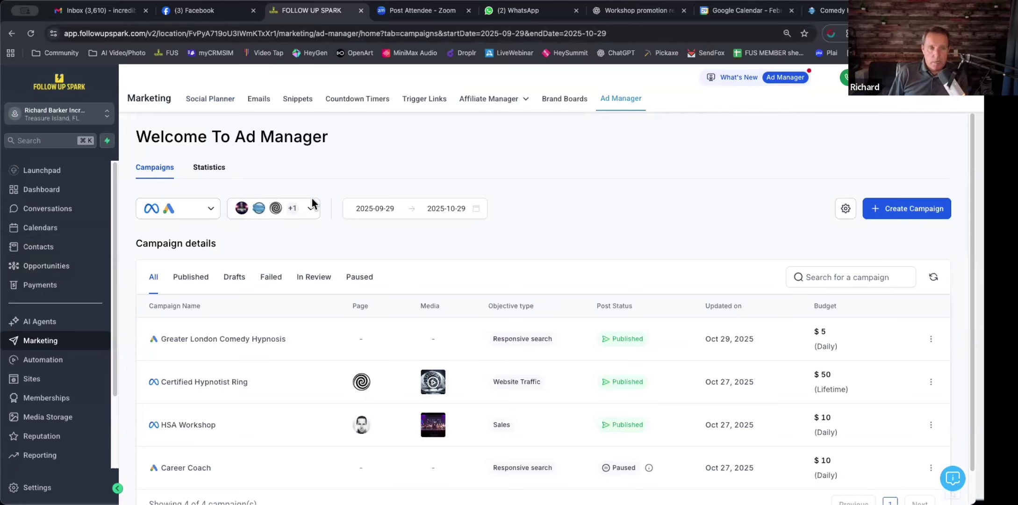
Check which pages and ad platforms are available for filtering the campaign list, leaving the filters as they are
{"action": "left_click", "coordinate": [312, 209]}
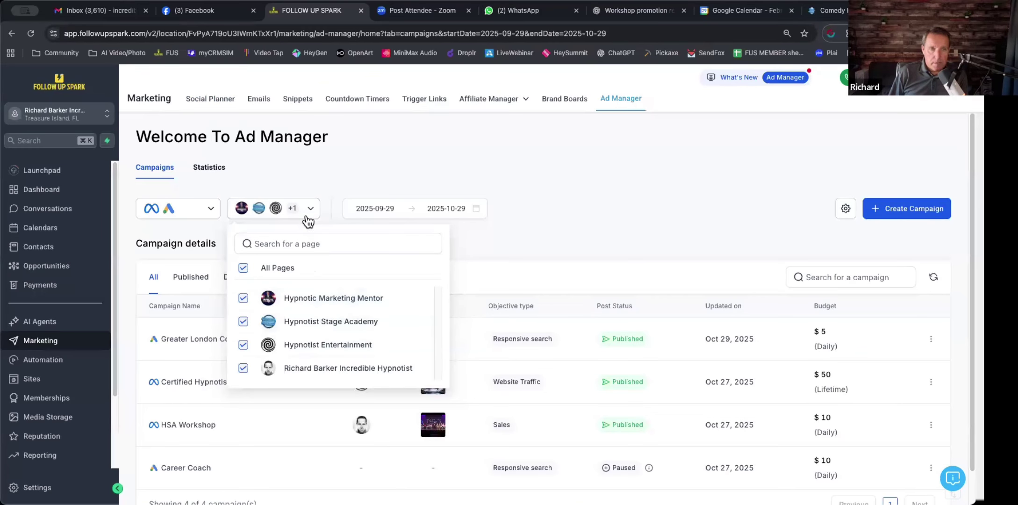
{"action": "left_click", "coordinate": [252, 210]}
{"action": "left_click", "coordinate": [211, 209]}
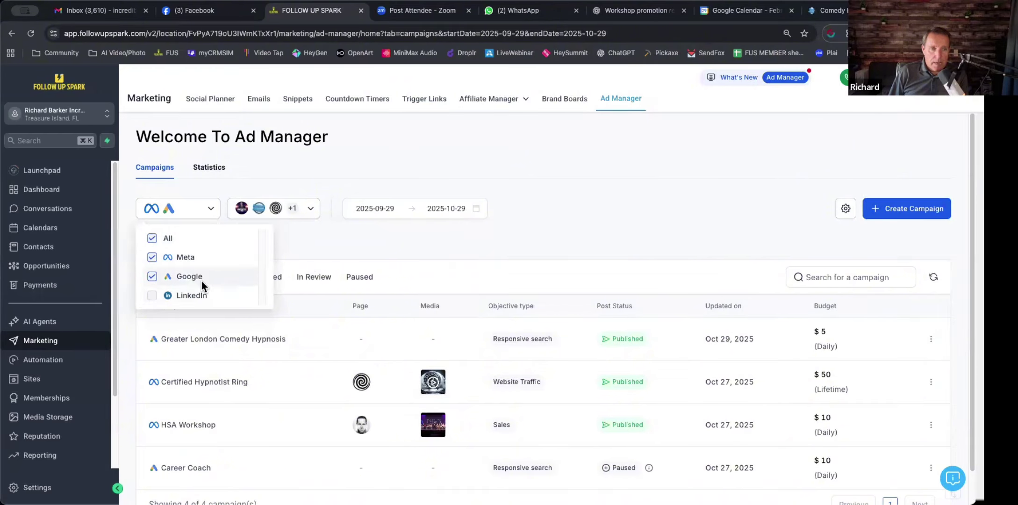
{"action": "left_click", "coordinate": [341, 237]}
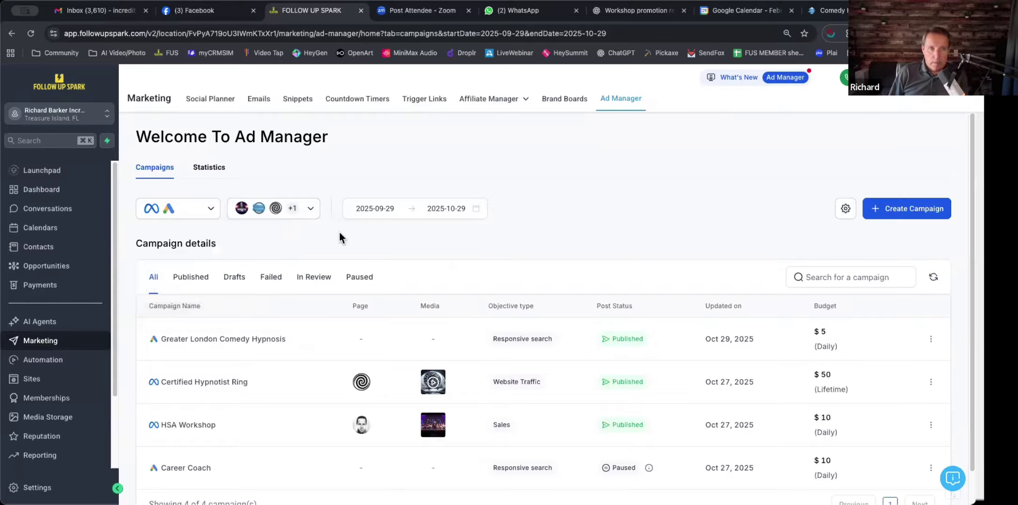
Open the Meta ad statistics and examine the conversion summary and the performance charts for impressions, clicks and conversions
{"action": "left_click", "coordinate": [209, 167]}
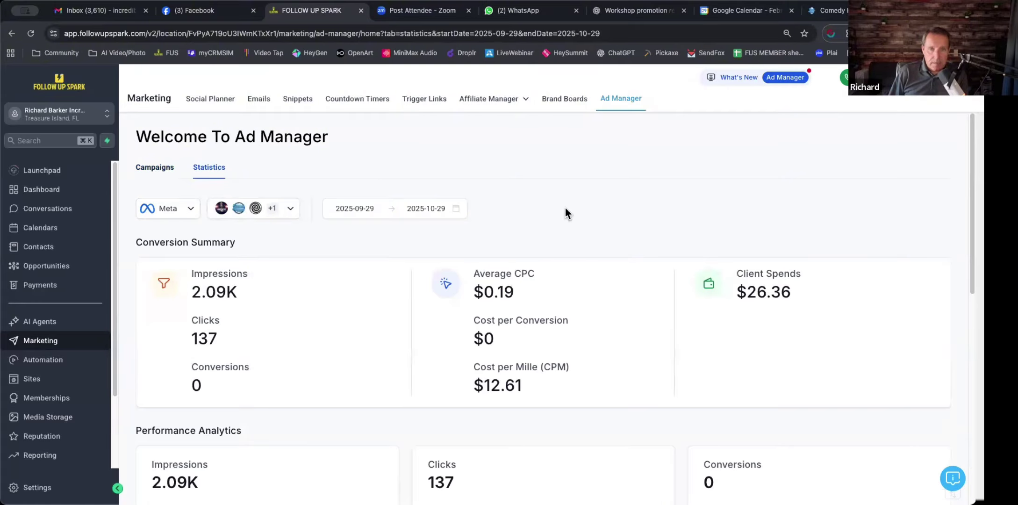
{"action": "scroll", "coordinate": [565, 209], "scroll_direction": "down", "scroll_amount": 2}
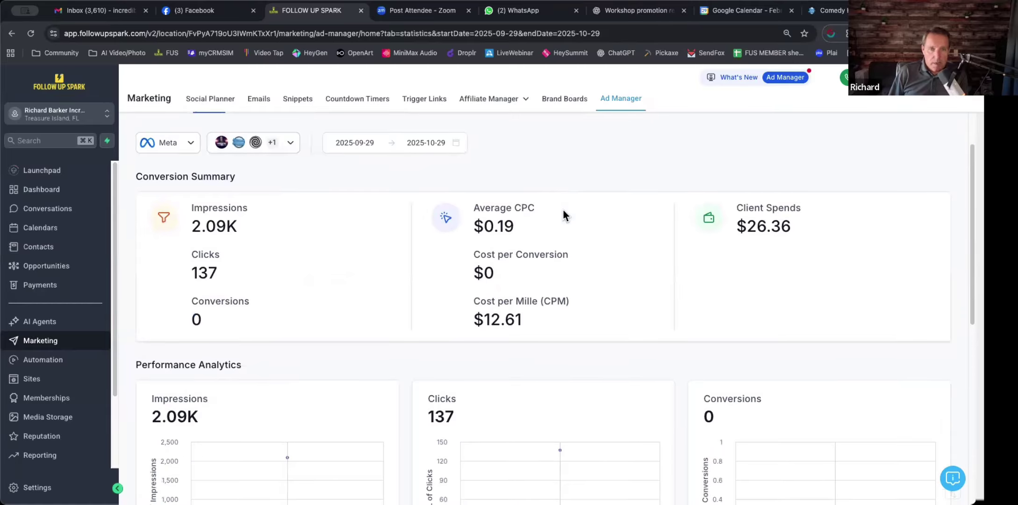
{"action": "scroll", "coordinate": [560, 219], "scroll_direction": "down", "scroll_amount": 1}
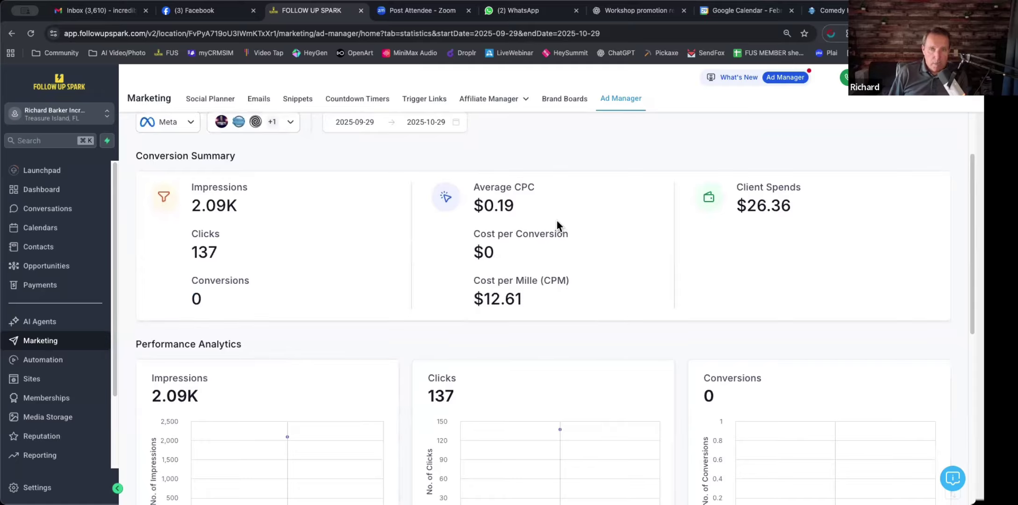
{"action": "scroll", "coordinate": [601, 227], "scroll_direction": "down", "scroll_amount": 3}
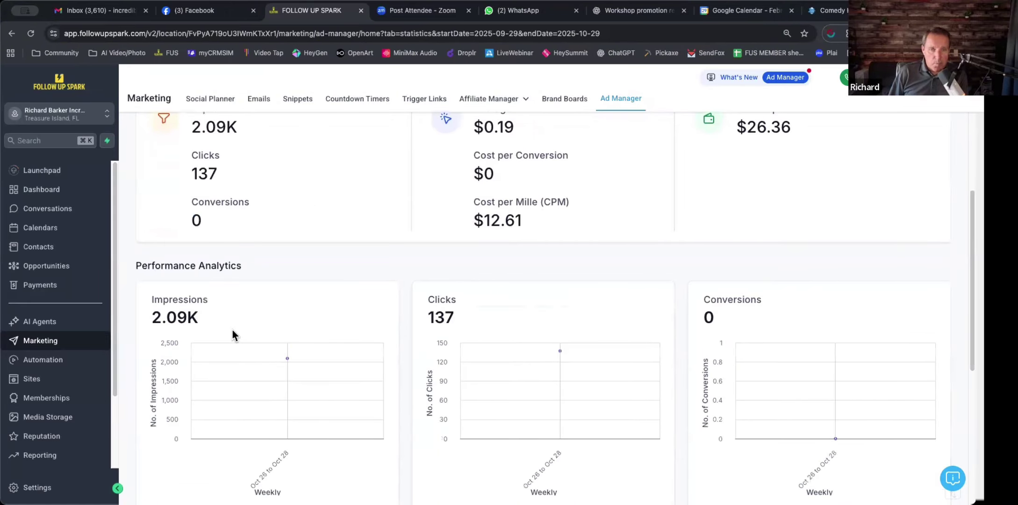
{"action": "scroll", "coordinate": [522, 310], "scroll_direction": "down", "scroll_amount": 2}
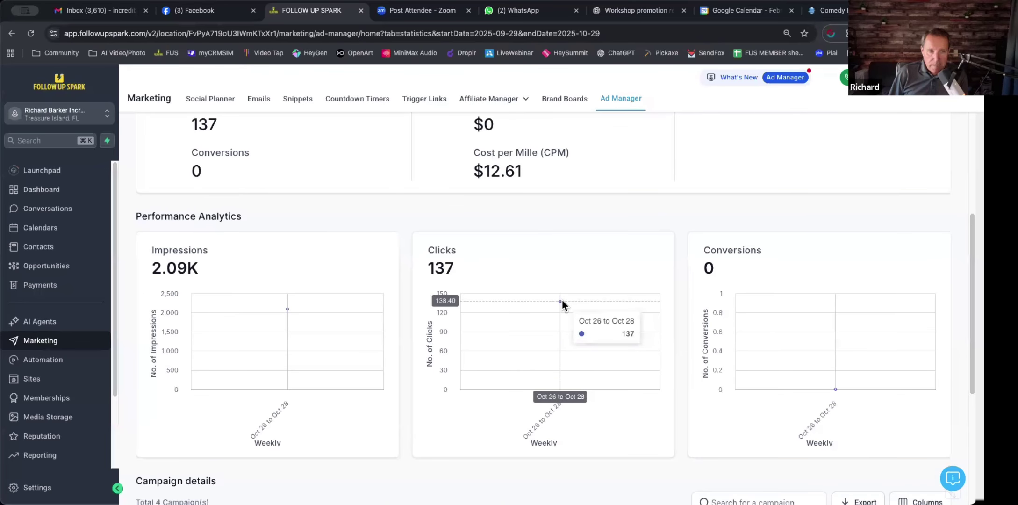
{"action": "scroll", "coordinate": [599, 277], "scroll_direction": "down", "scroll_amount": 5}
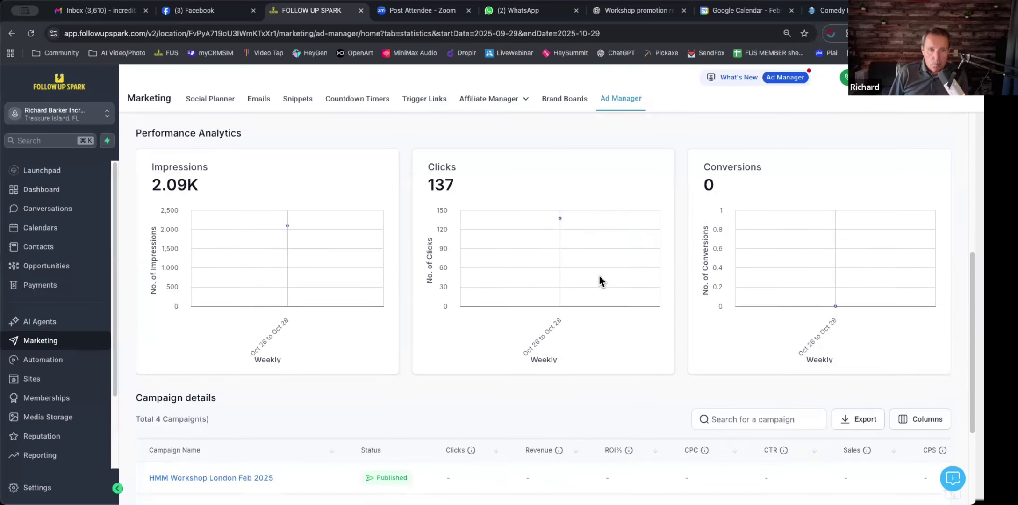
{"action": "scroll", "coordinate": [599, 279], "scroll_direction": "down", "scroll_amount": 3}
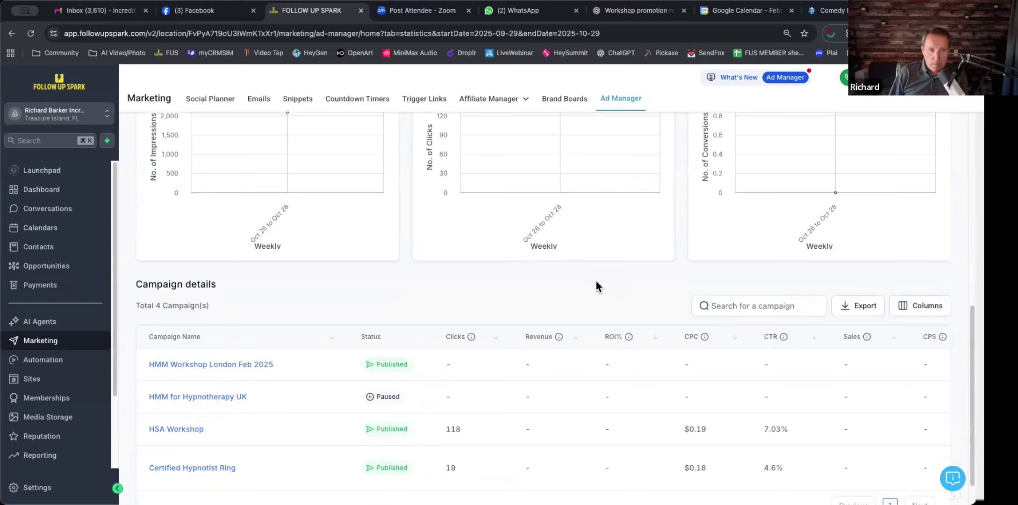
Examine the metric columns of the statistics' campaign details table, including those beyond CPS
{"action": "scroll", "coordinate": [435, 311], "scroll_direction": "down", "scroll_amount": 1}
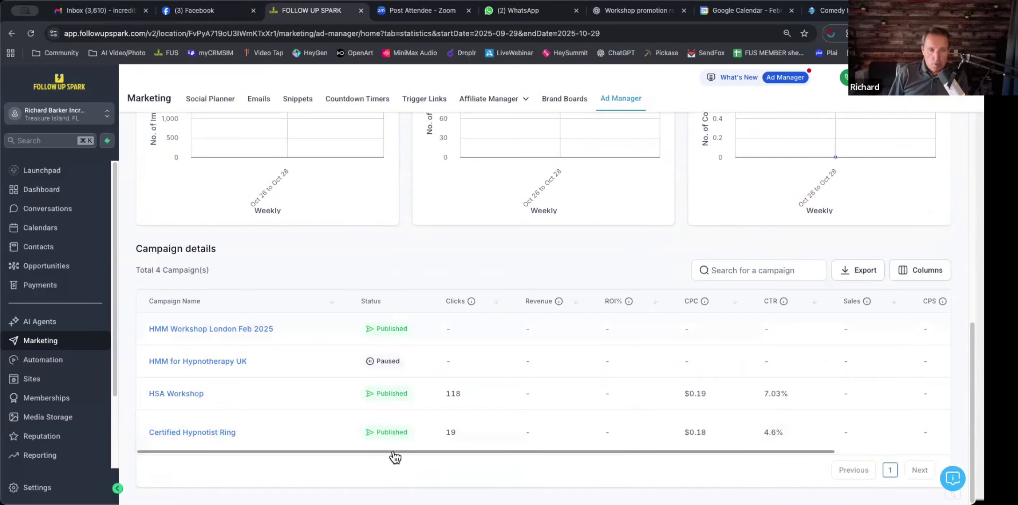
{"action": "scroll", "coordinate": [393, 455], "scroll_direction": "right", "scroll_amount": 3}
{"action": "left_click_drag", "start_coordinate": [448, 454], "coordinate": [509, 456]}
{"action": "scroll", "coordinate": [773, 429], "scroll_direction": "right", "scroll_amount": 2}
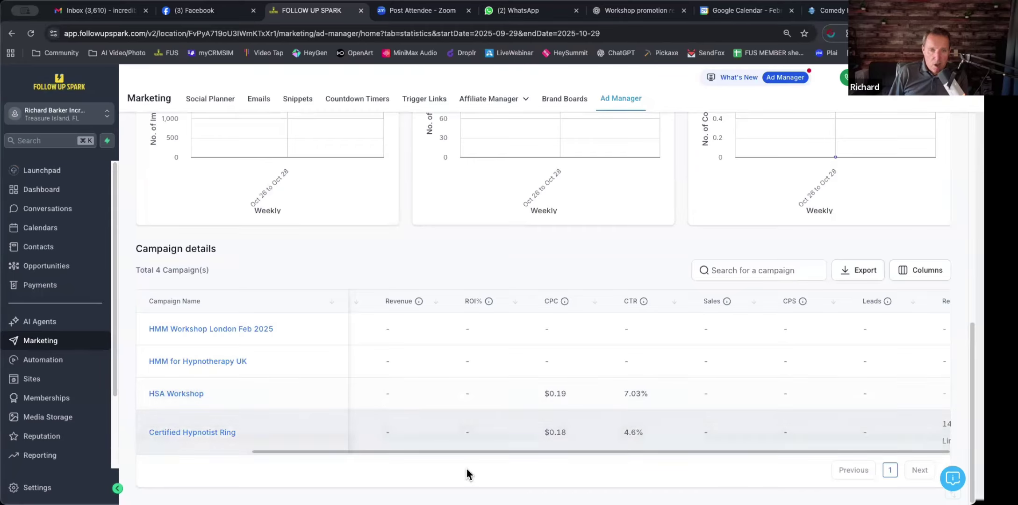
{"action": "left_click_drag", "start_coordinate": [464, 452], "coordinate": [287, 455]}
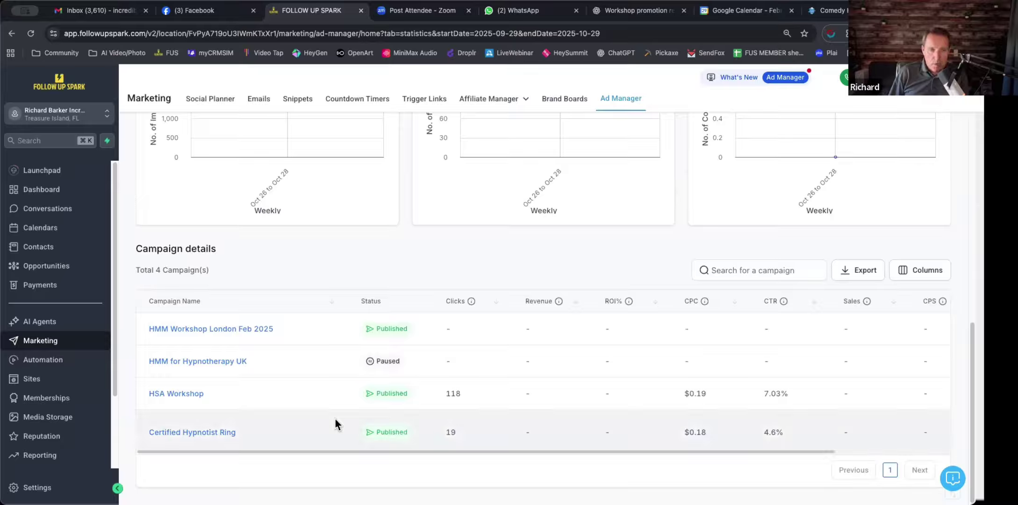
Review the statistics page once more, from the conversion summary through the performance charts to the campaign details
{"action": "scroll", "coordinate": [335, 419], "scroll_direction": "up", "scroll_amount": 10}
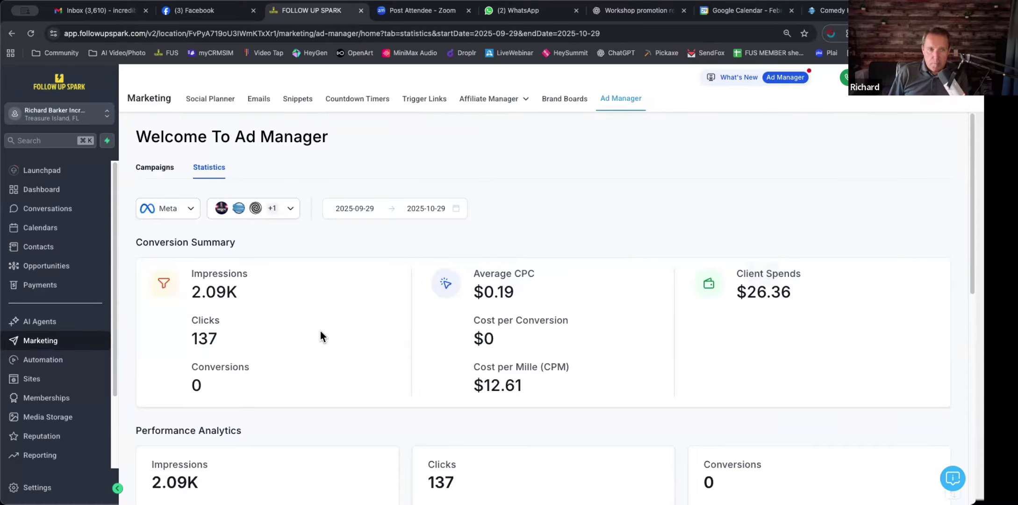
{"action": "scroll", "coordinate": [331, 332], "scroll_direction": "down", "scroll_amount": 3}
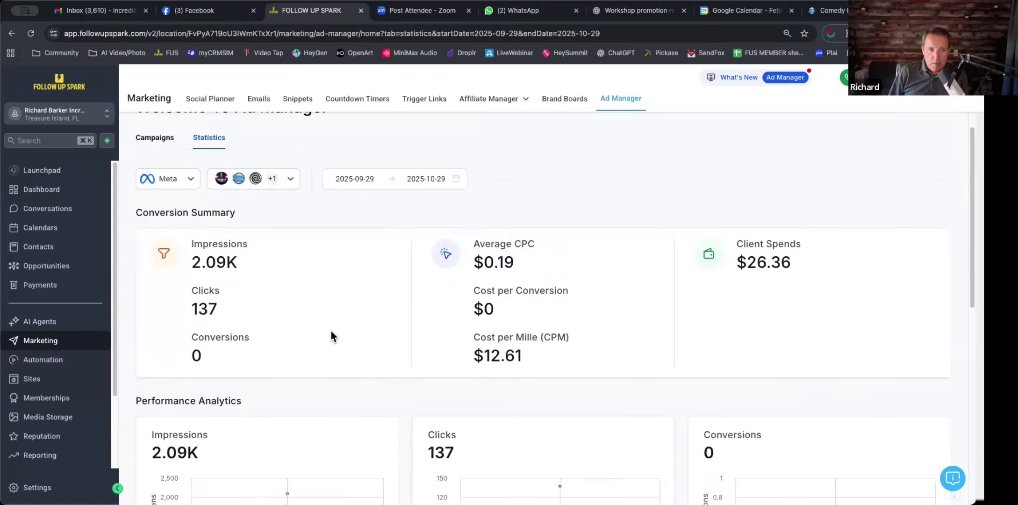
{"action": "scroll", "coordinate": [331, 334], "scroll_direction": "down", "scroll_amount": 2}
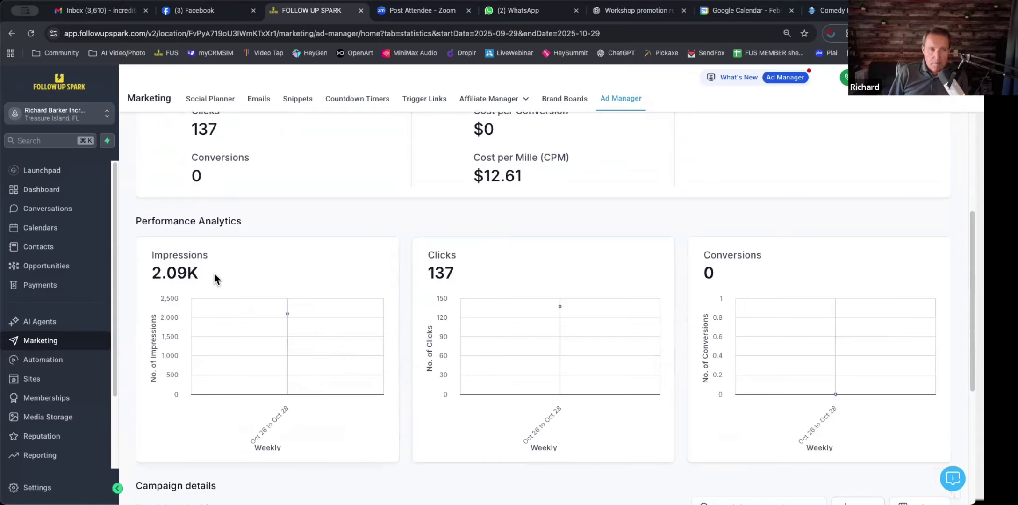
{"action": "scroll", "coordinate": [358, 271], "scroll_direction": "down", "scroll_amount": 5}
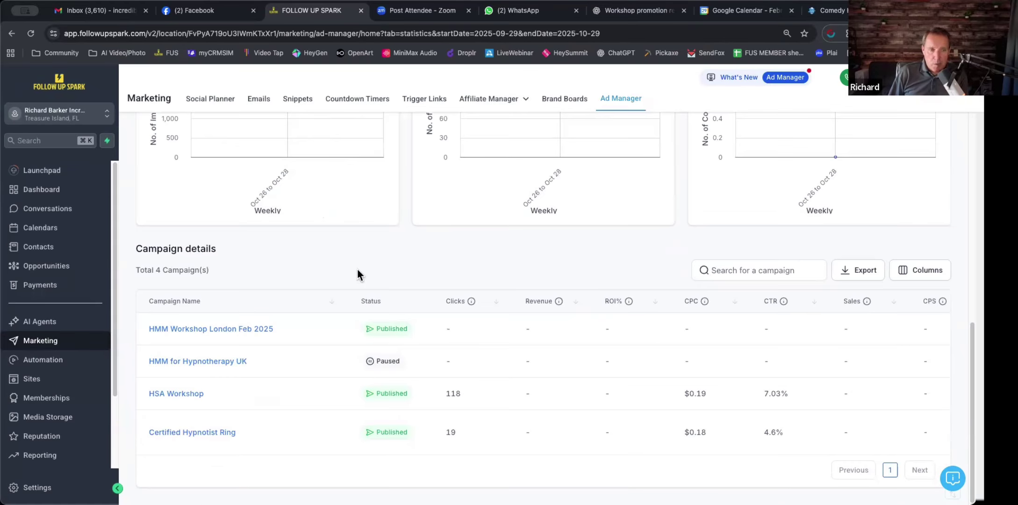
{"action": "scroll", "coordinate": [357, 273], "scroll_direction": "up", "scroll_amount": 10}
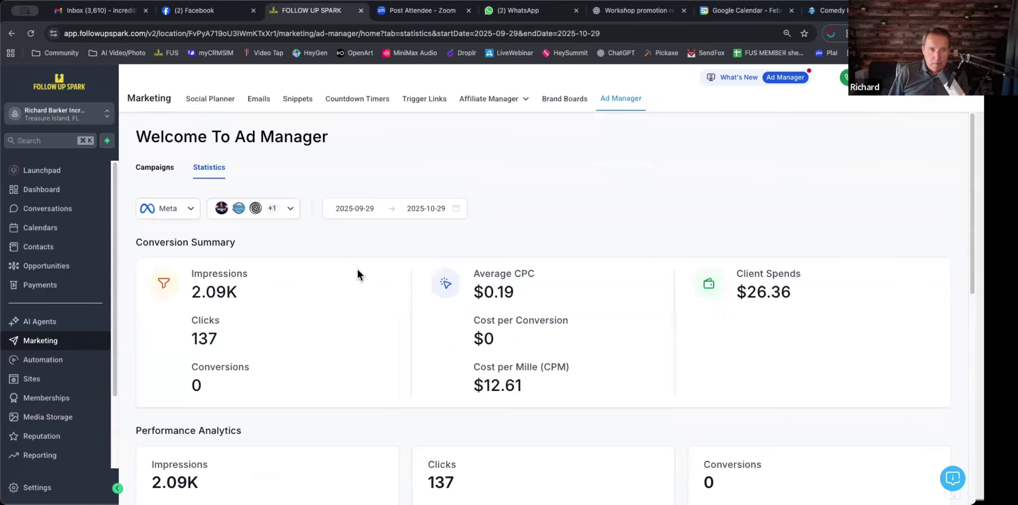
Return to the campaign list and review the objective type, post status and budget of each campaign
{"action": "left_click", "coordinate": [155, 168]}
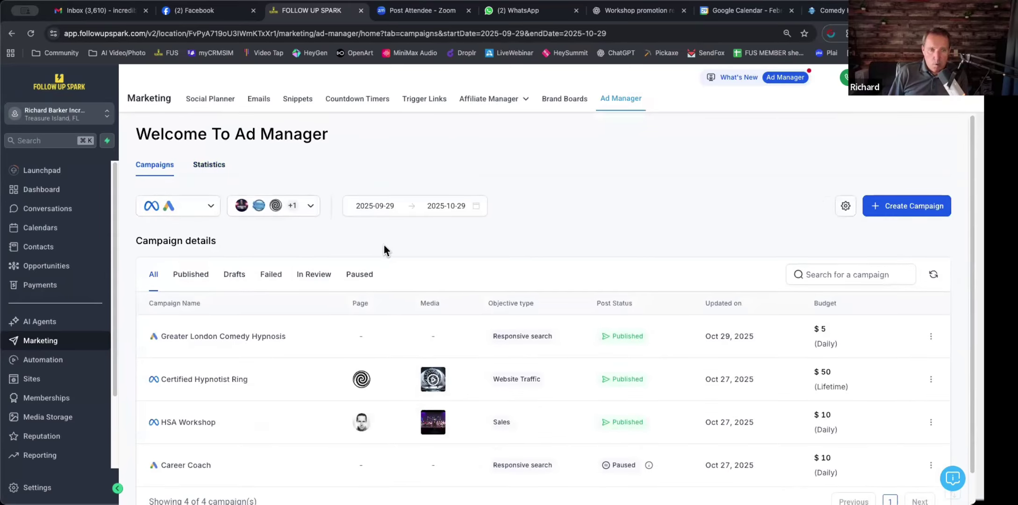
{"action": "scroll", "coordinate": [384, 250], "scroll_direction": "down", "scroll_amount": 2}
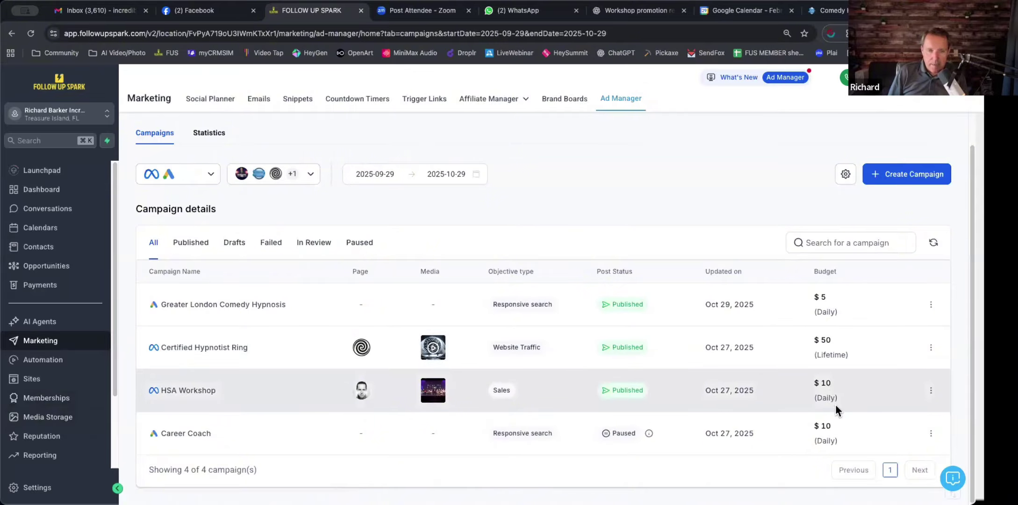
{"action": "scroll", "coordinate": [834, 399], "scroll_direction": "up", "scroll_amount": 1}
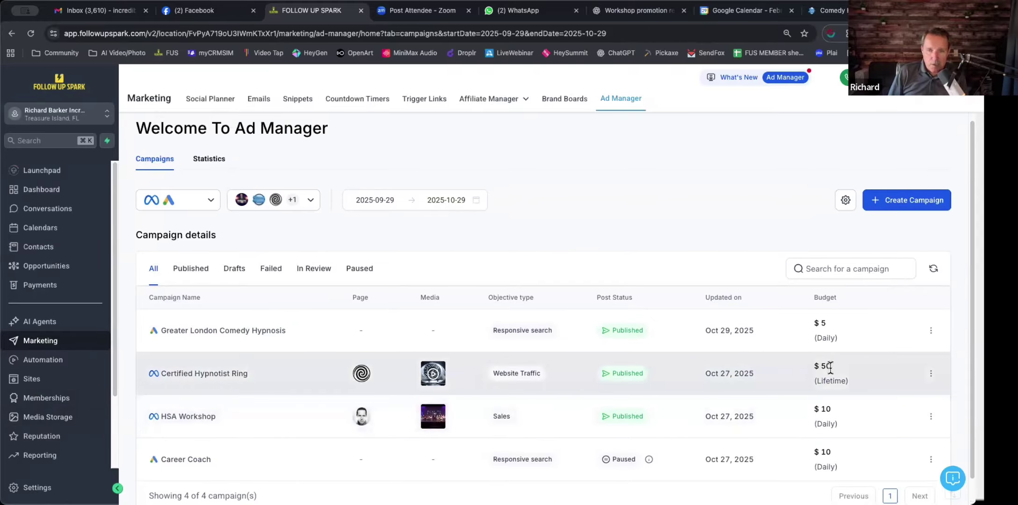
{"action": "scroll", "coordinate": [830, 371], "scroll_direction": "down", "scroll_amount": 1}
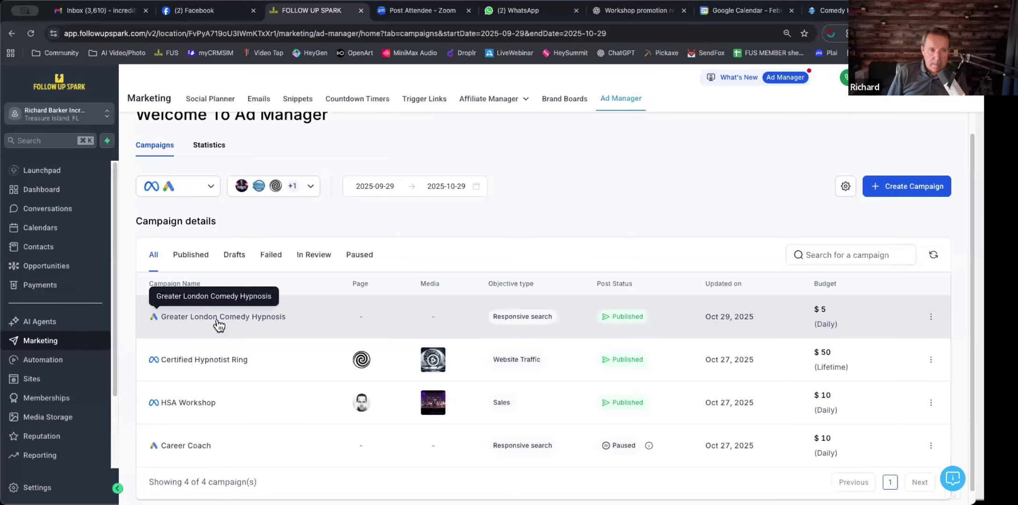
Open the Greater London Comedy Hypnosis campaign and inspect its objective, daily budget and run dates
{"action": "left_click", "coordinate": [215, 318]}
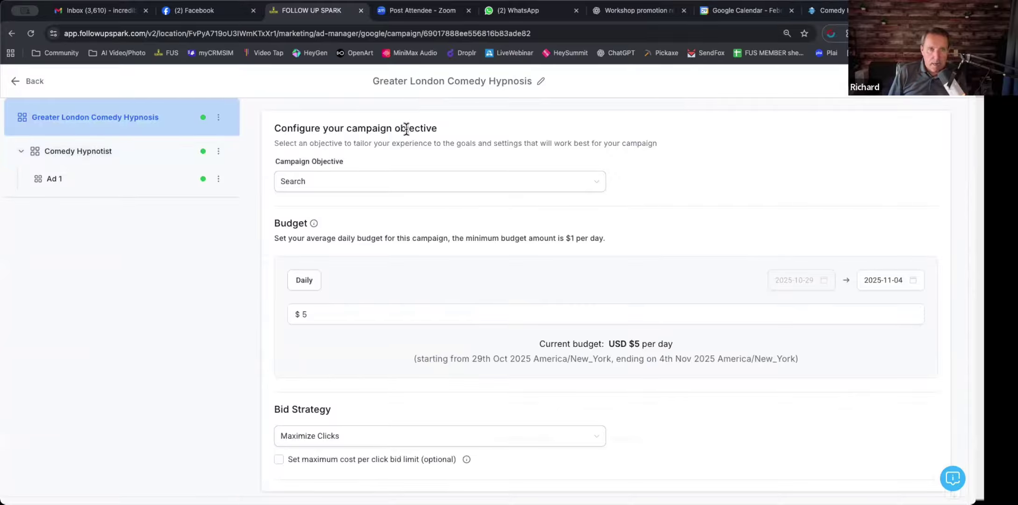
{"action": "scroll", "coordinate": [401, 134], "scroll_direction": "down", "scroll_amount": 1}
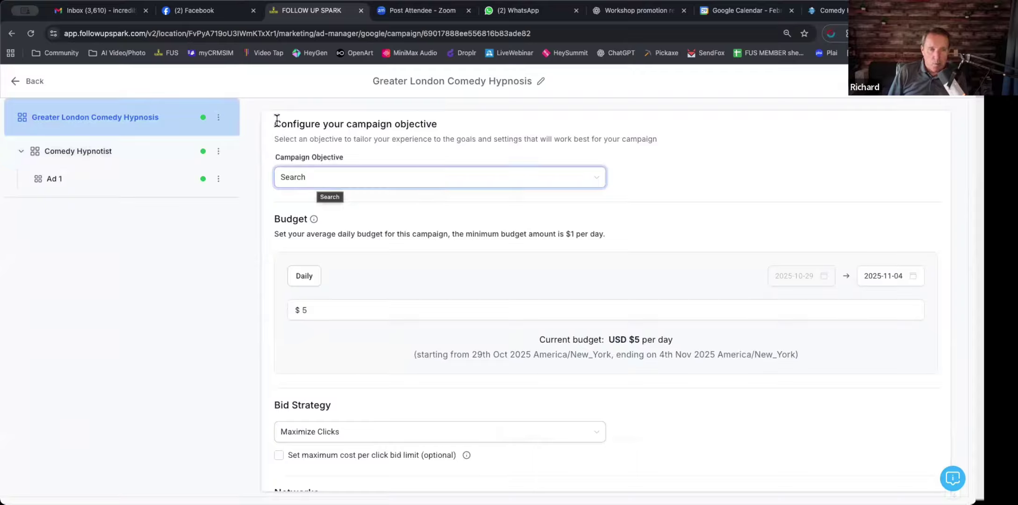
{"action": "scroll", "coordinate": [410, 190], "scroll_direction": "down", "scroll_amount": 2}
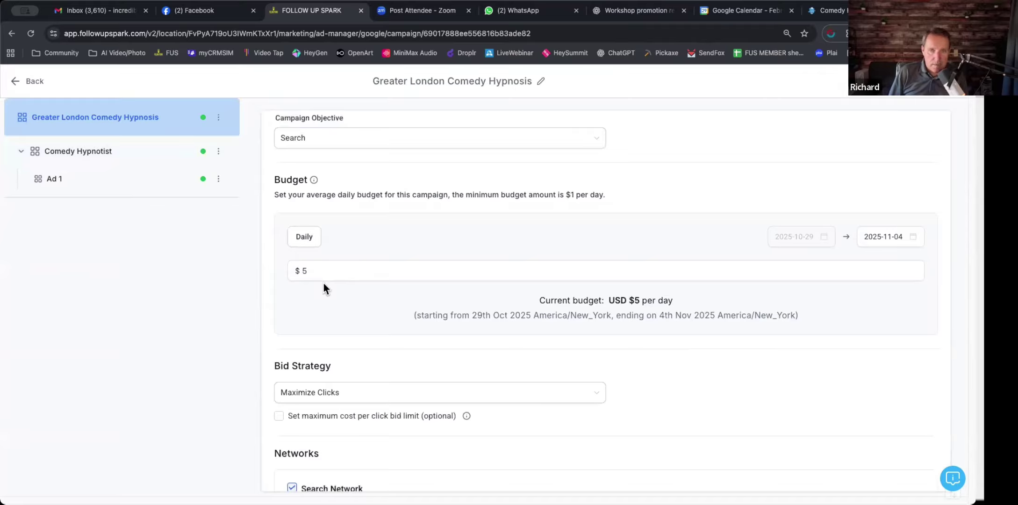
{"action": "left_click", "coordinate": [308, 274]}
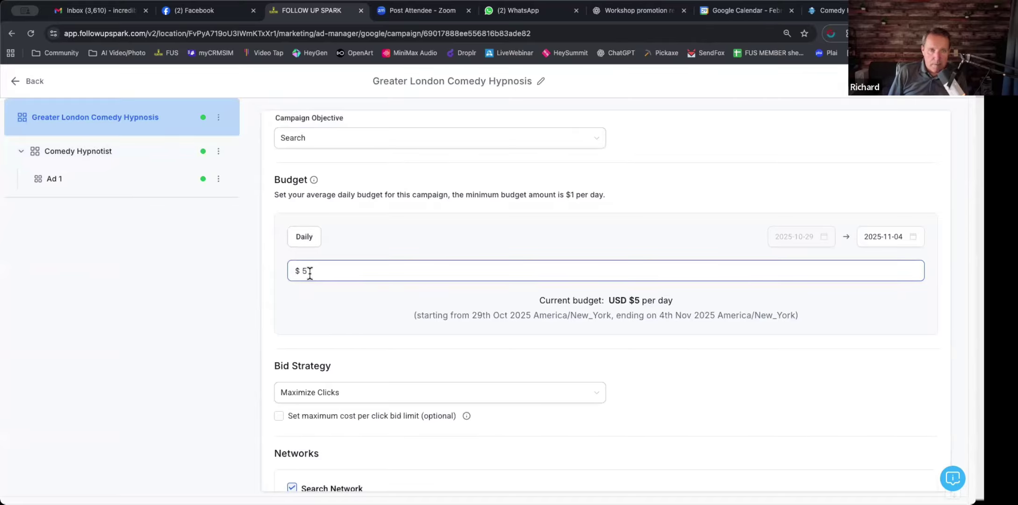
{"action": "left_click", "coordinate": [734, 256]}
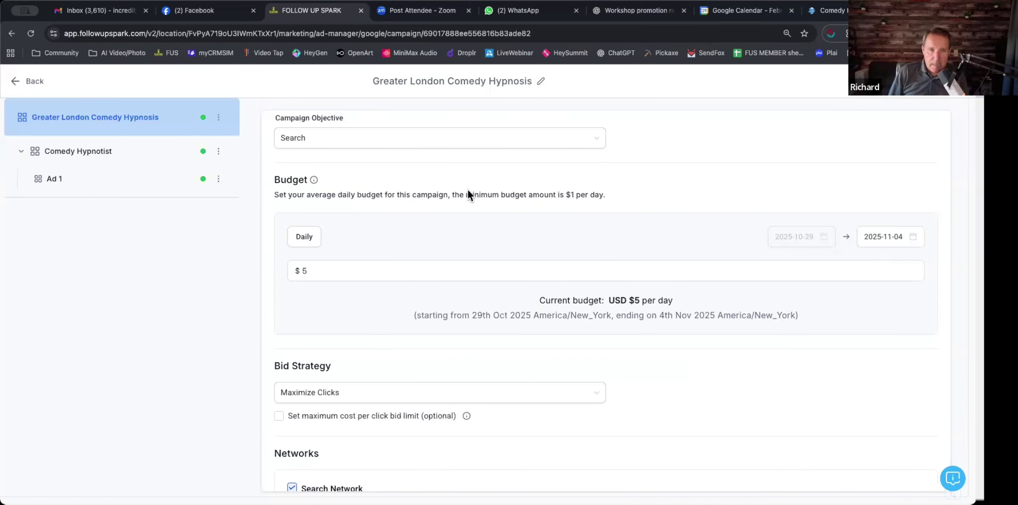
Review the campaign's bid strategy and its Search and Display network settings
{"action": "scroll", "coordinate": [480, 229], "scroll_direction": "down", "scroll_amount": 1}
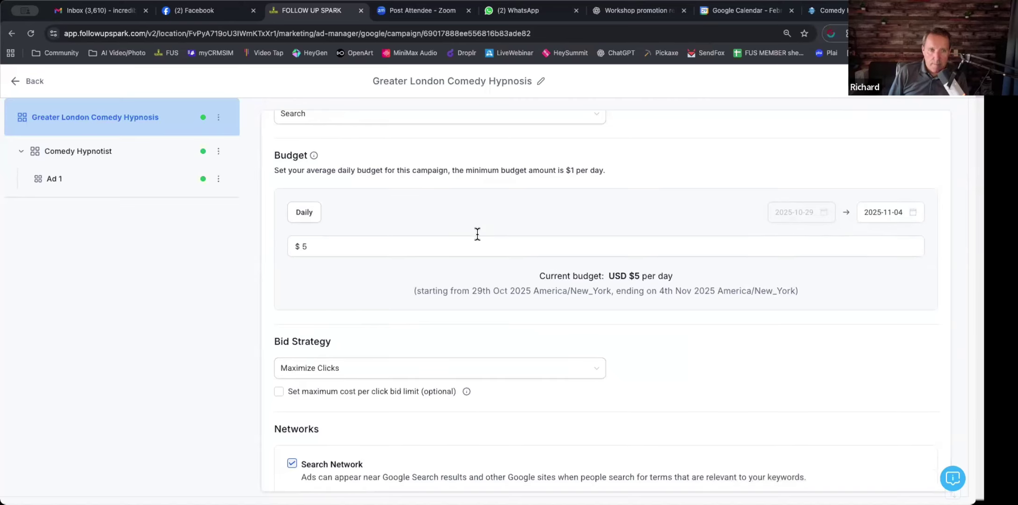
{"action": "scroll", "coordinate": [477, 234], "scroll_direction": "down", "scroll_amount": 5}
{"action": "scroll", "coordinate": [336, 214], "scroll_direction": "up", "scroll_amount": 3}
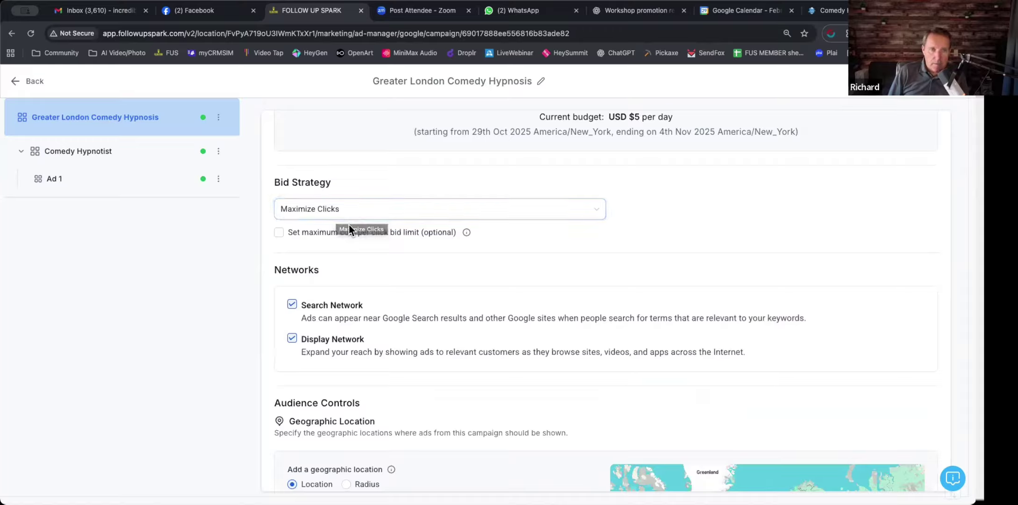
{"action": "scroll", "coordinate": [411, 240], "scroll_direction": "down", "scroll_amount": 1}
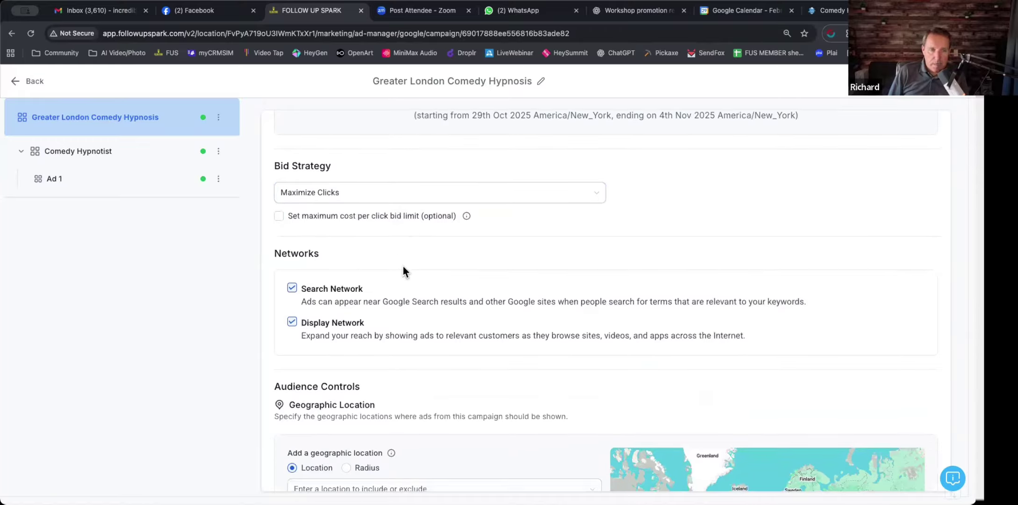
{"action": "scroll", "coordinate": [403, 265], "scroll_direction": "down", "scroll_amount": 2}
{"action": "scroll", "coordinate": [402, 271], "scroll_direction": "down", "scroll_amount": 2}
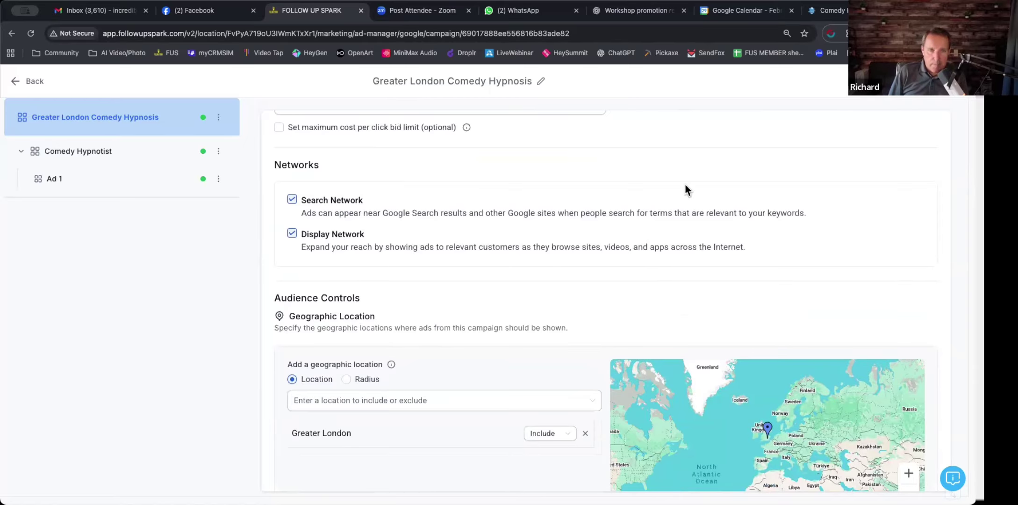
Inspect the campaign's geographic targeting and enlarge the location map around the Greater London marker
{"action": "scroll", "coordinate": [462, 292], "scroll_direction": "down", "scroll_amount": 4}
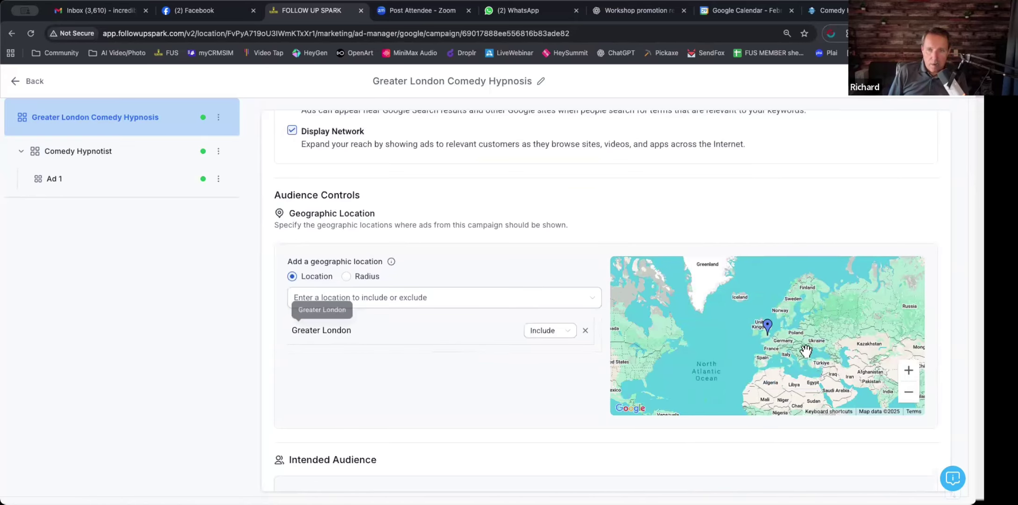
{"action": "left_click", "coordinate": [915, 372]}
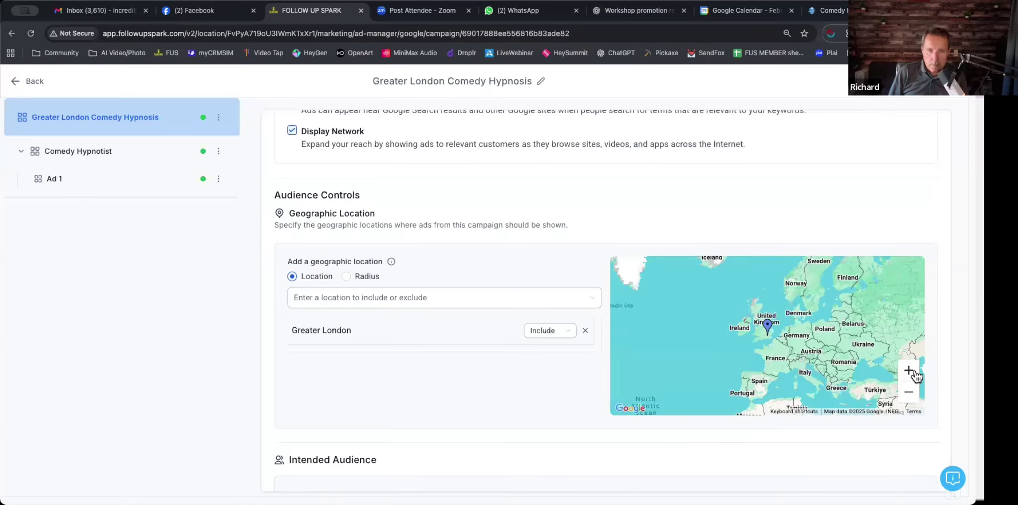
{"action": "left_click", "coordinate": [915, 373]}
{"action": "left_click", "coordinate": [915, 372]}
{"action": "left_click", "coordinate": [915, 372]}
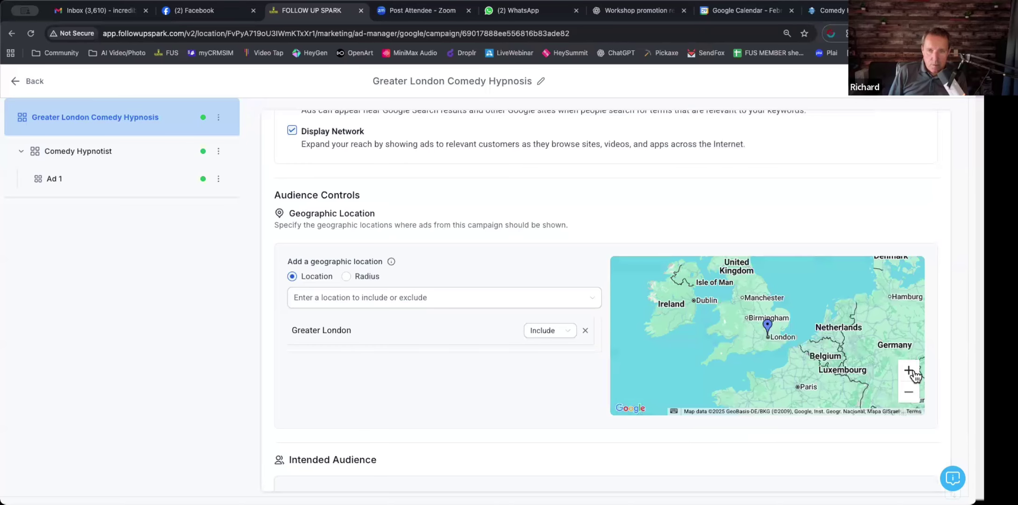
{"action": "left_click", "coordinate": [915, 373]}
{"action": "left_click", "coordinate": [915, 372]}
{"action": "left_click", "coordinate": [908, 371]}
{"action": "left_click", "coordinate": [908, 370]}
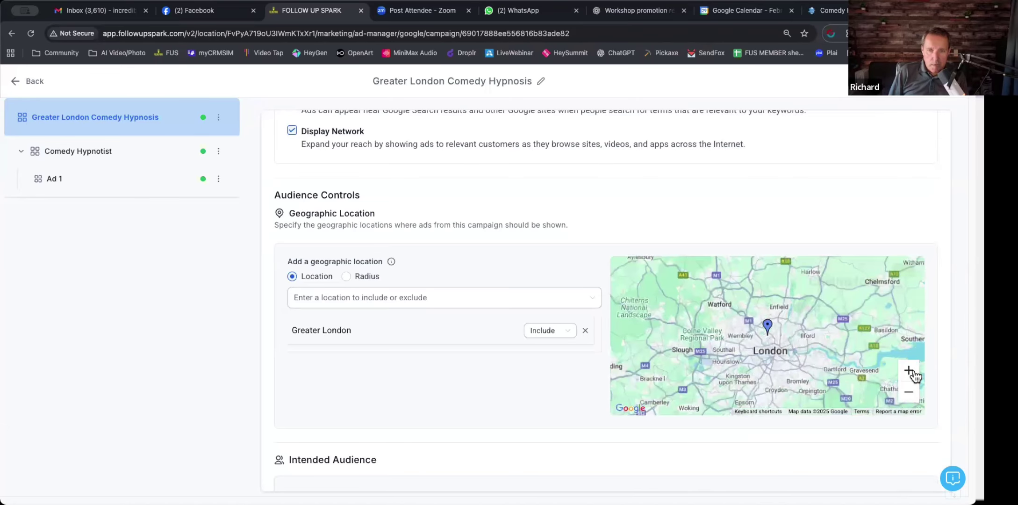
Examine the area around the Greater London marker on the geographic location map at closer and wider scales
{"action": "left_click", "coordinate": [915, 373]}
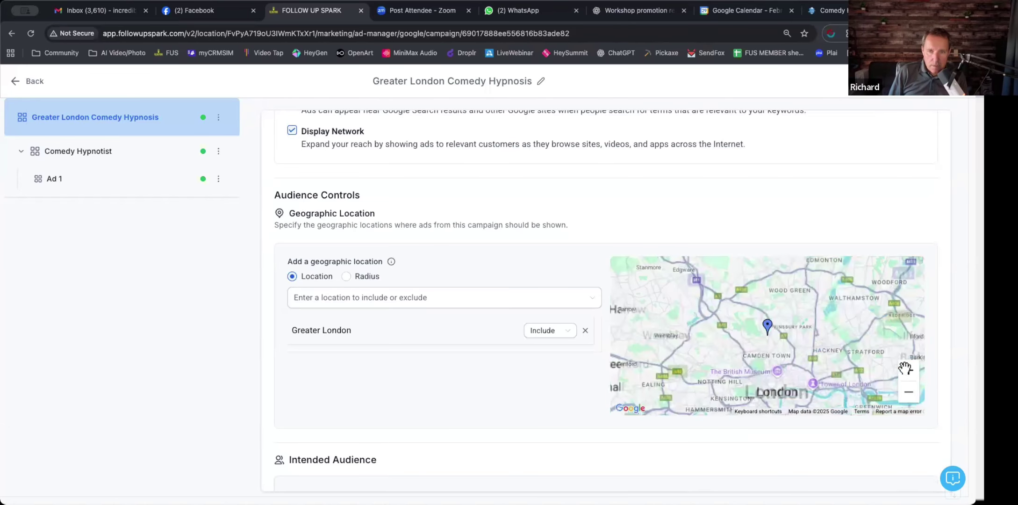
{"action": "left_click_drag", "start_coordinate": [859, 357], "coordinate": [819, 302]}
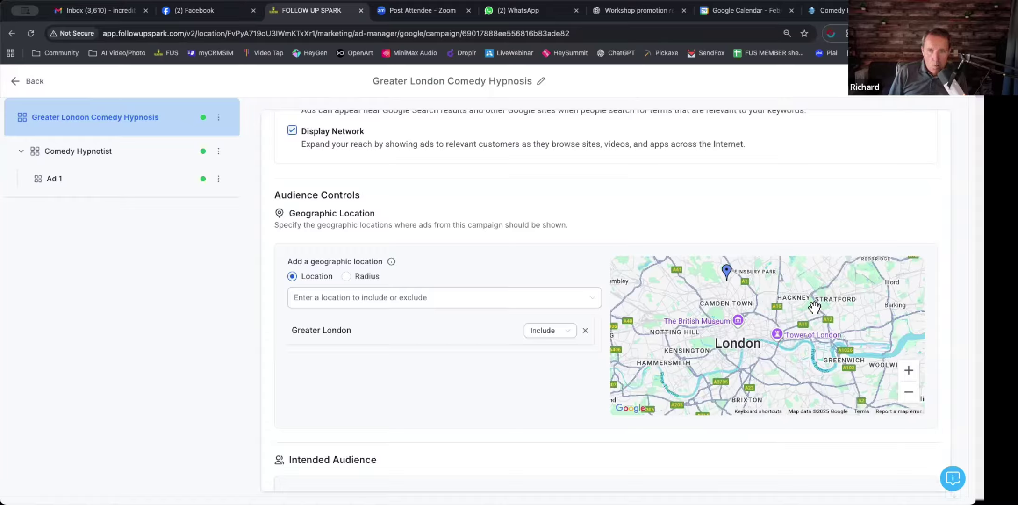
{"action": "left_click", "coordinate": [910, 394]}
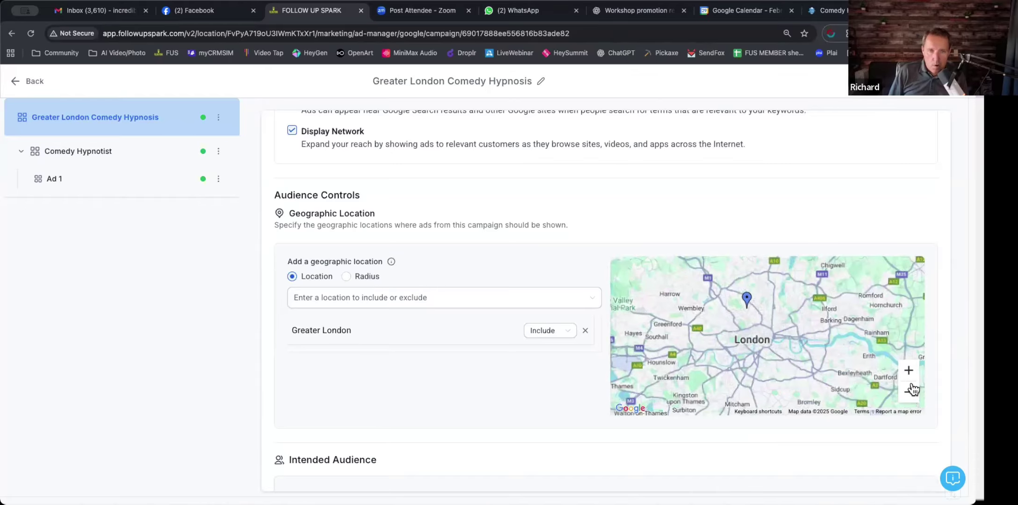
{"action": "left_click", "coordinate": [911, 390]}
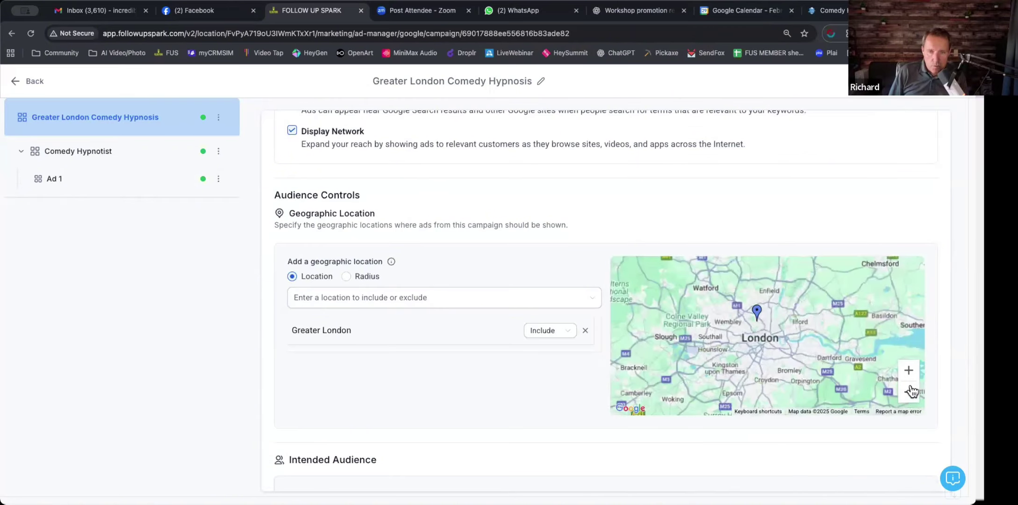
Inspect the City of London streets around Leadenhall Market, Monument and Cannon Street close up on the location map
{"action": "left_click", "coordinate": [909, 371]}
{"action": "left_click", "coordinate": [908, 372]}
{"action": "left_click", "coordinate": [908, 371]}
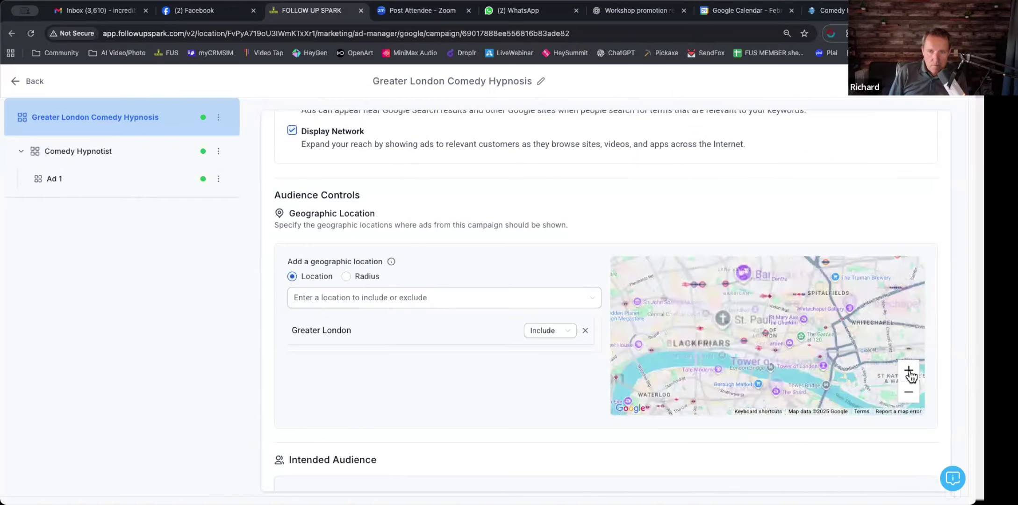
{"action": "left_click", "coordinate": [909, 372]}
{"action": "left_click", "coordinate": [909, 371]}
{"action": "left_click", "coordinate": [908, 372]}
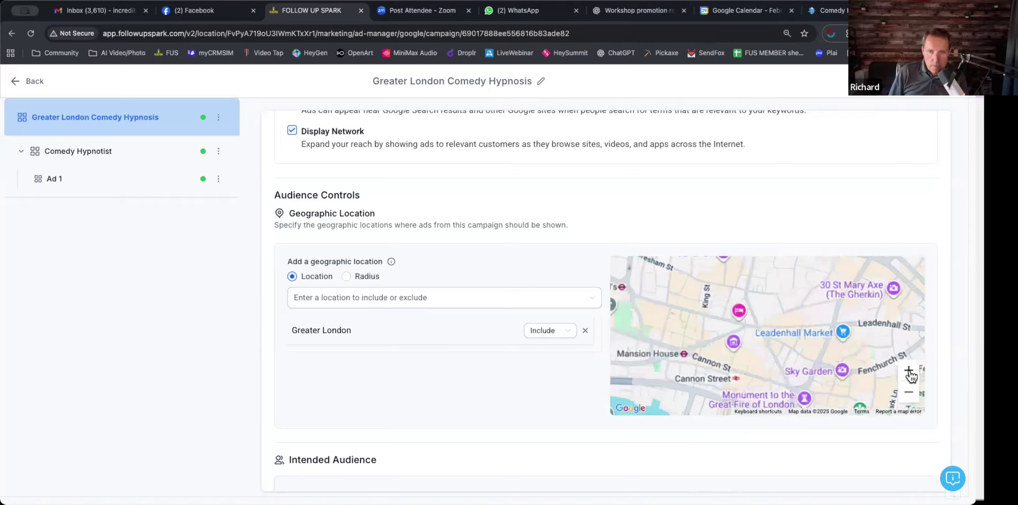
{"action": "left_click_drag", "start_coordinate": [813, 344], "coordinate": [708, 340]}
{"action": "left_click_drag", "start_coordinate": [902, 316], "coordinate": [889, 316]}
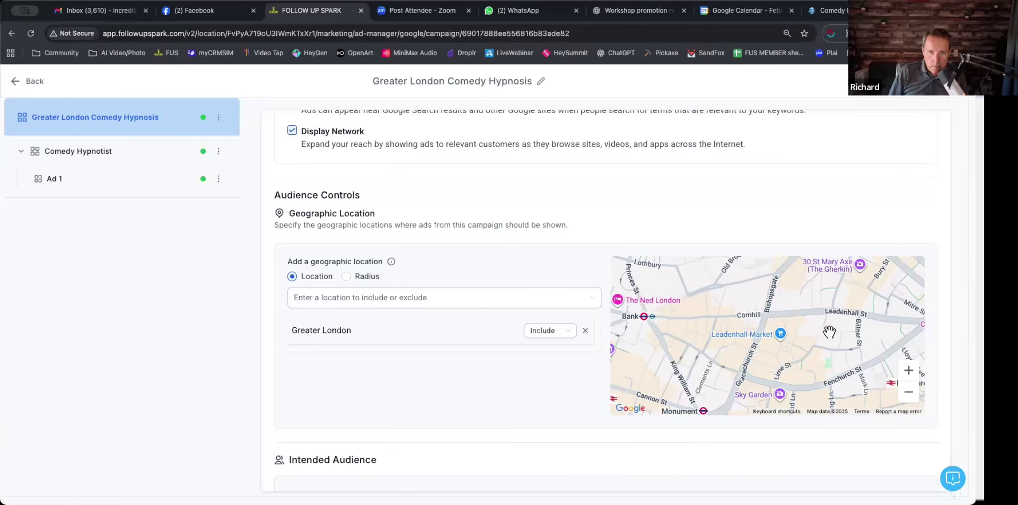
{"action": "left_click_drag", "start_coordinate": [833, 326], "coordinate": [892, 271]}
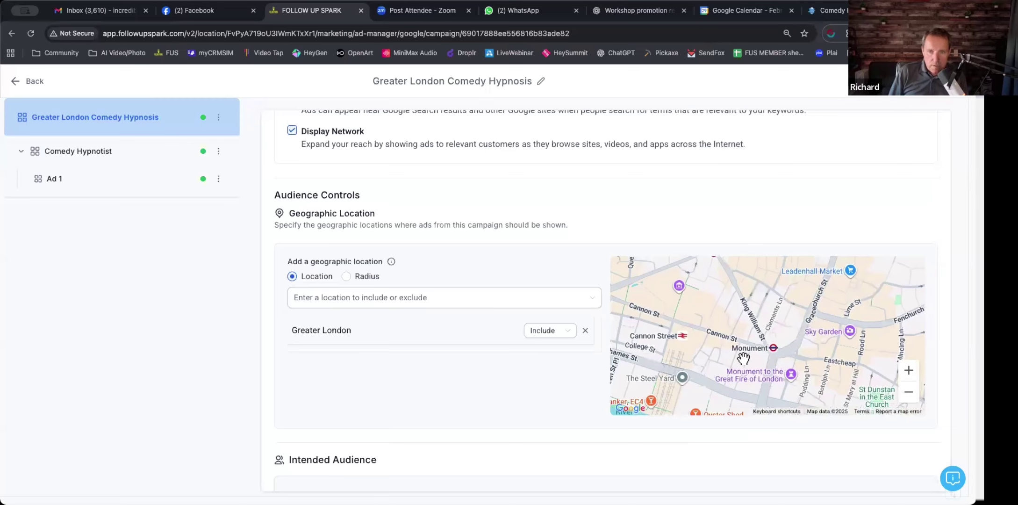
{"action": "left_click_drag", "start_coordinate": [743, 351], "coordinate": [784, 324]}
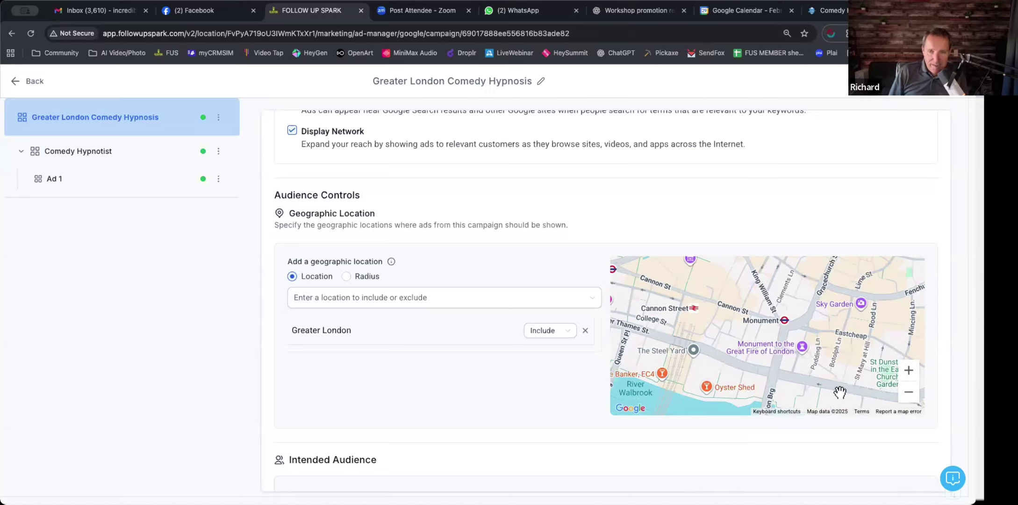
Widen the location map from street level back out to central London along the Thames
{"action": "left_click", "coordinate": [916, 398]}
{"action": "left_click", "coordinate": [916, 398]}
{"action": "left_click", "coordinate": [916, 398]}
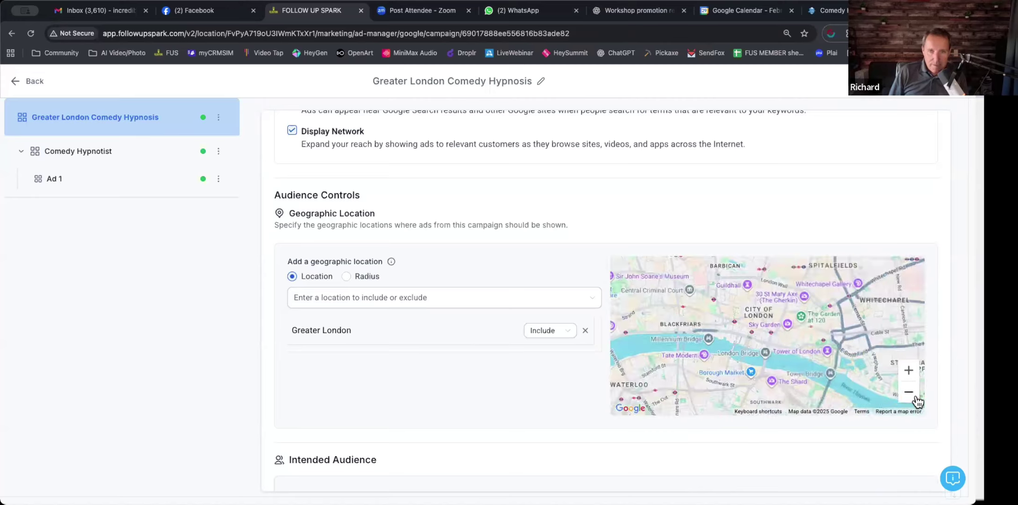
{"action": "left_click", "coordinate": [915, 398]}
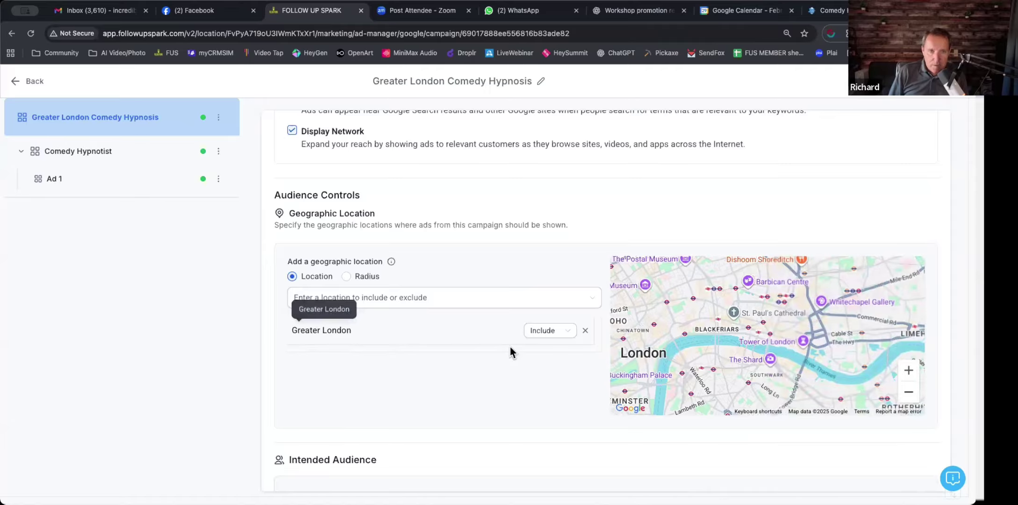
Review the Affinity interest categories in the campaign's Intended Audience section
{"action": "scroll", "coordinate": [486, 348], "scroll_direction": "down", "scroll_amount": 5}
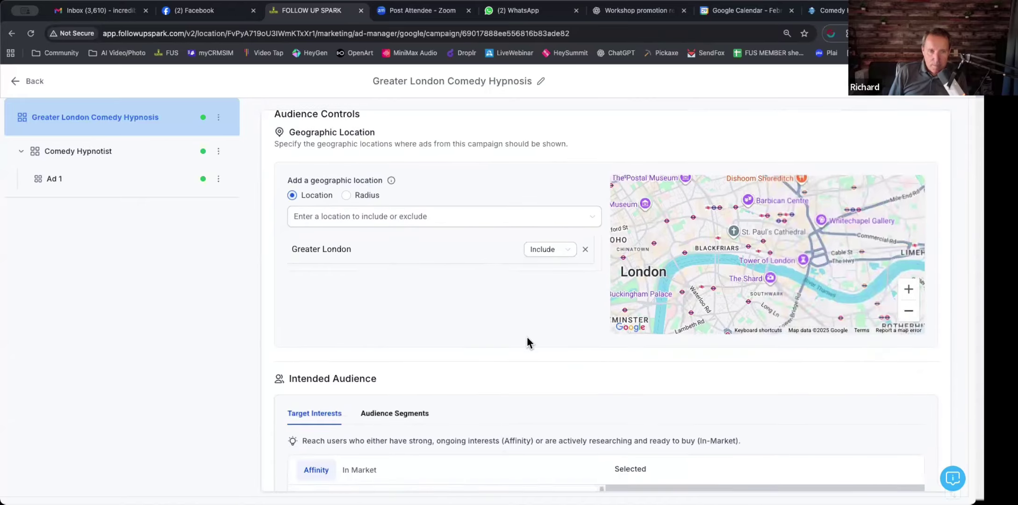
{"action": "scroll", "coordinate": [517, 350], "scroll_direction": "down", "scroll_amount": 2}
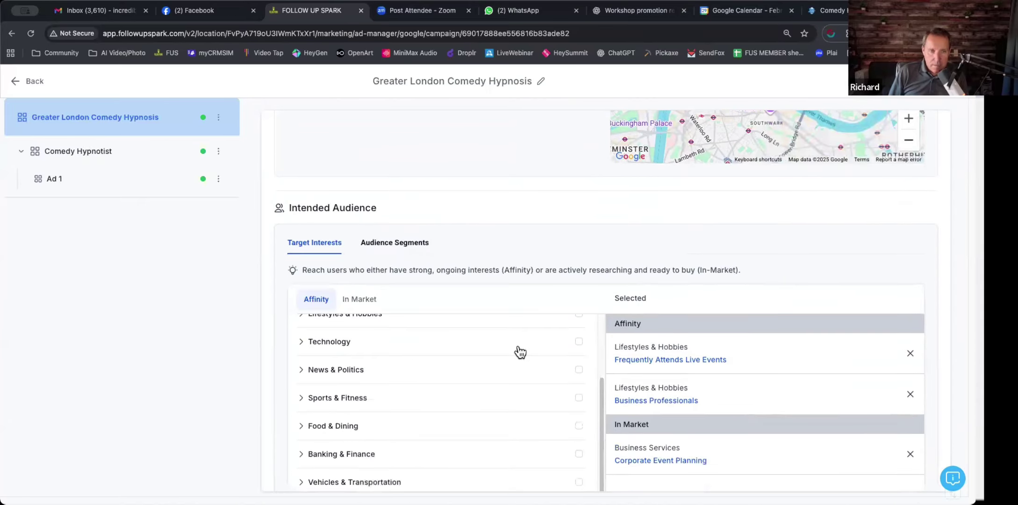
{"action": "scroll", "coordinate": [517, 345], "scroll_direction": "up", "scroll_amount": 2}
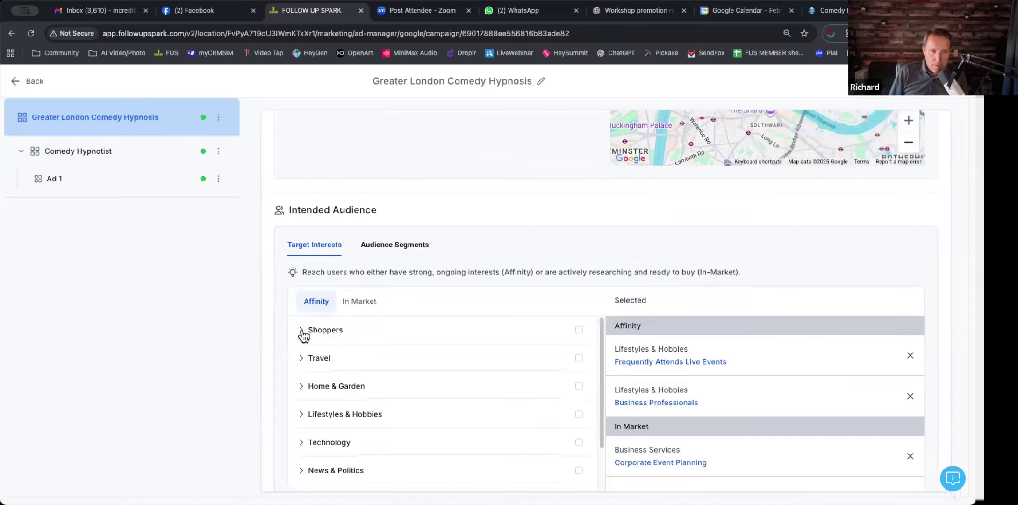
{"action": "scroll", "coordinate": [363, 381], "scroll_direction": "down", "scroll_amount": 2}
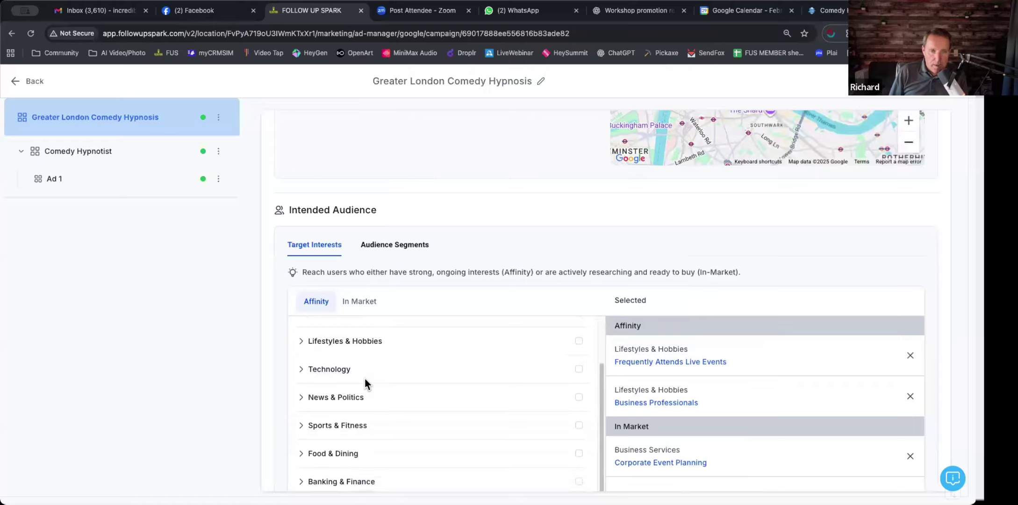
{"action": "scroll", "coordinate": [363, 378], "scroll_direction": "down", "scroll_amount": 1}
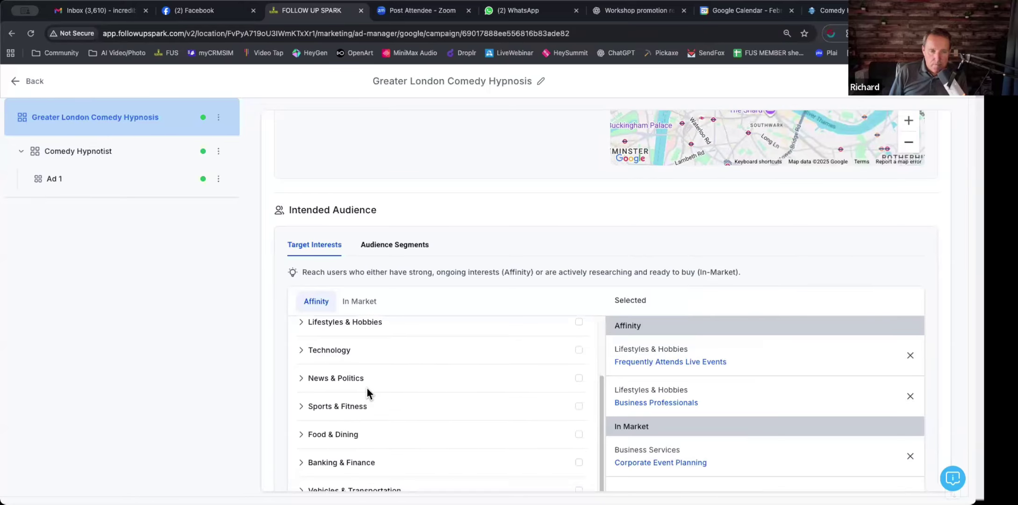
Show the In Market interest categories and review them alongside the campaign's selected target interests
{"action": "left_click", "coordinate": [359, 301]}
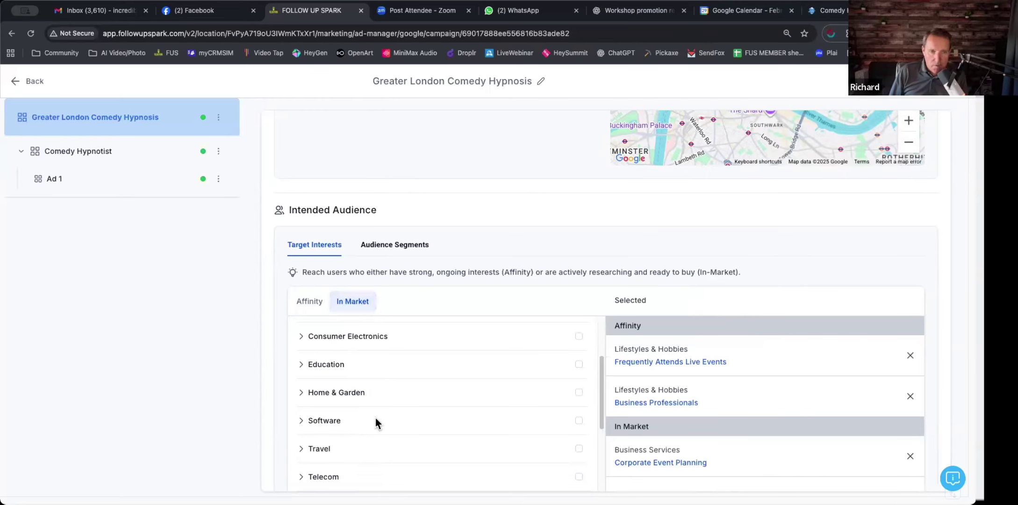
{"action": "scroll", "coordinate": [407, 376], "scroll_direction": "down", "scroll_amount": 1}
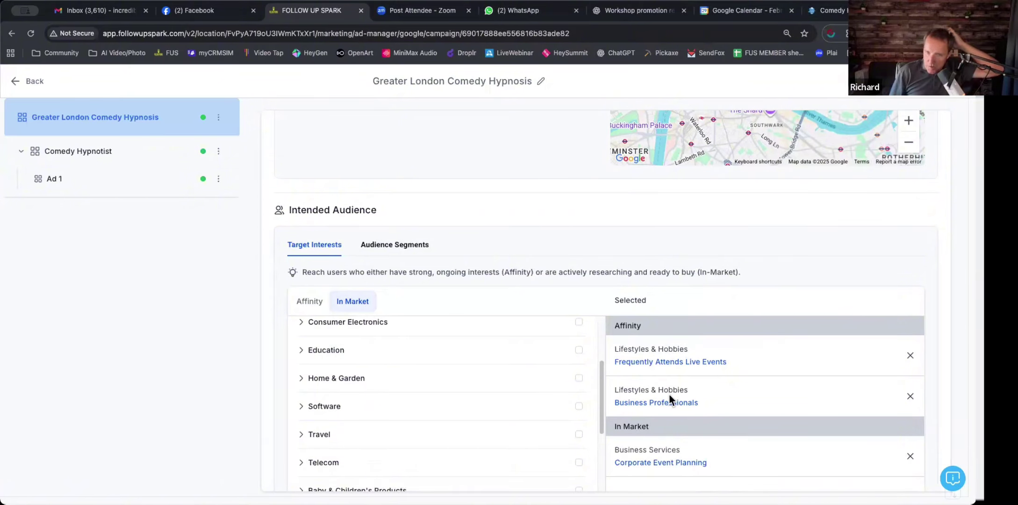
{"action": "scroll", "coordinate": [695, 383], "scroll_direction": "down", "scroll_amount": 2}
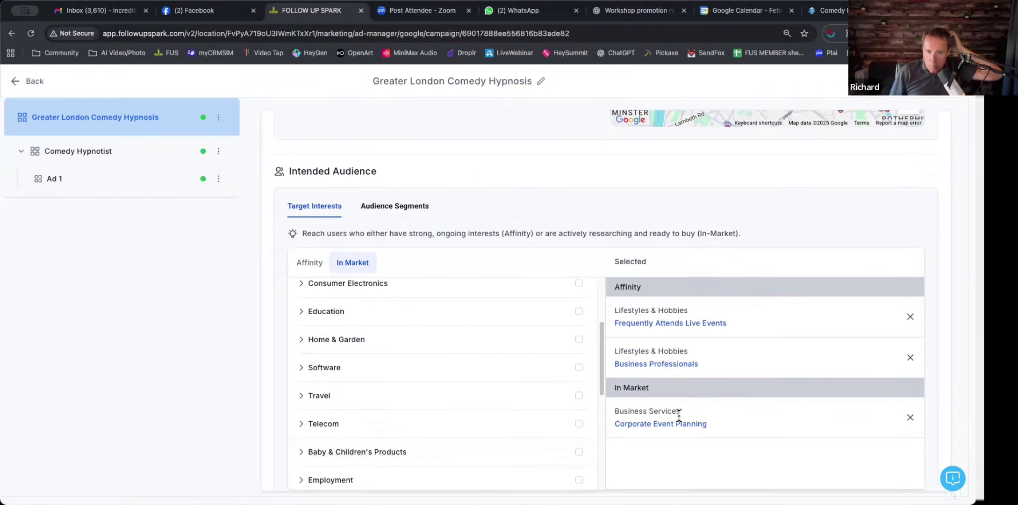
{"action": "scroll", "coordinate": [676, 405], "scroll_direction": "up", "scroll_amount": 1}
Review the campaign's EU political ads declaration and its language, gender and age range targeting
{"action": "scroll", "coordinate": [673, 406], "scroll_direction": "down", "scroll_amount": 5}
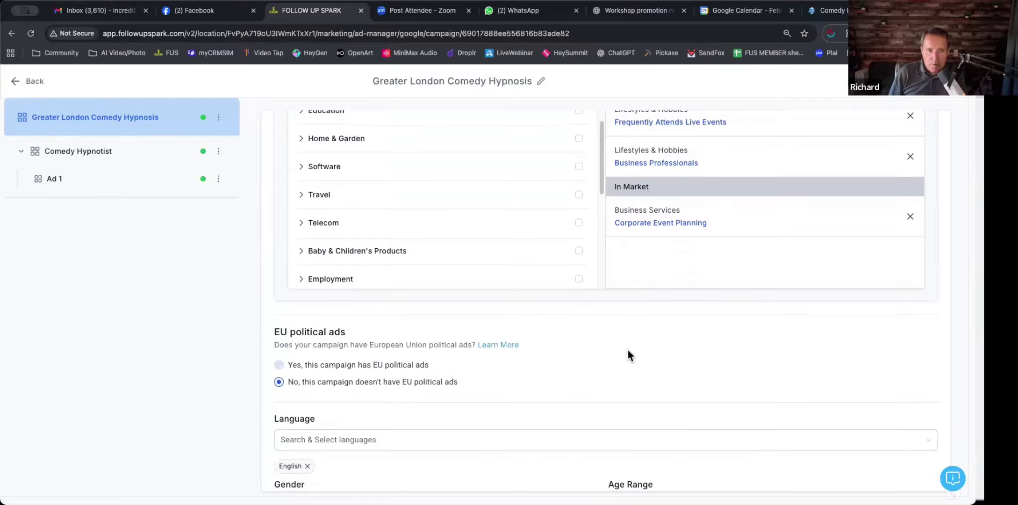
{"action": "scroll", "coordinate": [627, 349], "scroll_direction": "down", "scroll_amount": 1}
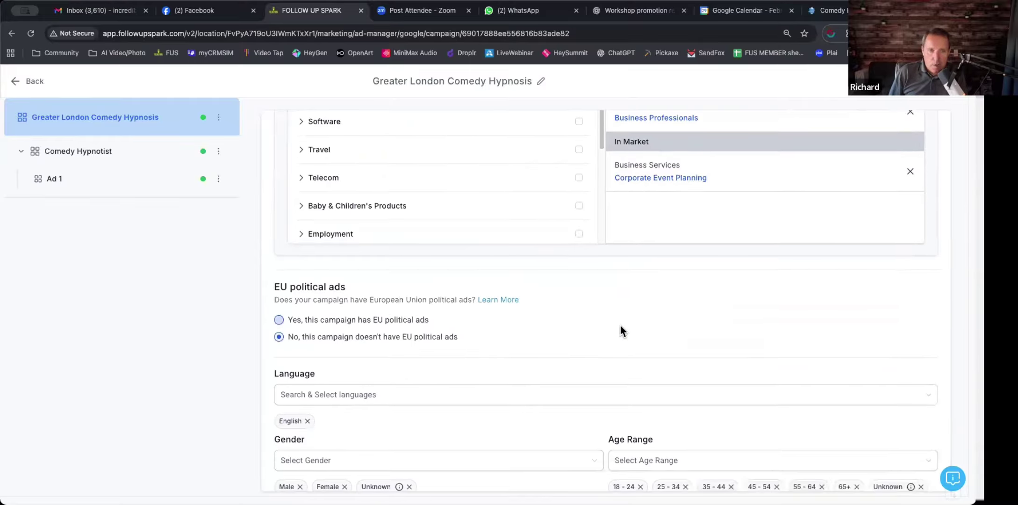
{"action": "scroll", "coordinate": [621, 331], "scroll_direction": "down", "scroll_amount": 3}
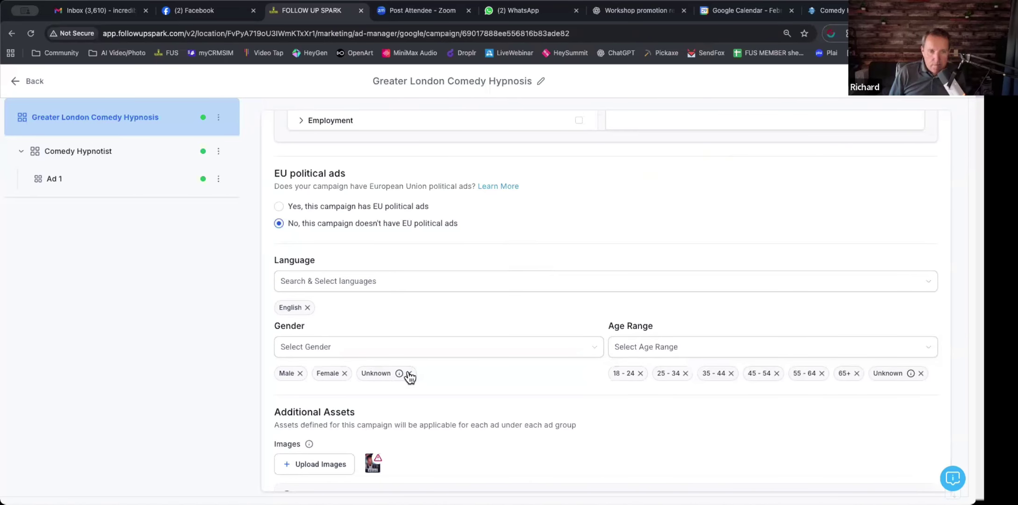
{"action": "mouse_move", "coordinate": [395, 372]}
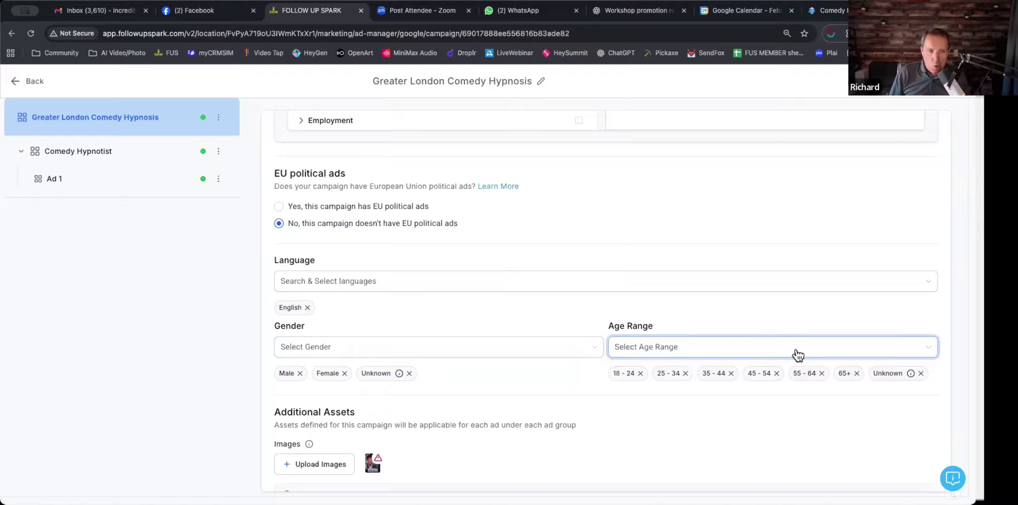
{"action": "left_click", "coordinate": [495, 355]}
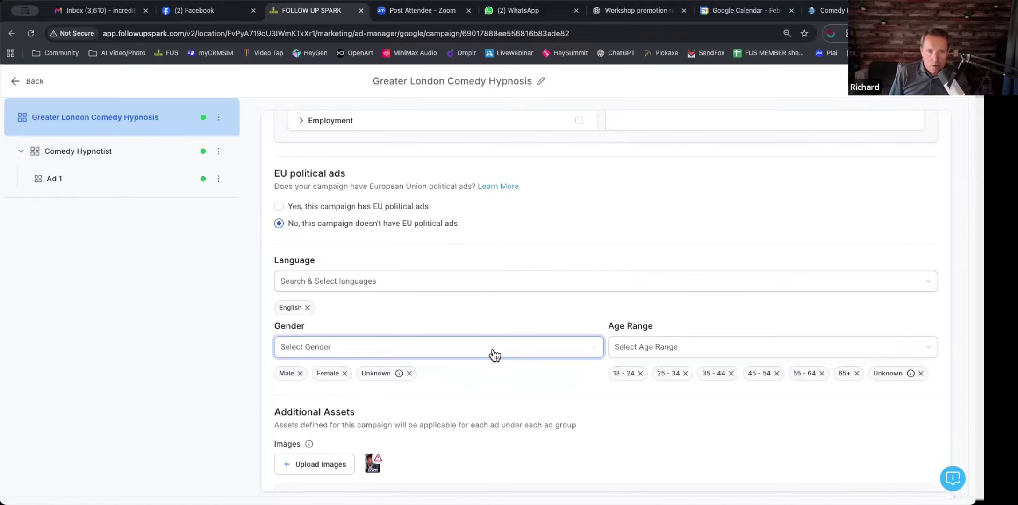
{"action": "left_click", "coordinate": [307, 379]}
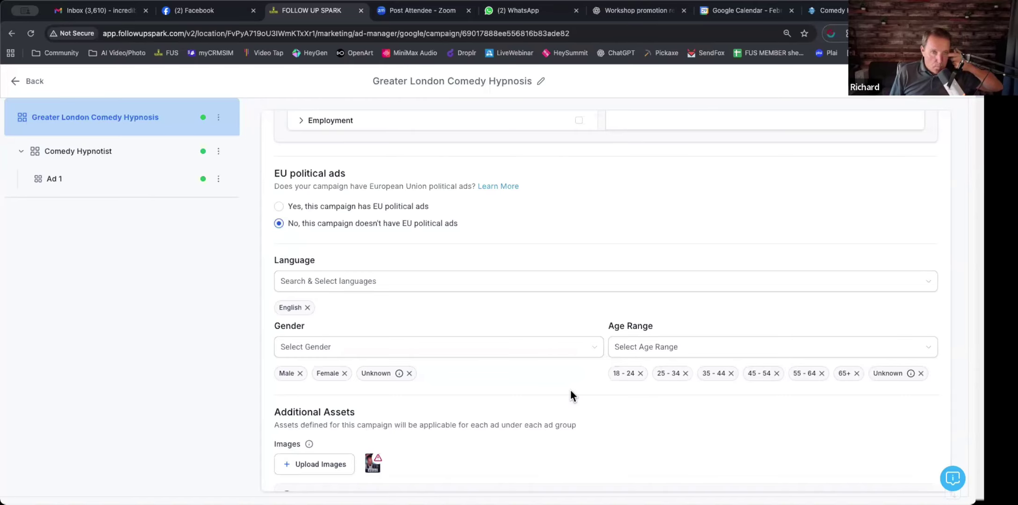
Examine the campaign's additional image assets and the image marked with a warning
{"action": "scroll", "coordinate": [570, 395], "scroll_direction": "down", "scroll_amount": 1}
{"action": "scroll", "coordinate": [571, 395], "scroll_direction": "down", "scroll_amount": 3}
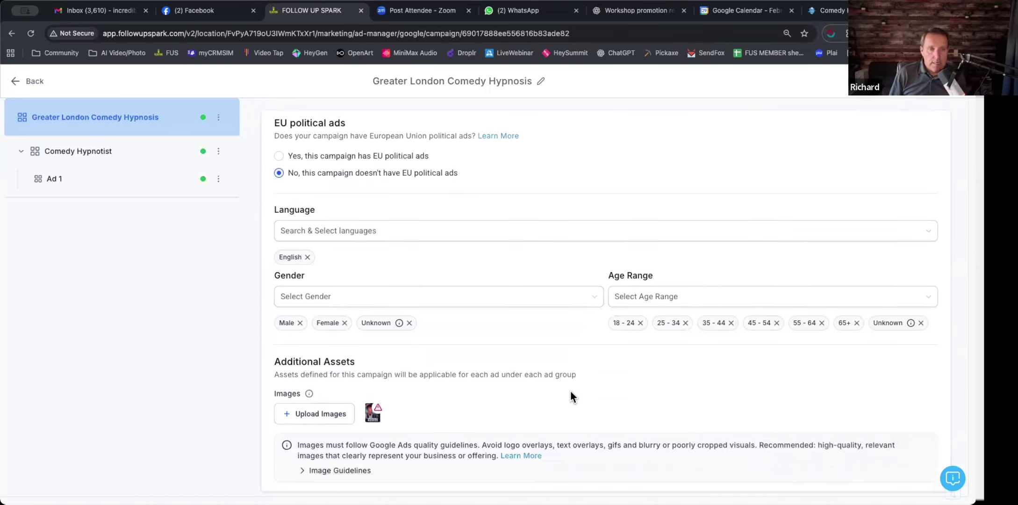
{"action": "scroll", "coordinate": [568, 395], "scroll_direction": "down", "scroll_amount": 3}
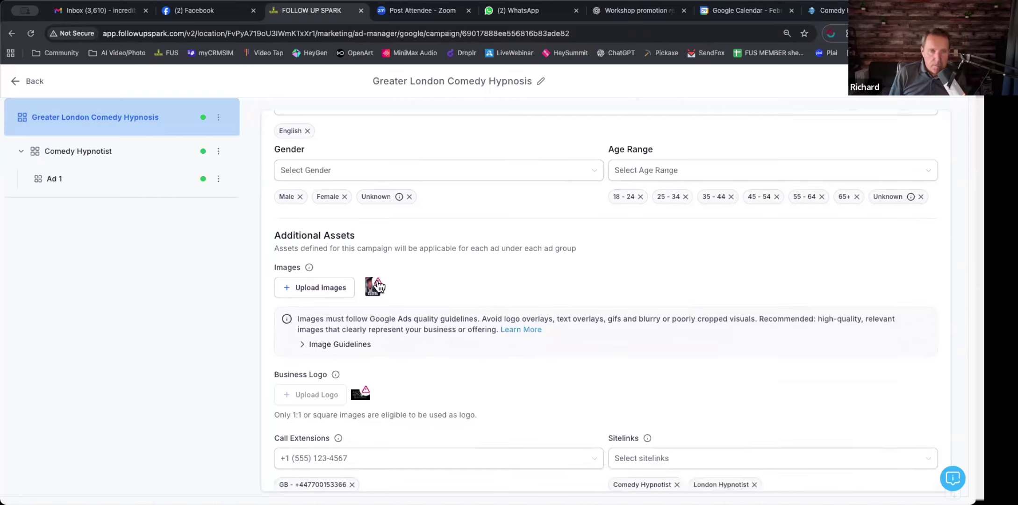
{"action": "mouse_move", "coordinate": [377, 282]}
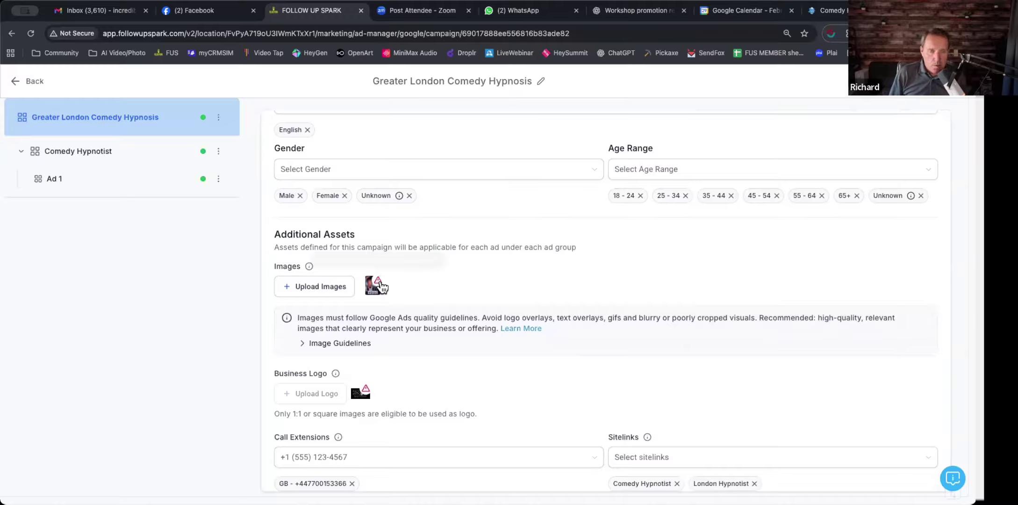
{"action": "mouse_move", "coordinate": [380, 286]}
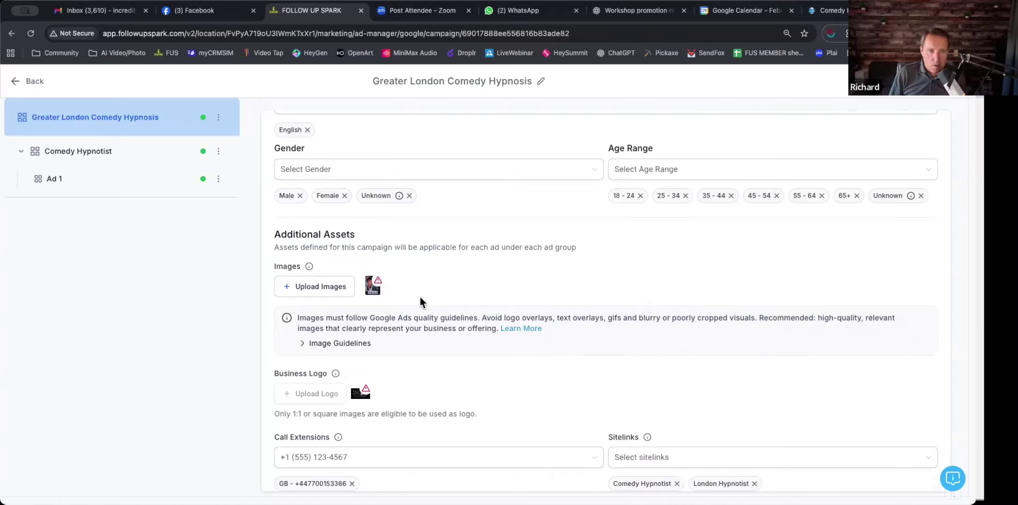
Review the business logo, call extension and the URLs behind the Comedy Hypnotist and London Hypnotist sitelinks
{"action": "scroll", "coordinate": [421, 301], "scroll_direction": "down", "scroll_amount": 1}
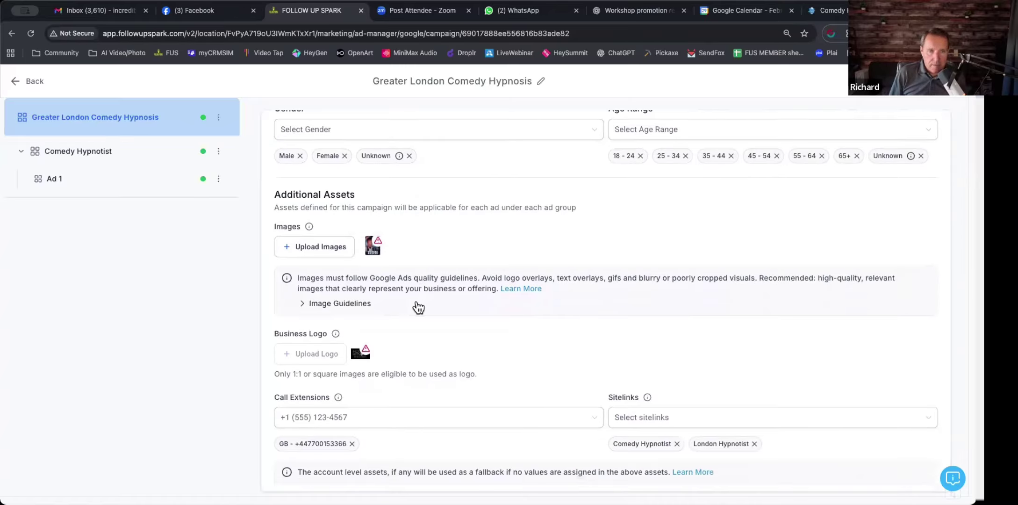
{"action": "scroll", "coordinate": [590, 348], "scroll_direction": "down", "scroll_amount": 1}
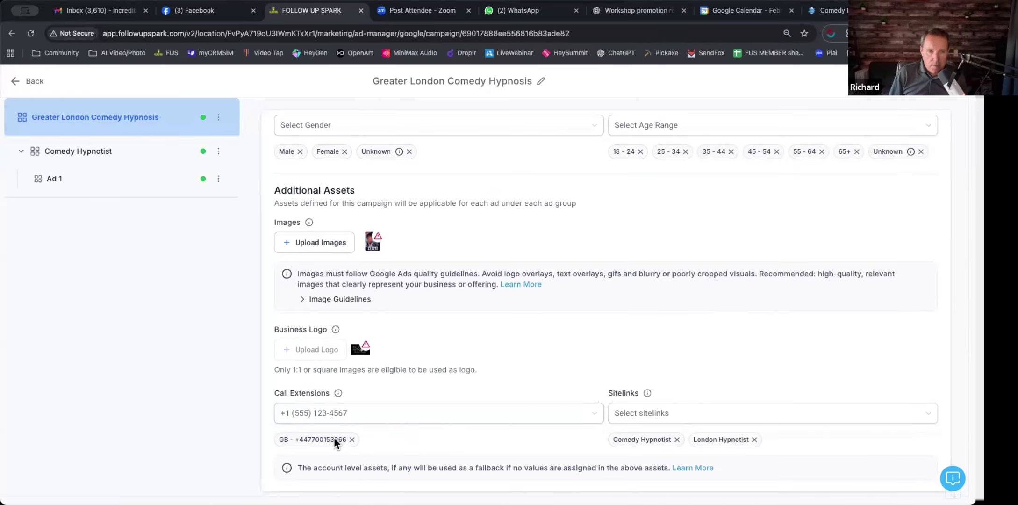
{"action": "left_click", "coordinate": [676, 415]}
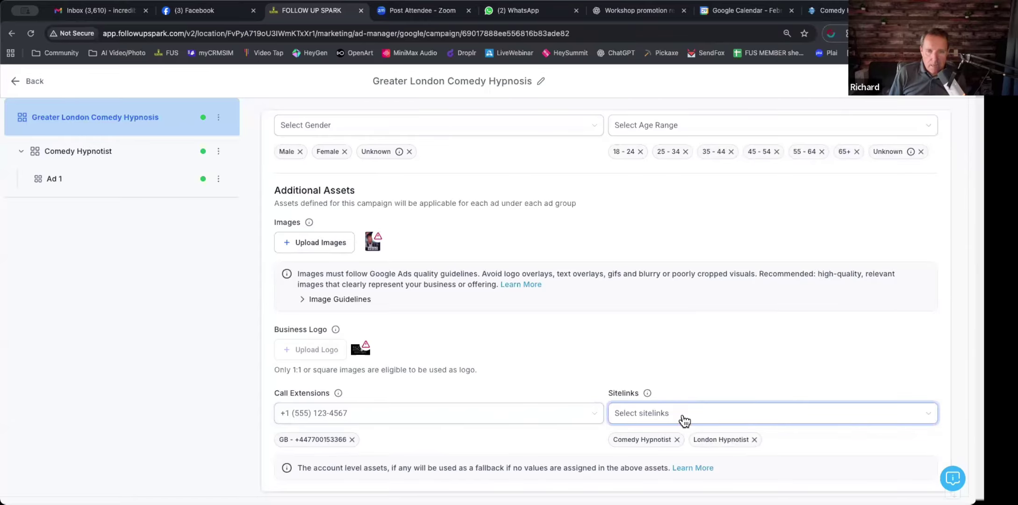
{"action": "left_click", "coordinate": [625, 389]}
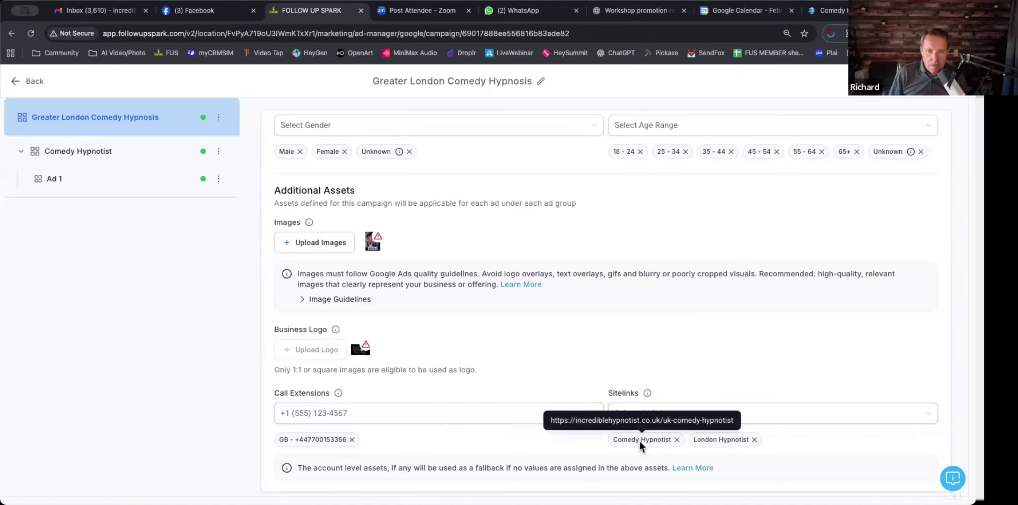
{"action": "mouse_move", "coordinate": [729, 439]}
{"action": "mouse_move", "coordinate": [634, 442]}
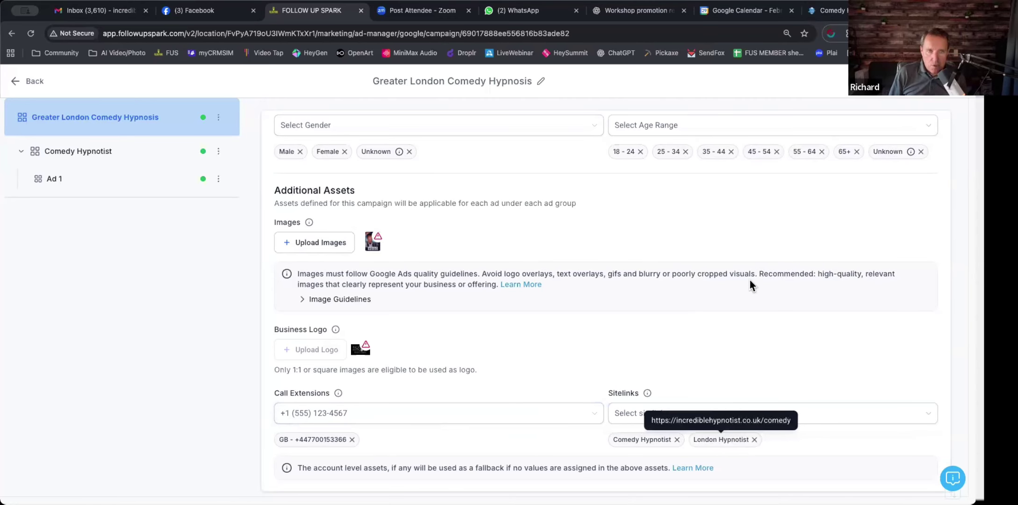
{"action": "scroll", "coordinate": [612, 341], "scroll_direction": "up", "scroll_amount": 1}
{"action": "scroll", "coordinate": [622, 350], "scroll_direction": "up", "scroll_amount": 8}
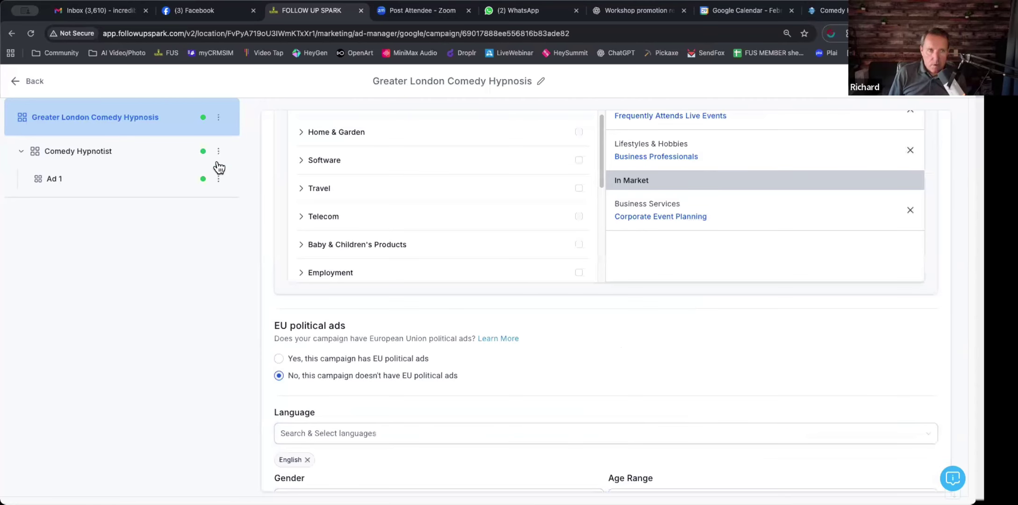
Review the Comedy Hypnotist ad group's website URL, positive phrase keywords and suggested keywords
{"action": "left_click", "coordinate": [140, 165]}
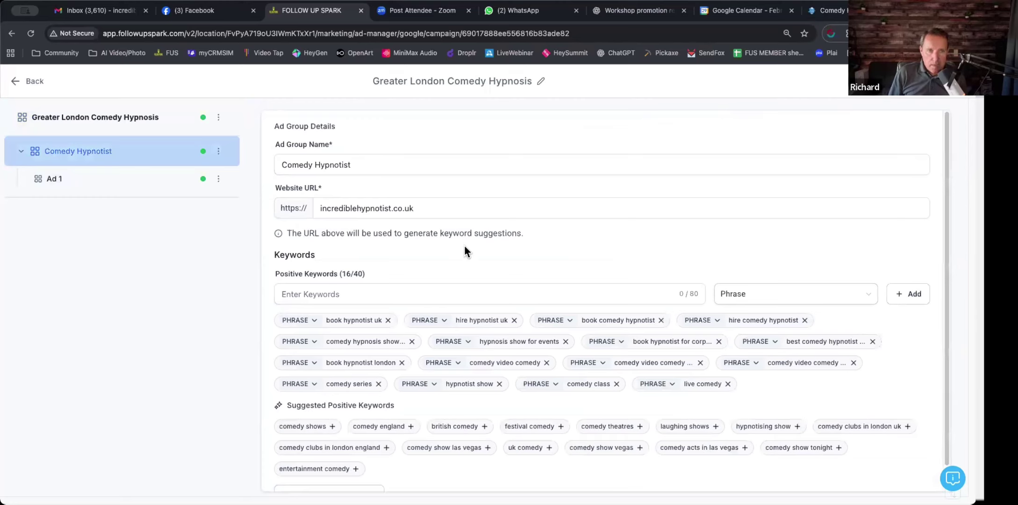
{"action": "scroll", "coordinate": [464, 245], "scroll_direction": "down", "scroll_amount": 1}
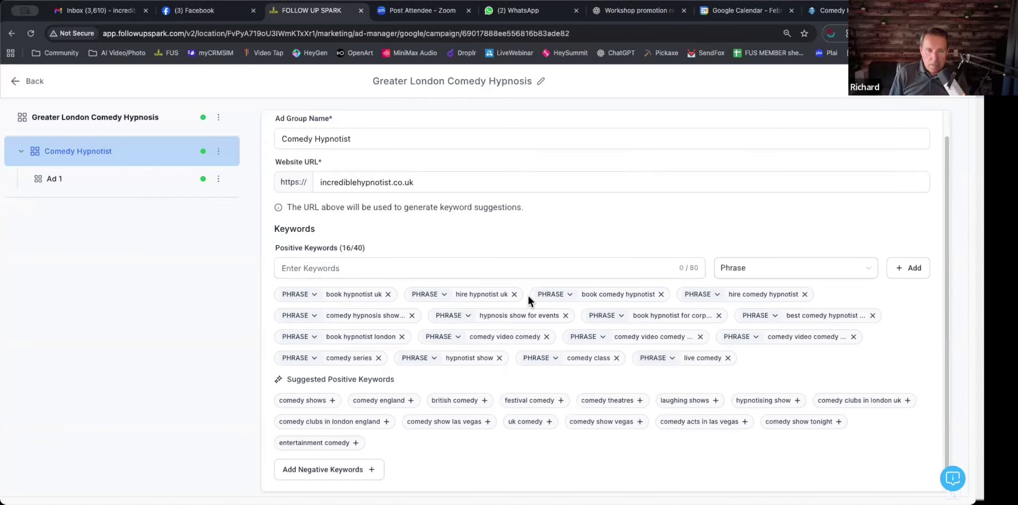
{"action": "scroll", "coordinate": [522, 308], "scroll_direction": "up", "scroll_amount": 1}
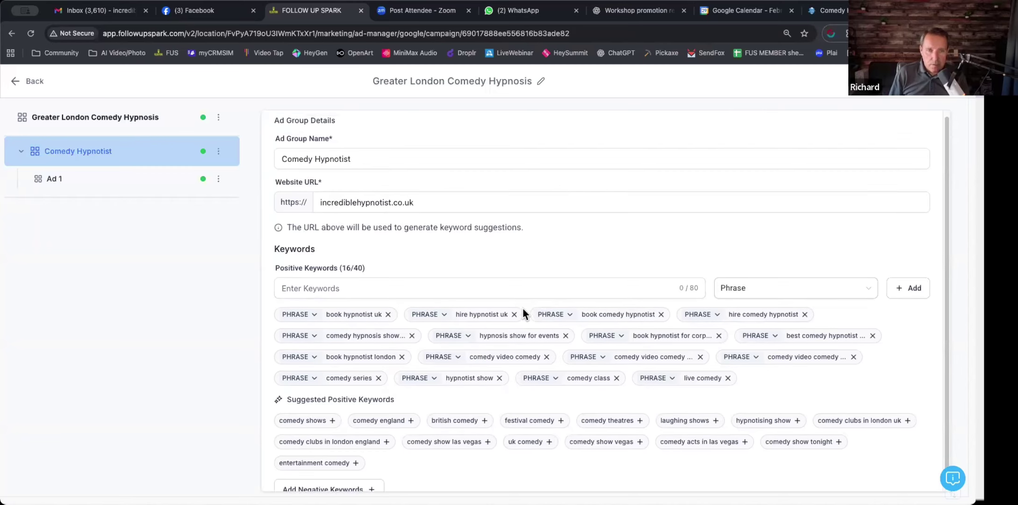
{"action": "scroll", "coordinate": [523, 313], "scroll_direction": "down", "scroll_amount": 1}
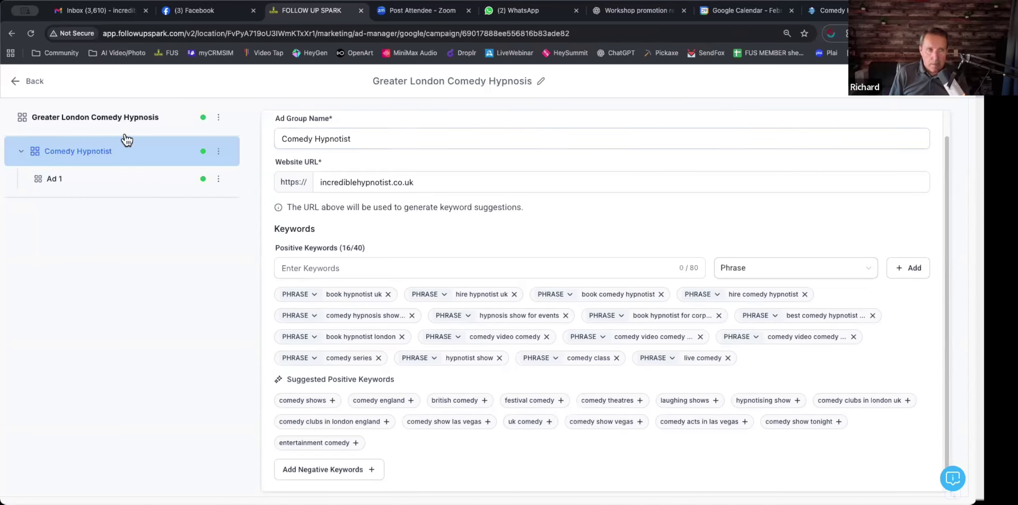
Open Ad 1 in the Comedy Hypnotist ad group and examine its display path explanation and both path fields
{"action": "left_click", "coordinate": [104, 177]}
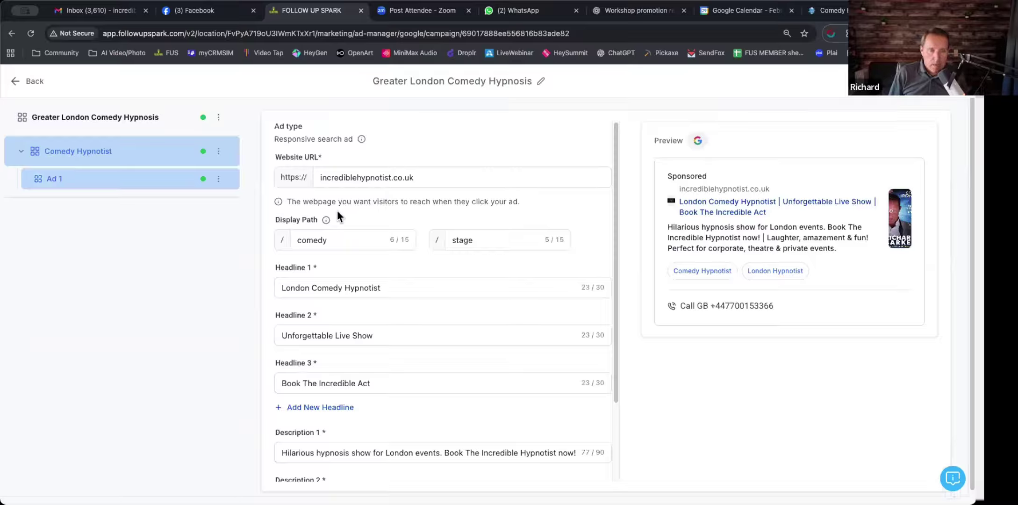
{"action": "mouse_move", "coordinate": [327, 220]}
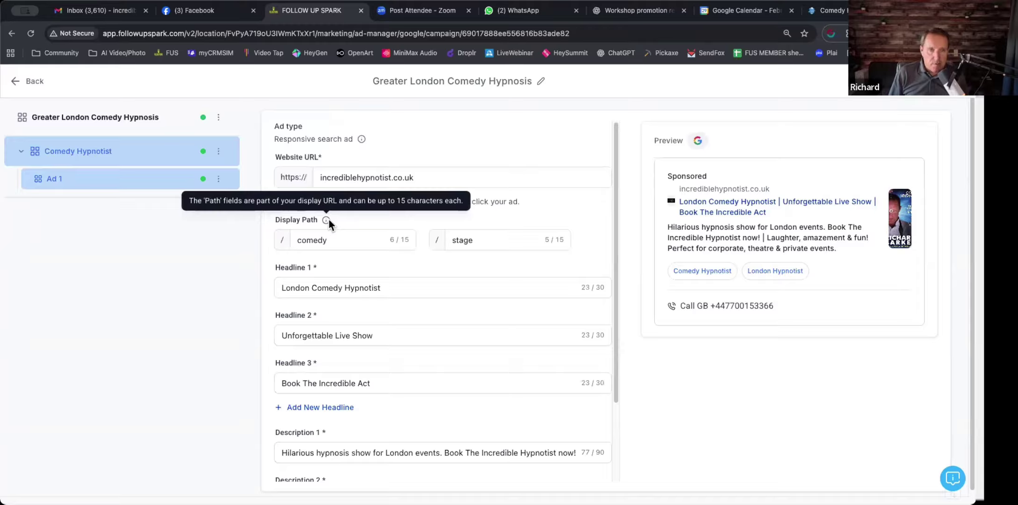
{"action": "left_click", "coordinate": [309, 240]}
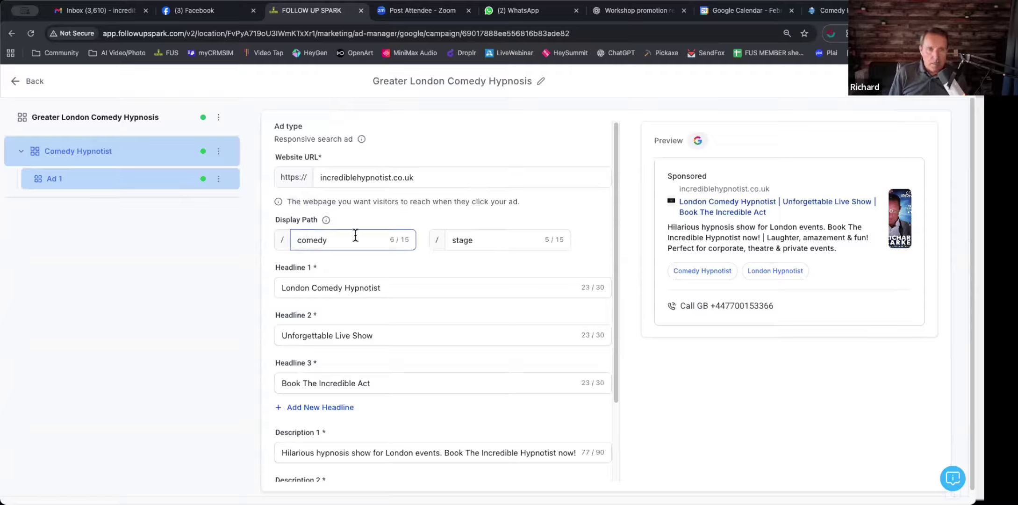
{"action": "left_click", "coordinate": [465, 238]}
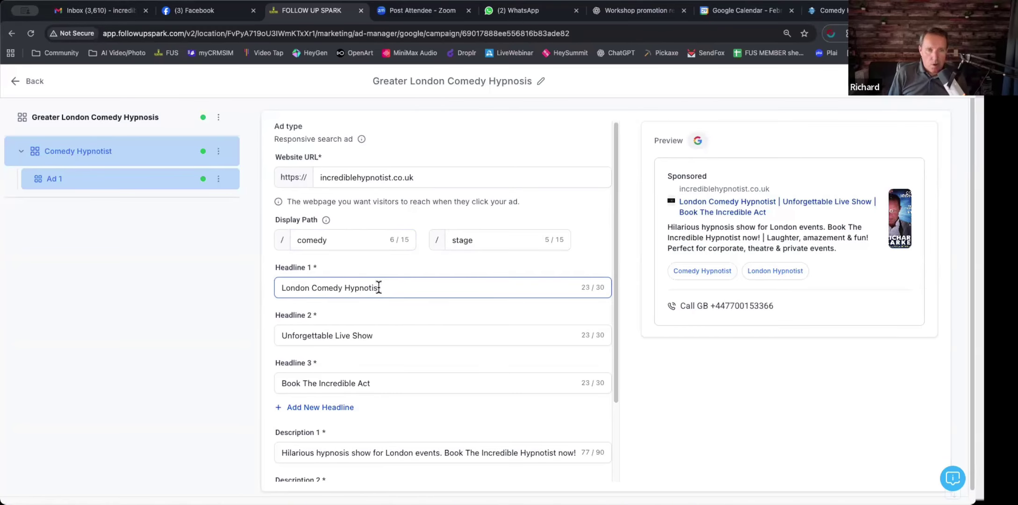
Review Ad 1's headlines, descriptions, website URL and display path alongside the Google search ad preview
{"action": "scroll", "coordinate": [398, 286], "scroll_direction": "down", "scroll_amount": 1}
{"action": "scroll", "coordinate": [398, 287], "scroll_direction": "down", "scroll_amount": 1}
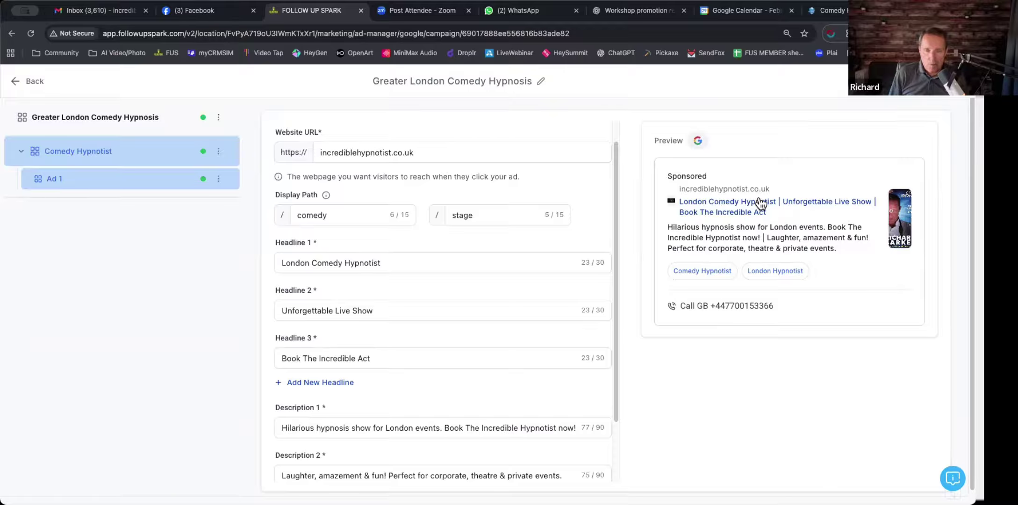
{"action": "scroll", "coordinate": [517, 264], "scroll_direction": "down", "scroll_amount": 3}
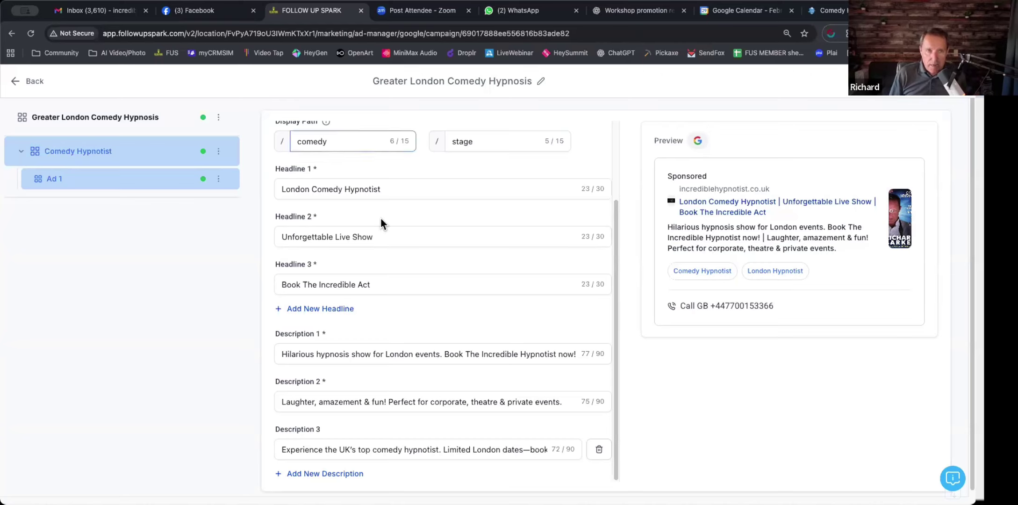
{"action": "scroll", "coordinate": [381, 219], "scroll_direction": "up", "scroll_amount": 3}
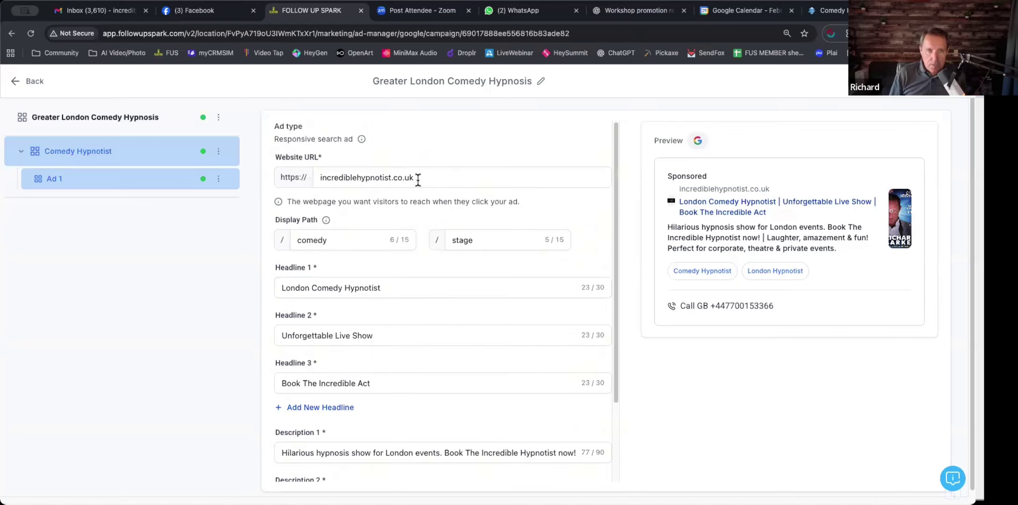
{"action": "left_click", "coordinate": [415, 178]}
{"action": "left_click", "coordinate": [316, 244]}
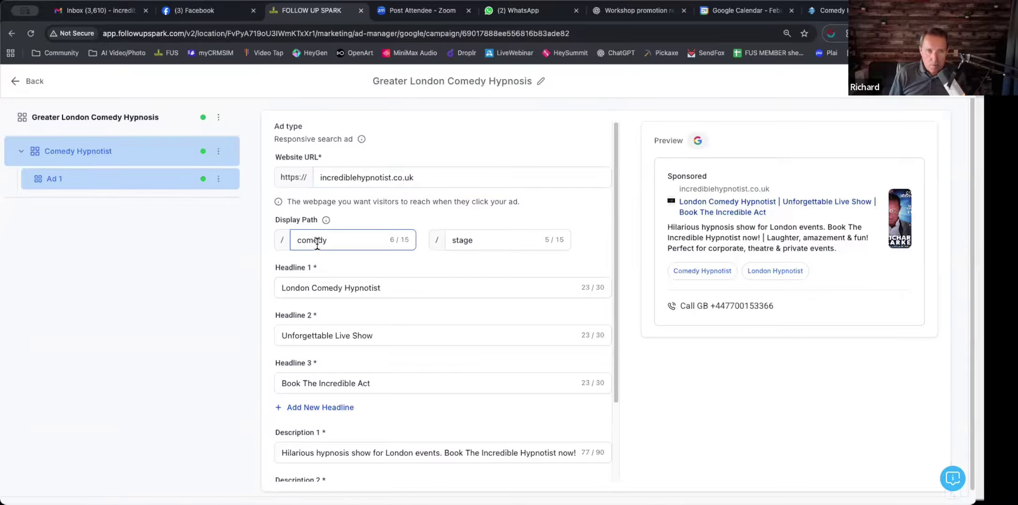
{"action": "scroll", "coordinate": [462, 270], "scroll_direction": "down", "scroll_amount": 3}
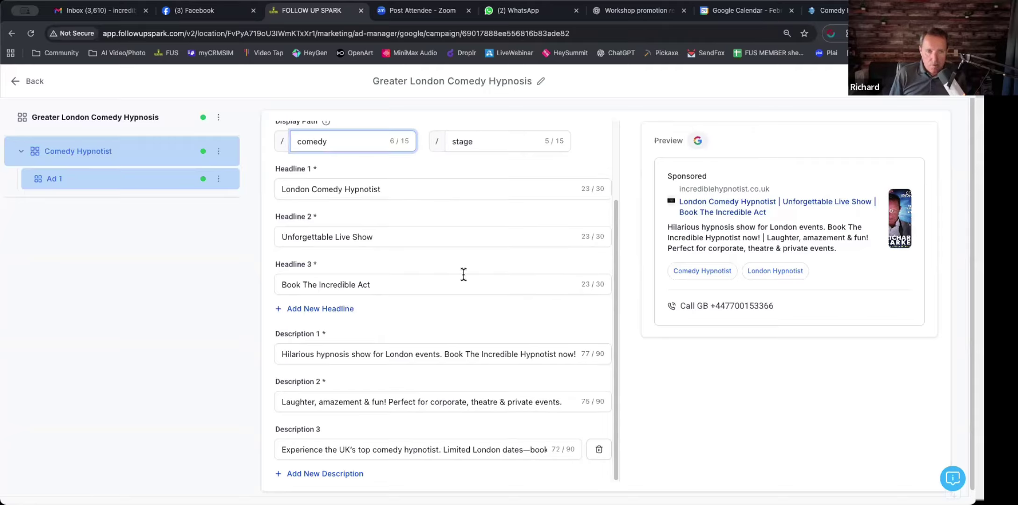
{"action": "scroll", "coordinate": [463, 273], "scroll_direction": "up", "scroll_amount": 3}
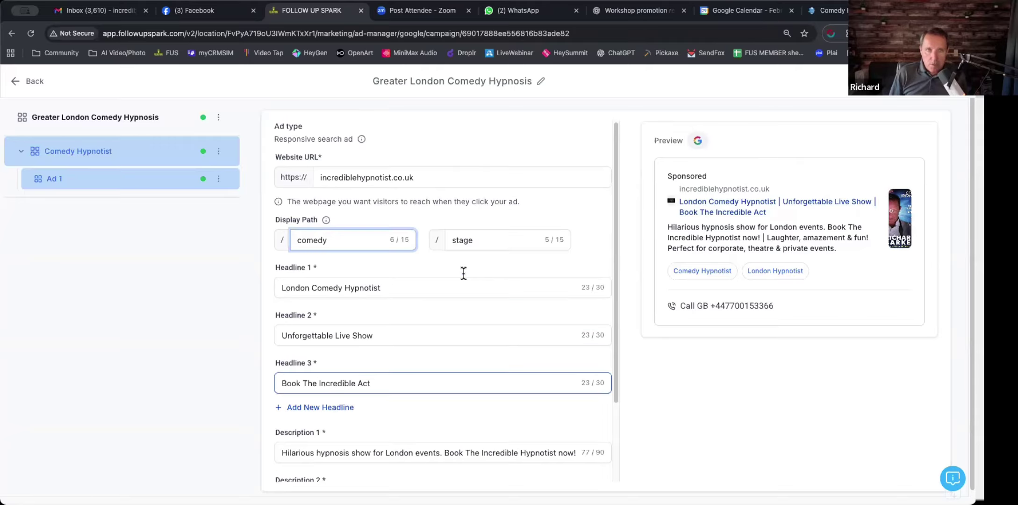
Return to the campaign list, open the HSA Workshop campaign and review its objective and special ad category
{"action": "left_click", "coordinate": [32, 82]}
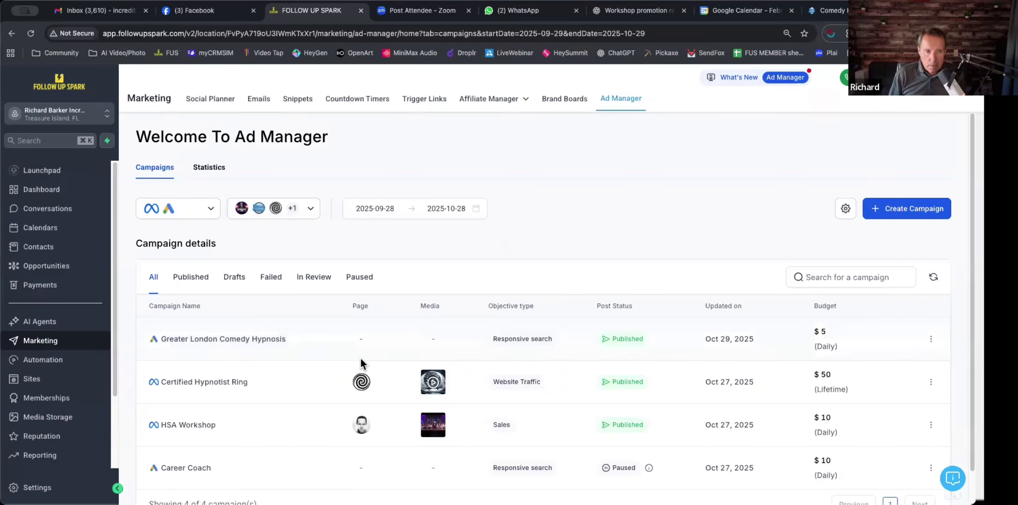
{"action": "left_click", "coordinate": [204, 426]}
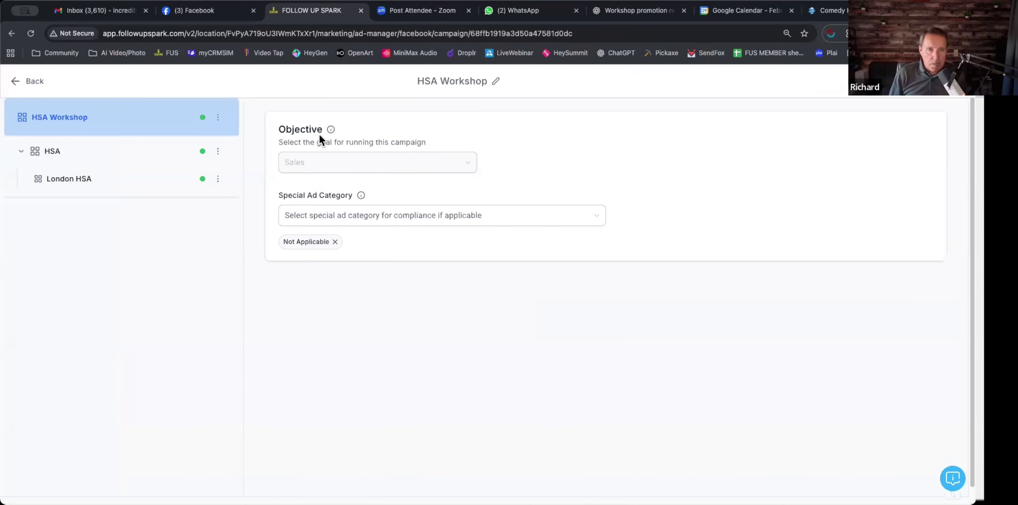
{"action": "mouse_move", "coordinate": [332, 128]}
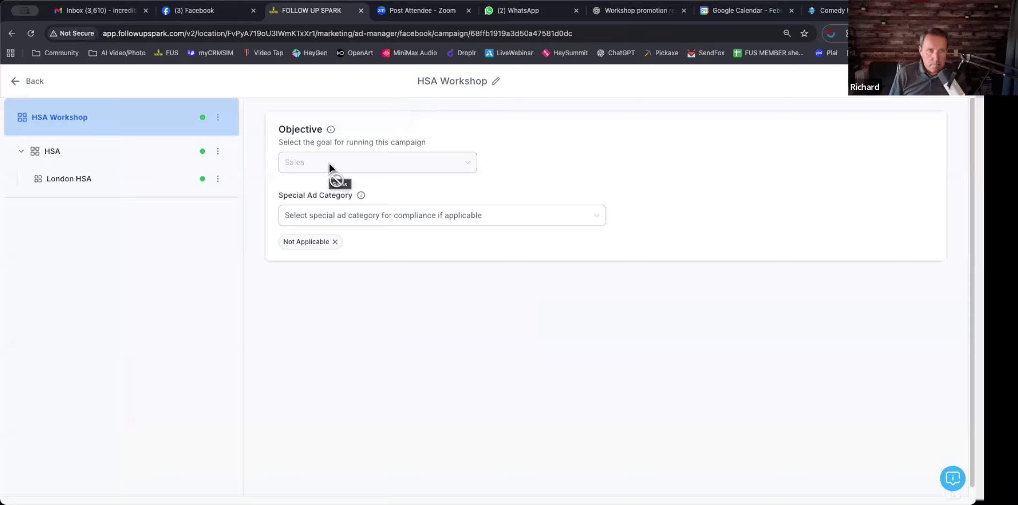
Review the HSA ad set's linked accounts, conversion settings, Facebook, Instagram and Messenger placements, and budget
{"action": "left_click", "coordinate": [85, 151]}
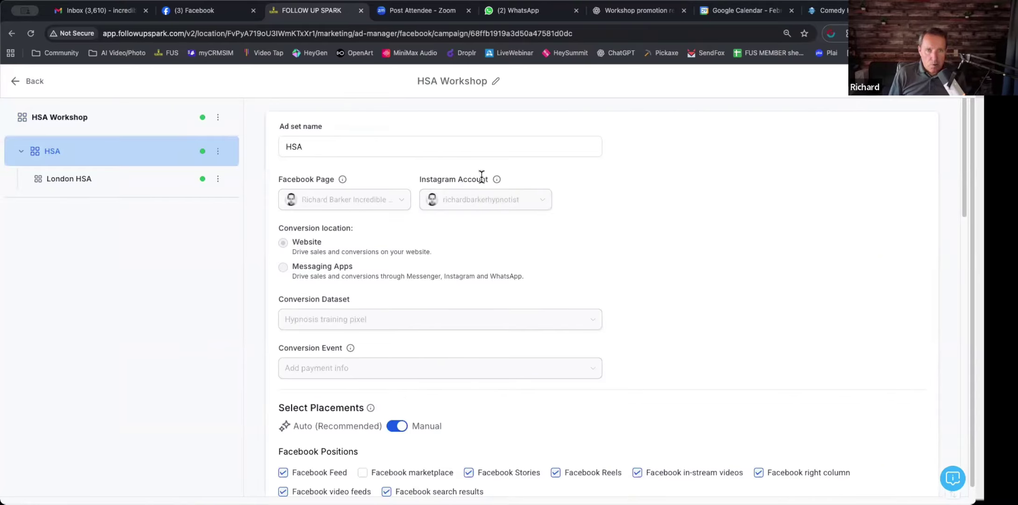
{"action": "scroll", "coordinate": [483, 203], "scroll_direction": "down", "scroll_amount": 3}
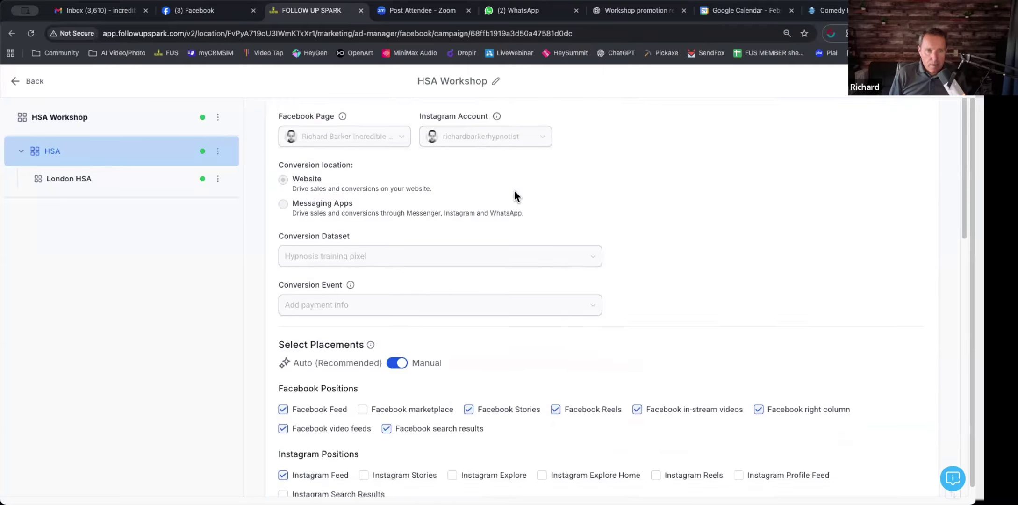
{"action": "scroll", "coordinate": [515, 195], "scroll_direction": "down", "scroll_amount": 5}
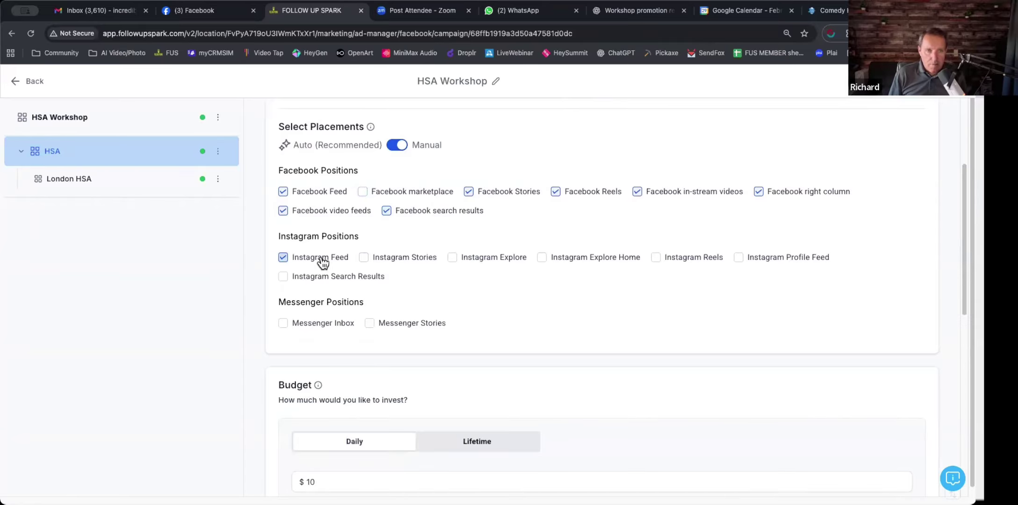
{"action": "scroll", "coordinate": [443, 269], "scroll_direction": "down", "scroll_amount": 6}
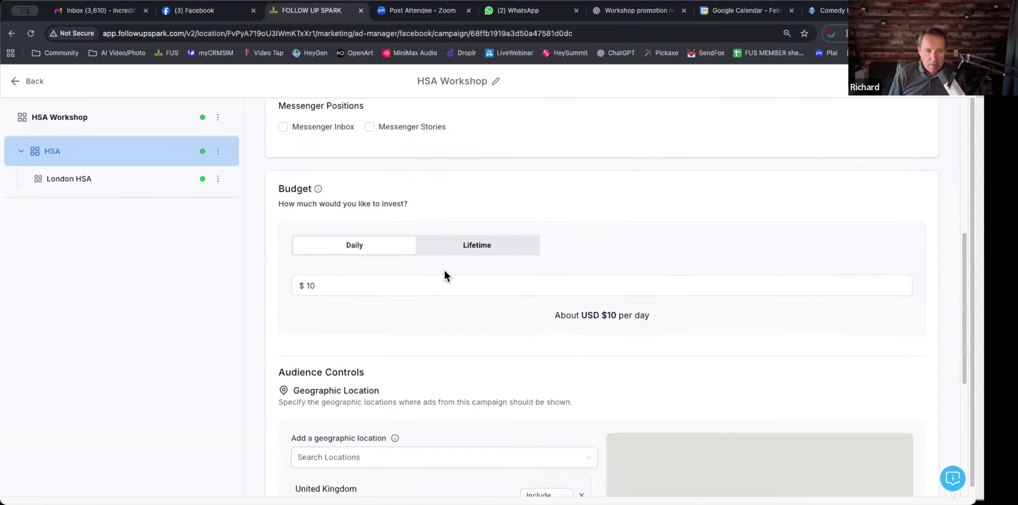
Examine the HSA ad set's geographic location and enlarge the map around the United Kingdom
{"action": "scroll", "coordinate": [409, 249], "scroll_direction": "down", "scroll_amount": 3}
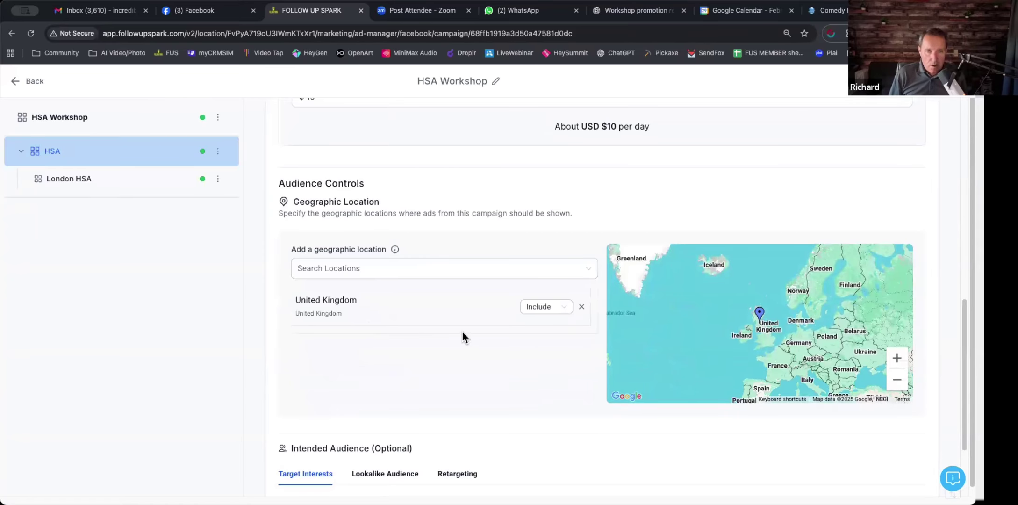
{"action": "left_click", "coordinate": [897, 358]}
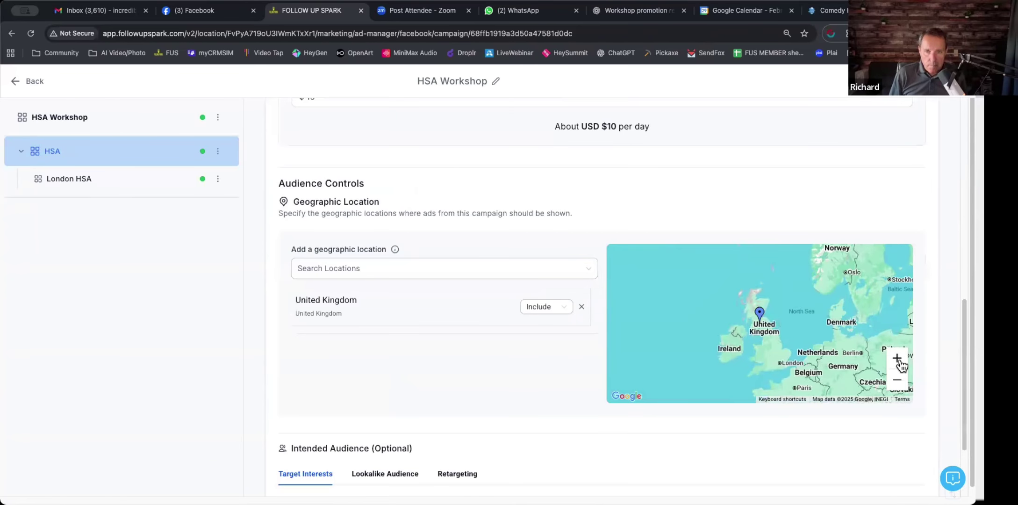
{"action": "left_click", "coordinate": [897, 358]}
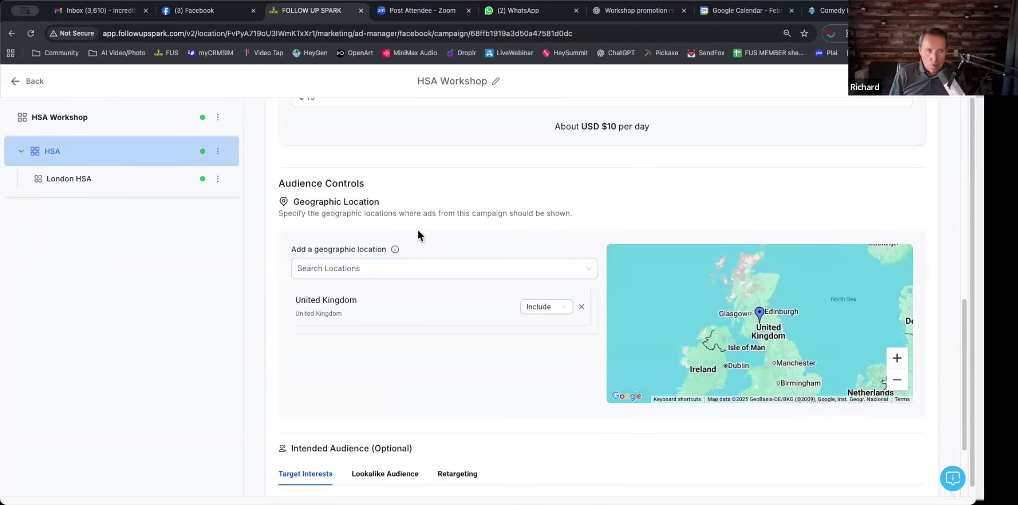
Review the HSA ad set's intended audience: detailed targeting interests, languages, gender and age range
{"action": "scroll", "coordinate": [417, 235], "scroll_direction": "down", "scroll_amount": 2}
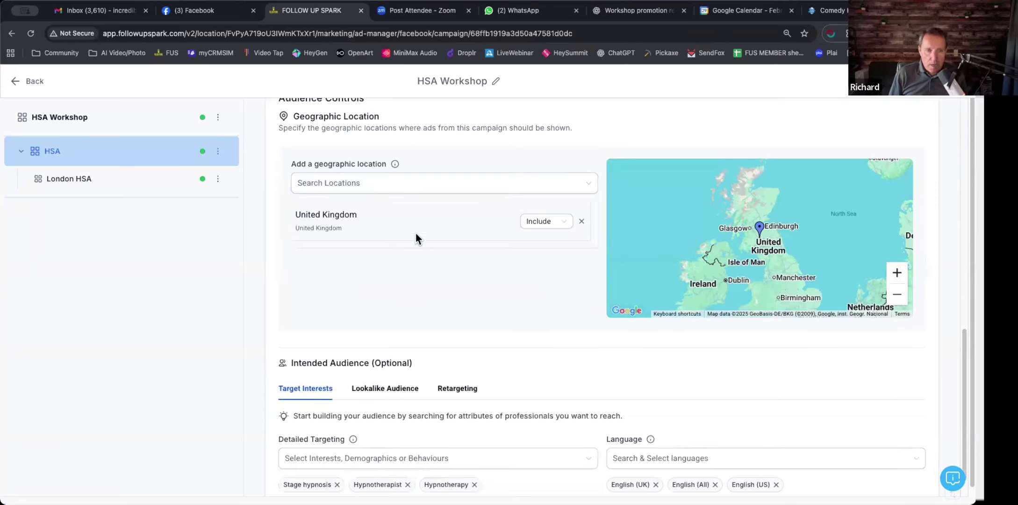
{"action": "scroll", "coordinate": [417, 238], "scroll_direction": "down", "scroll_amount": 2}
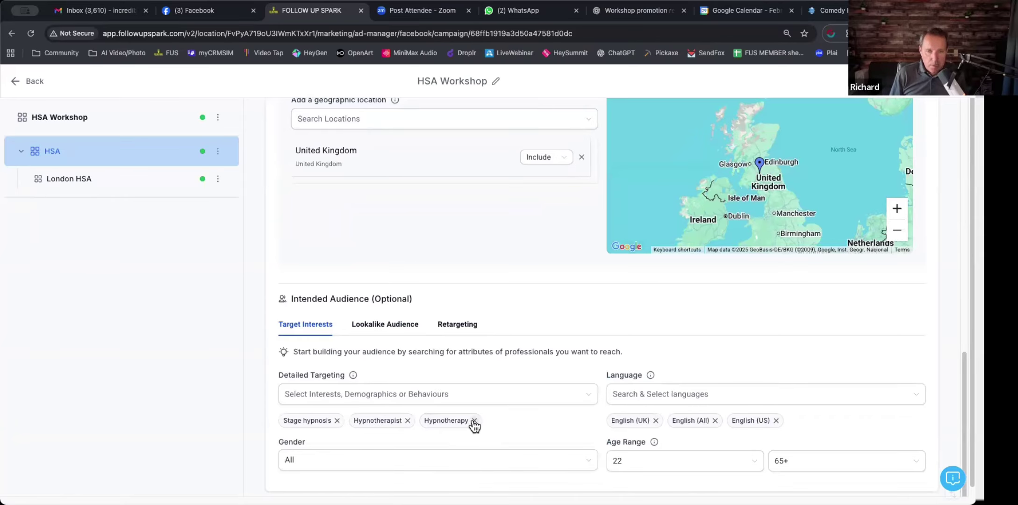
{"action": "scroll", "coordinate": [484, 411], "scroll_direction": "down", "scroll_amount": 1}
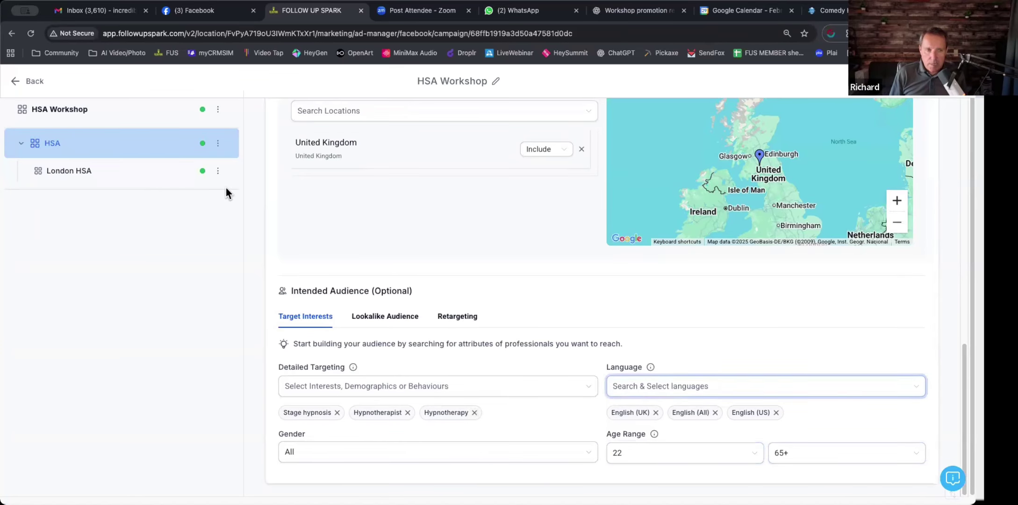
Open the London HSA ad and review its destination URL, primary text, button, media and headline against the preview
{"action": "left_click", "coordinate": [134, 177]}
{"action": "scroll", "coordinate": [441, 254], "scroll_direction": "up", "scroll_amount": 5}
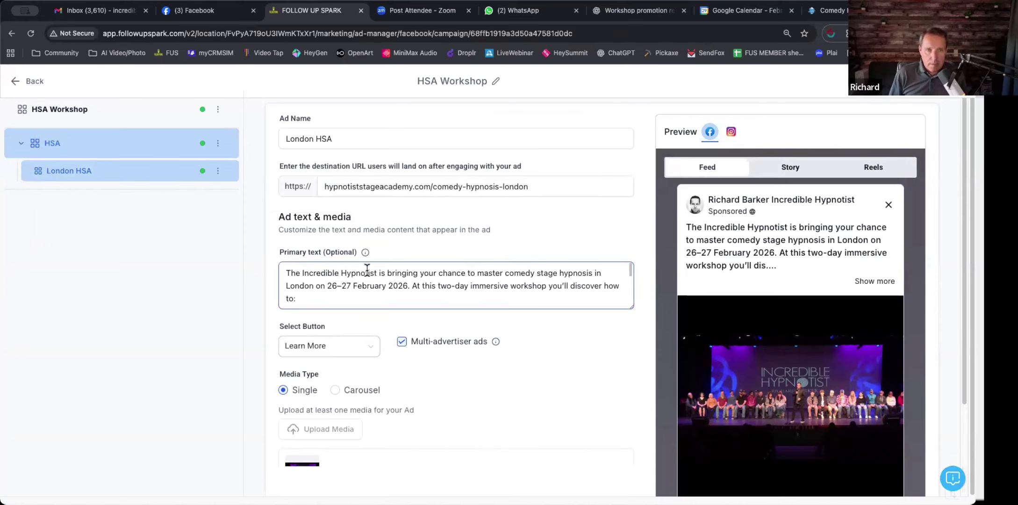
{"action": "scroll", "coordinate": [420, 260], "scroll_direction": "down", "scroll_amount": 2}
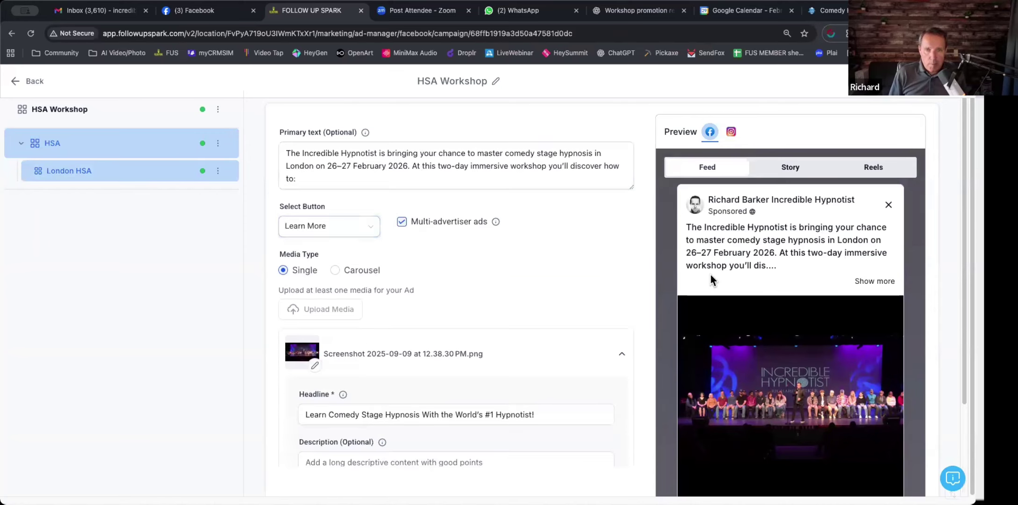
{"action": "scroll", "coordinate": [710, 273], "scroll_direction": "down", "scroll_amount": 2}
{"action": "scroll", "coordinate": [886, 419], "scroll_direction": "down", "scroll_amount": 1}
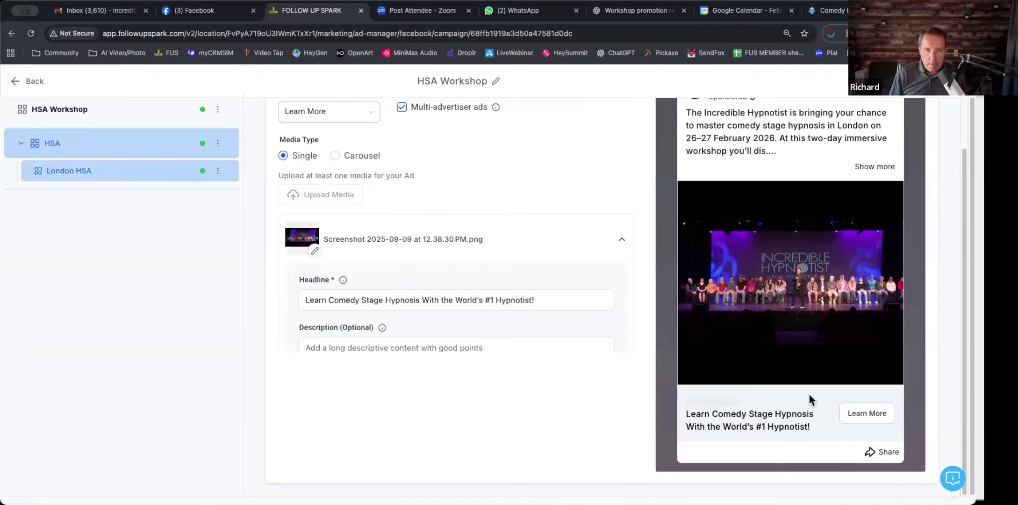
{"action": "left_click", "coordinate": [309, 304]}
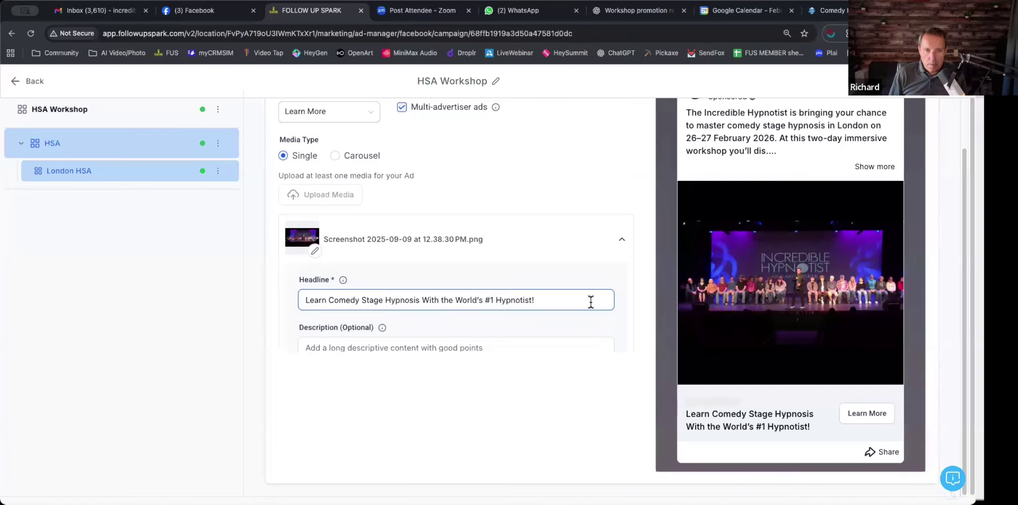
{"action": "left_click", "coordinate": [848, 385]}
{"action": "scroll", "coordinate": [821, 364], "scroll_direction": "up", "scroll_amount": 3}
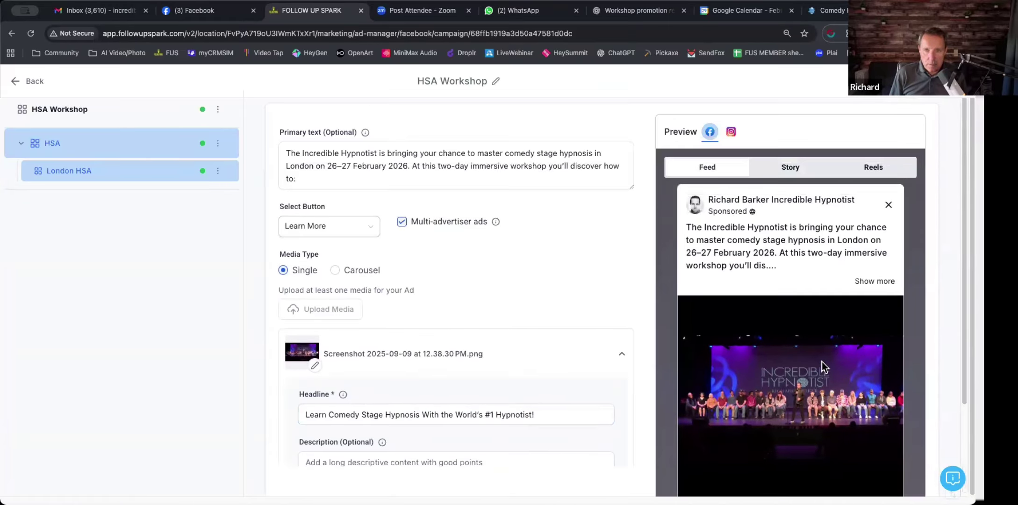
Examine the London HSA ad's Facebook Feed preview, and view the same ad in the Story format
{"action": "scroll", "coordinate": [728, 253], "scroll_direction": "down", "scroll_amount": 1}
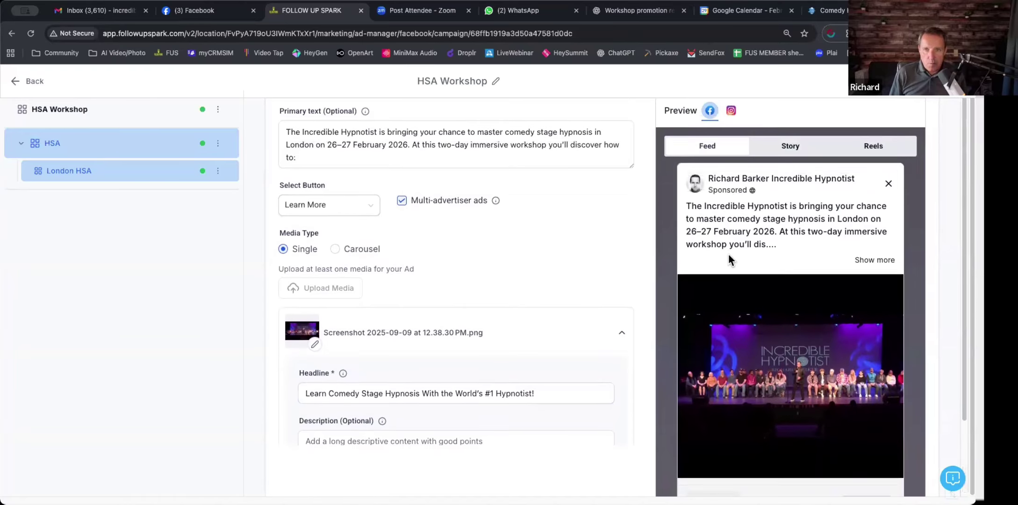
{"action": "scroll", "coordinate": [729, 254], "scroll_direction": "down", "scroll_amount": 1}
{"action": "scroll", "coordinate": [730, 260], "scroll_direction": "up", "scroll_amount": 1}
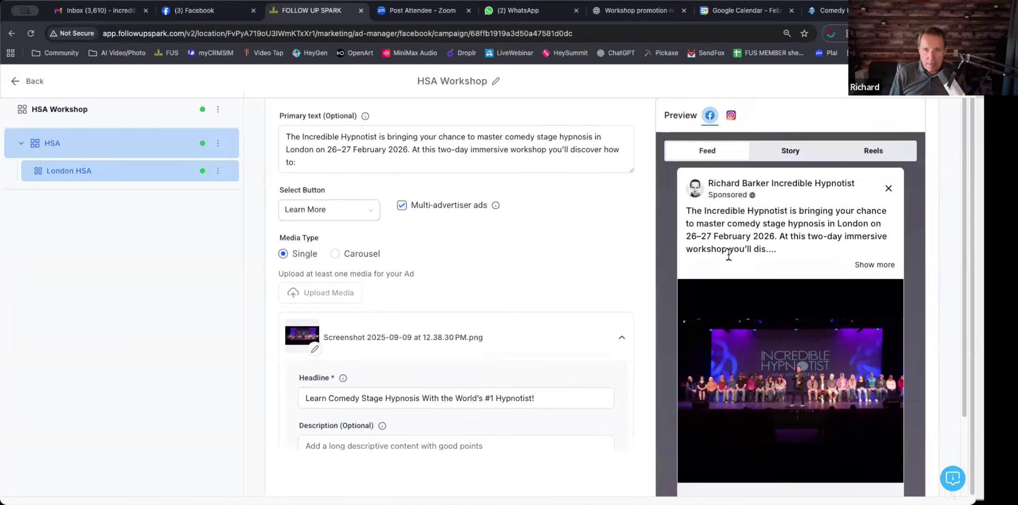
{"action": "left_click", "coordinate": [790, 153]}
{"action": "scroll", "coordinate": [815, 310], "scroll_direction": "down", "scroll_amount": 3}
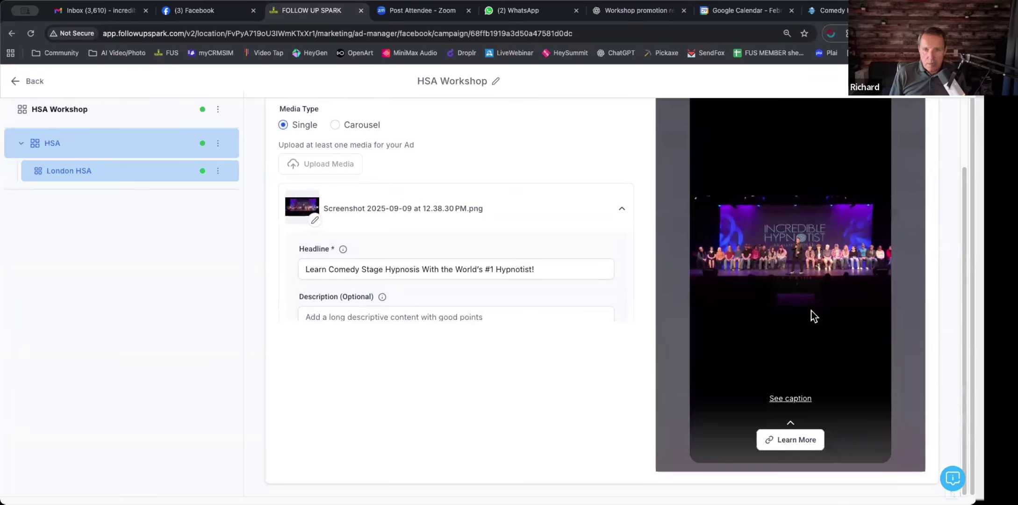
View the London HSA ad's Facebook Reels and Feed previews, and examine its Instagram Feed preview down to the caption
{"action": "scroll", "coordinate": [811, 309], "scroll_direction": "up", "scroll_amount": 3}
{"action": "left_click", "coordinate": [871, 169]}
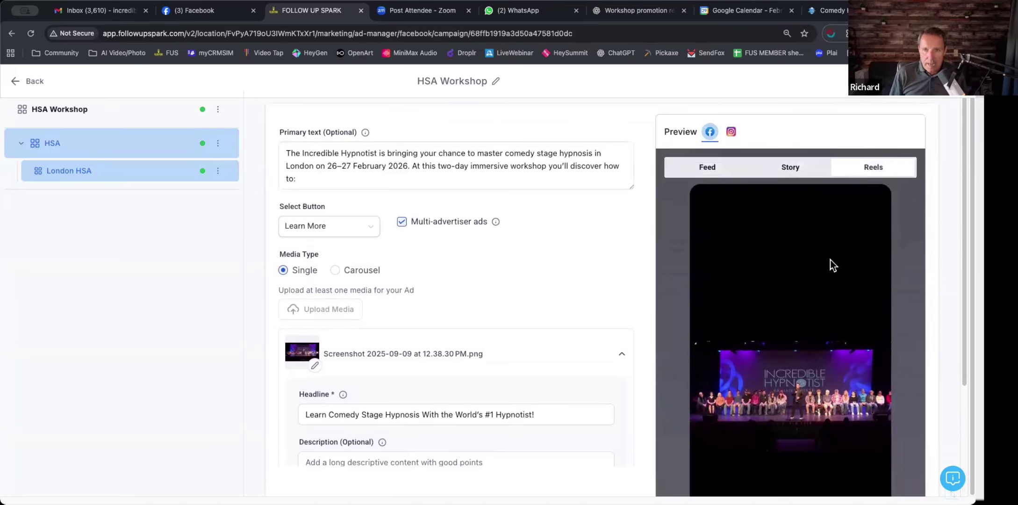
{"action": "left_click", "coordinate": [708, 171]}
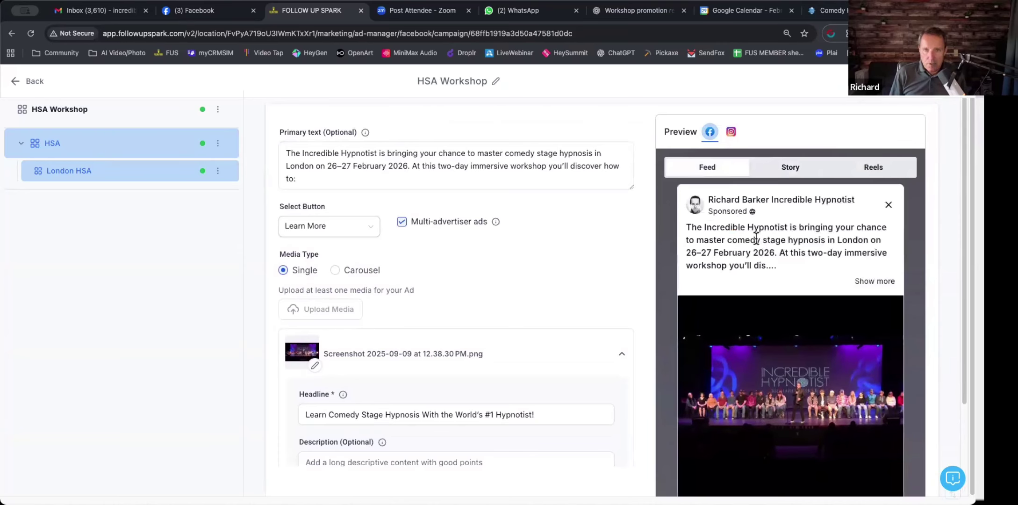
{"action": "scroll", "coordinate": [752, 140], "scroll_direction": "up", "scroll_amount": 1}
{"action": "left_click", "coordinate": [731, 139]}
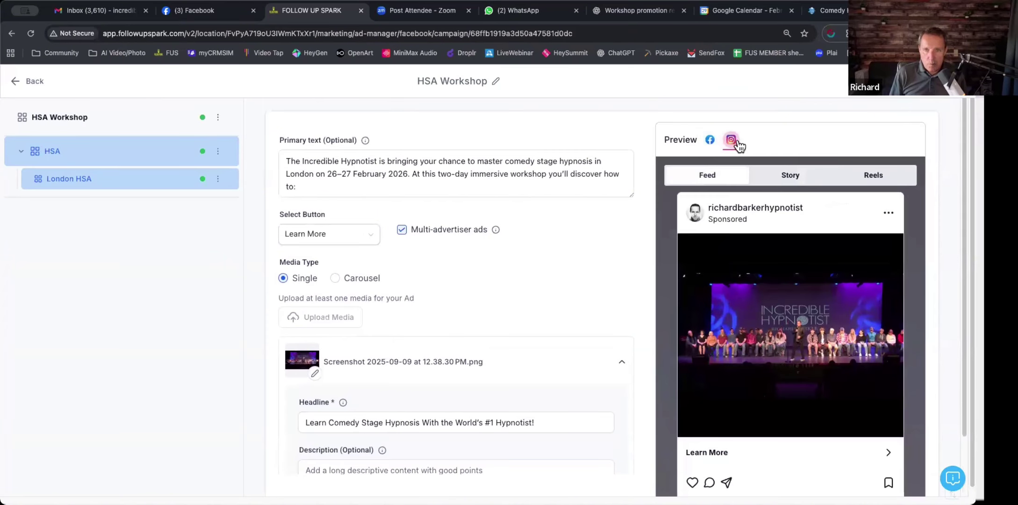
{"action": "scroll", "coordinate": [785, 257], "scroll_direction": "down", "scroll_amount": 3}
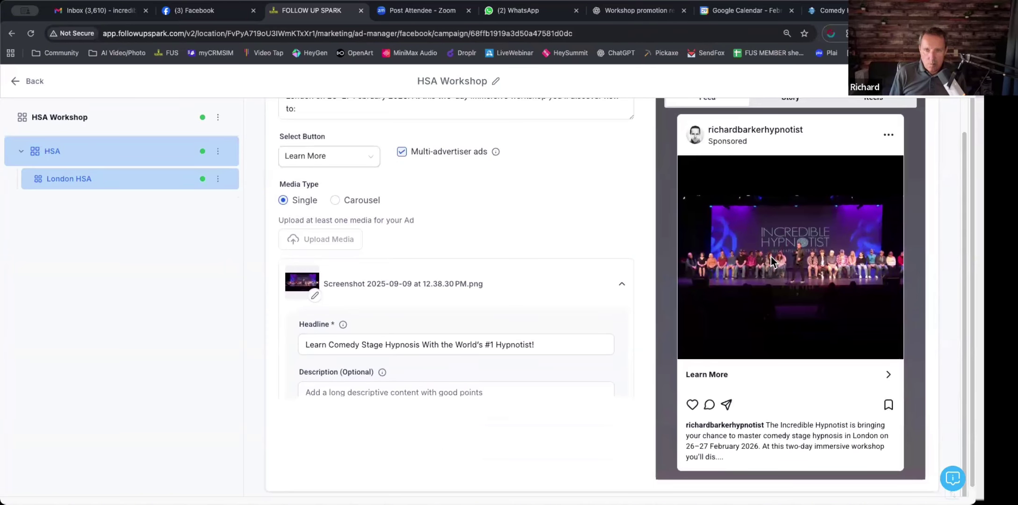
{"action": "scroll", "coordinate": [771, 302], "scroll_direction": "up", "scroll_amount": 3}
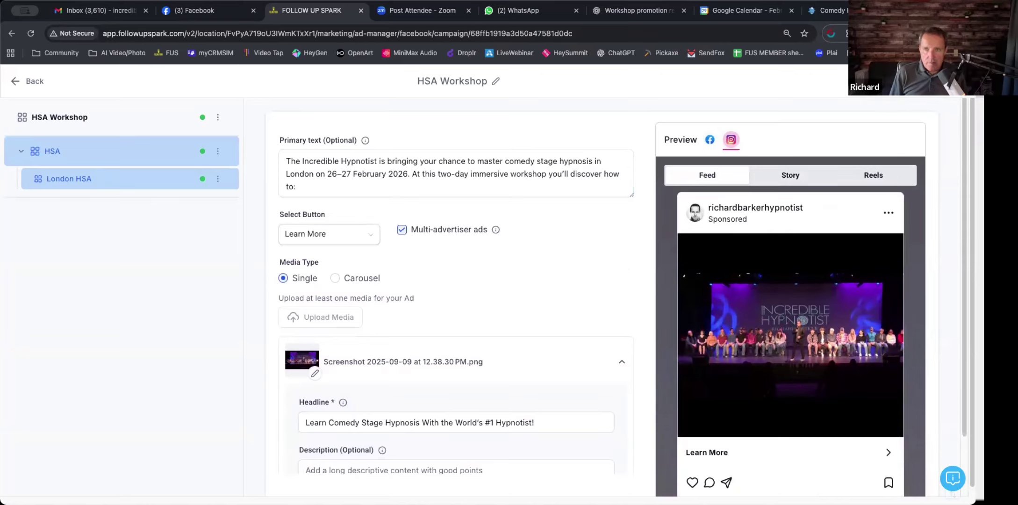
Return to the campaign overview and check the actions available for the Certified Hypnotist Ring campaign
{"action": "left_click", "coordinate": [26, 83]}
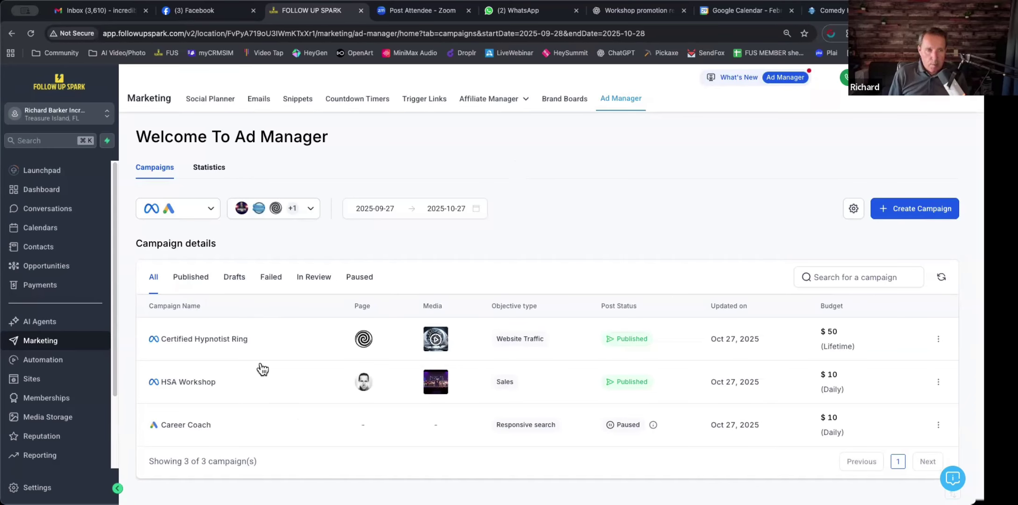
{"action": "left_click", "coordinate": [939, 339]}
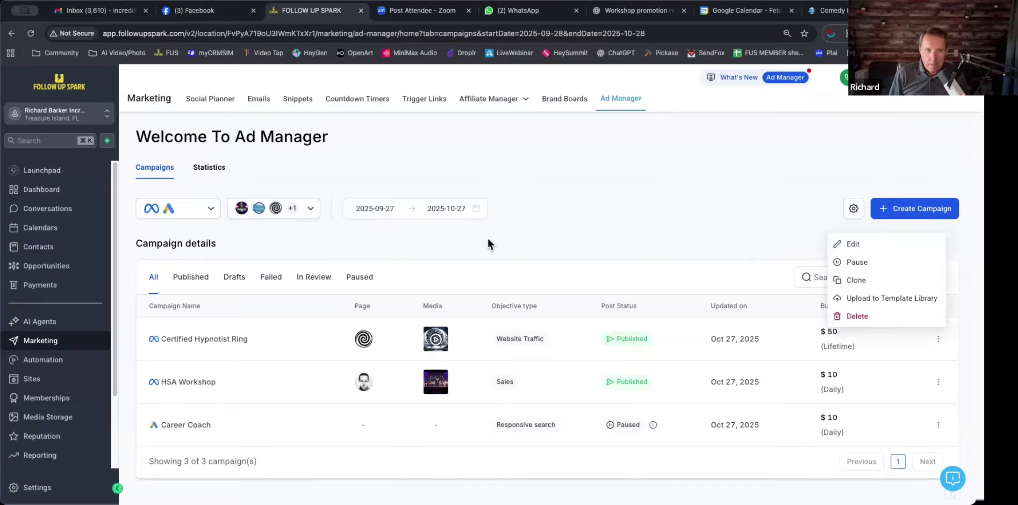
{"action": "left_click", "coordinate": [886, 222]}
Start creating a Meta campaign from Ad Manager Templates to reach the template library
{"action": "left_click", "coordinate": [899, 216]}
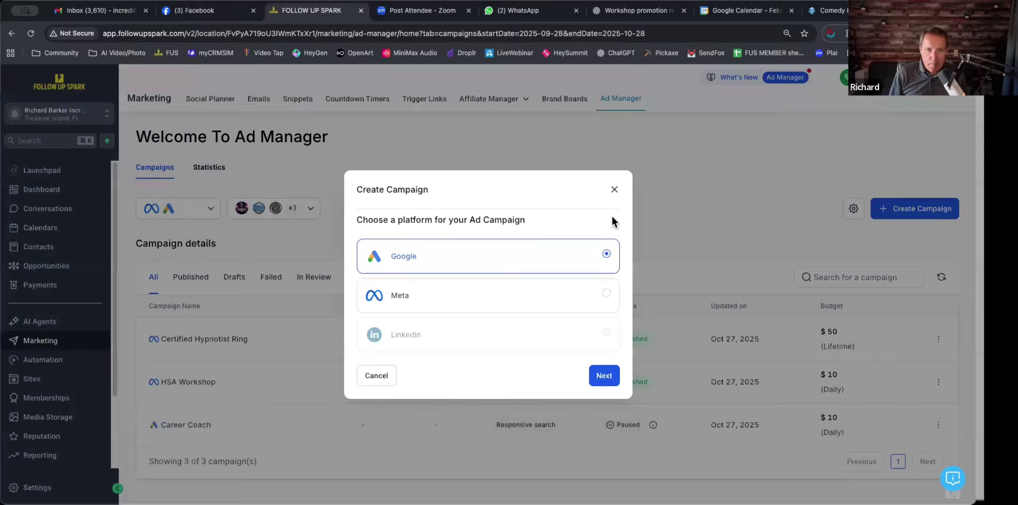
{"action": "left_click", "coordinate": [469, 293]}
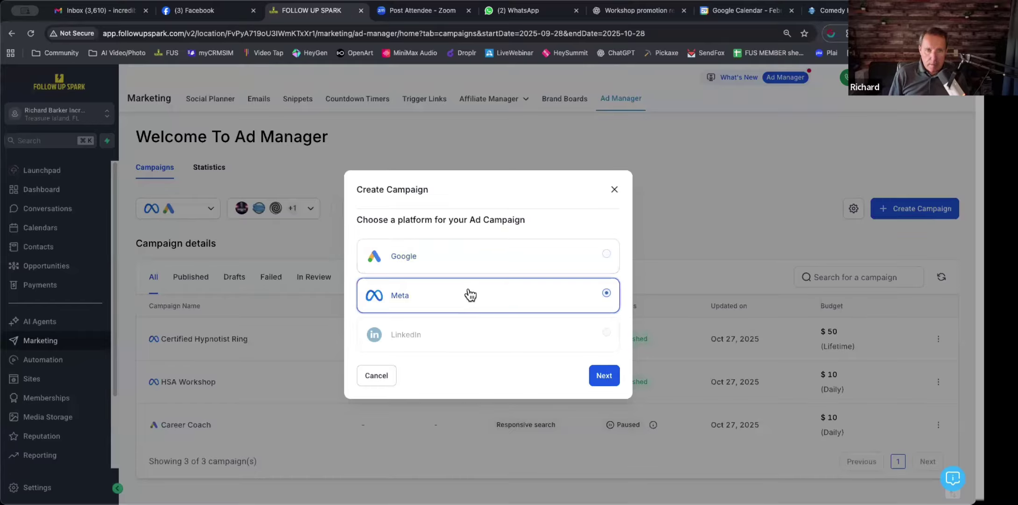
{"action": "left_click", "coordinate": [607, 376]}
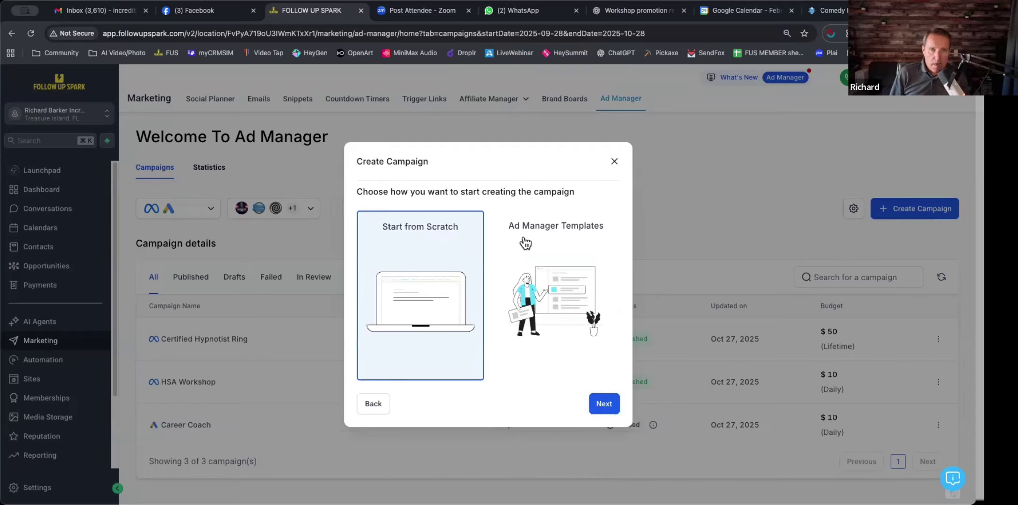
{"action": "left_click", "coordinate": [547, 279]}
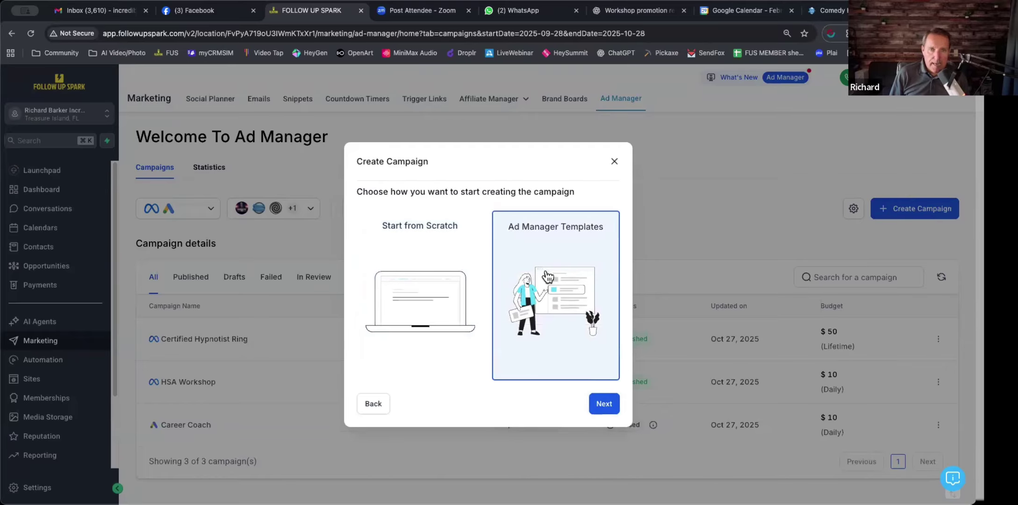
{"action": "left_click", "coordinate": [617, 401]}
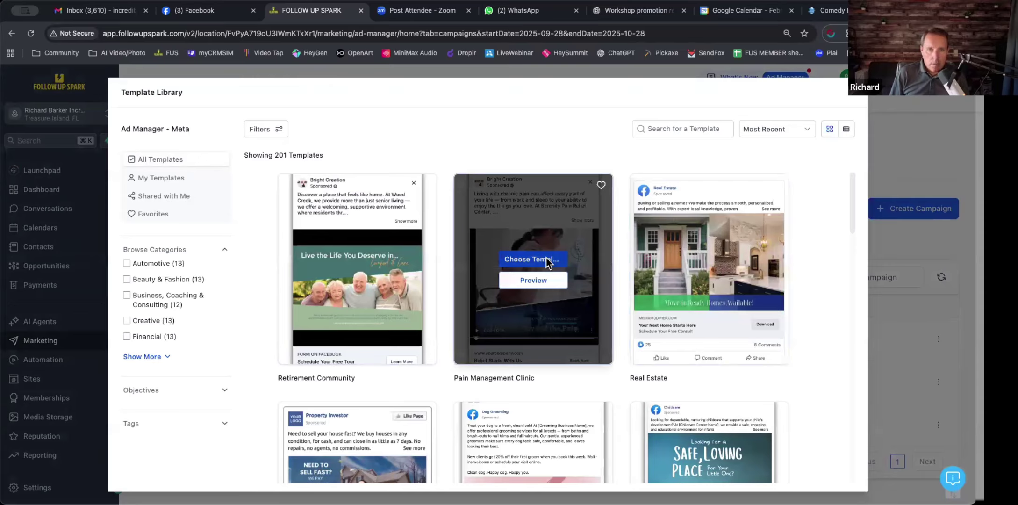
Browse the Meta ad templates, preview the Property Investor template, and return to the library
{"action": "scroll", "coordinate": [546, 260], "scroll_direction": "down", "scroll_amount": 3}
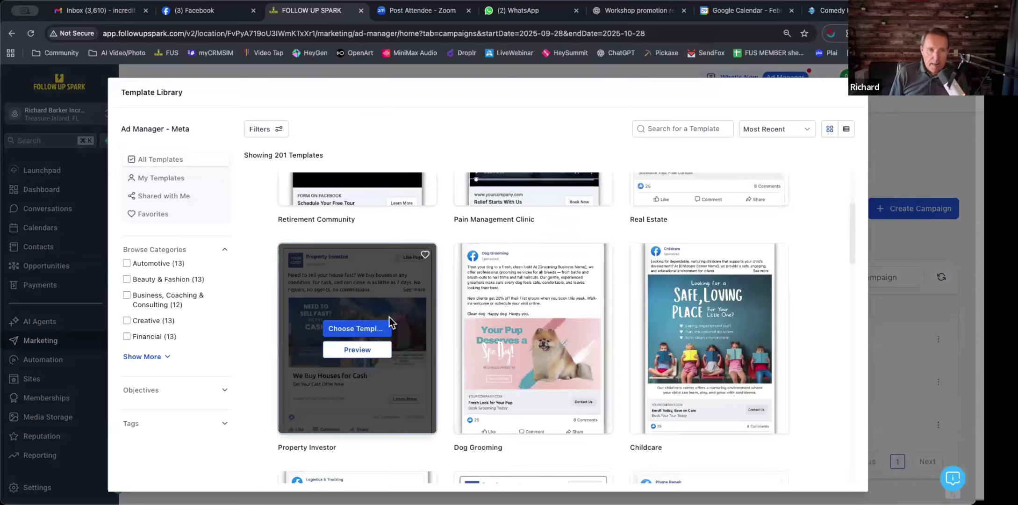
{"action": "scroll", "coordinate": [490, 262], "scroll_direction": "down", "scroll_amount": 2}
{"action": "scroll", "coordinate": [410, 245], "scroll_direction": "up", "scroll_amount": 1}
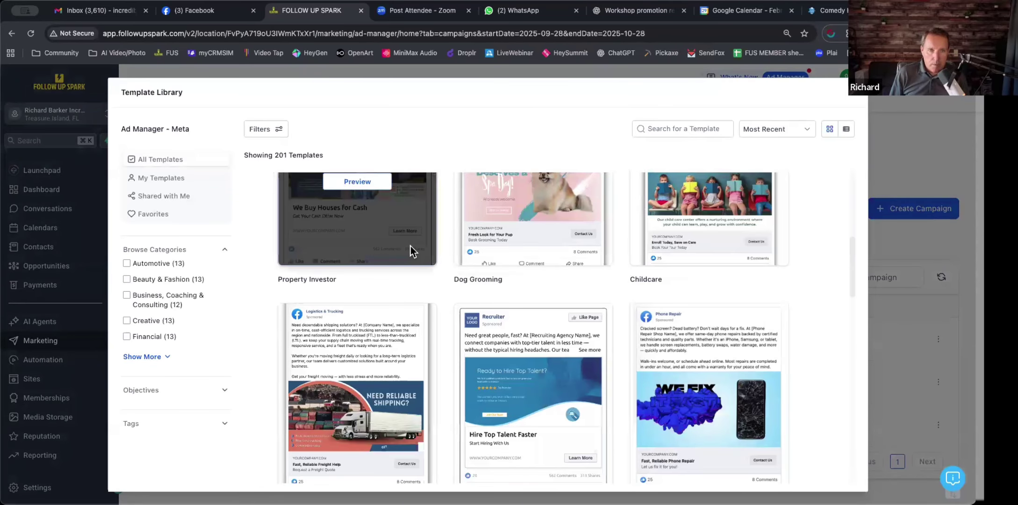
{"action": "left_click", "coordinate": [371, 289]}
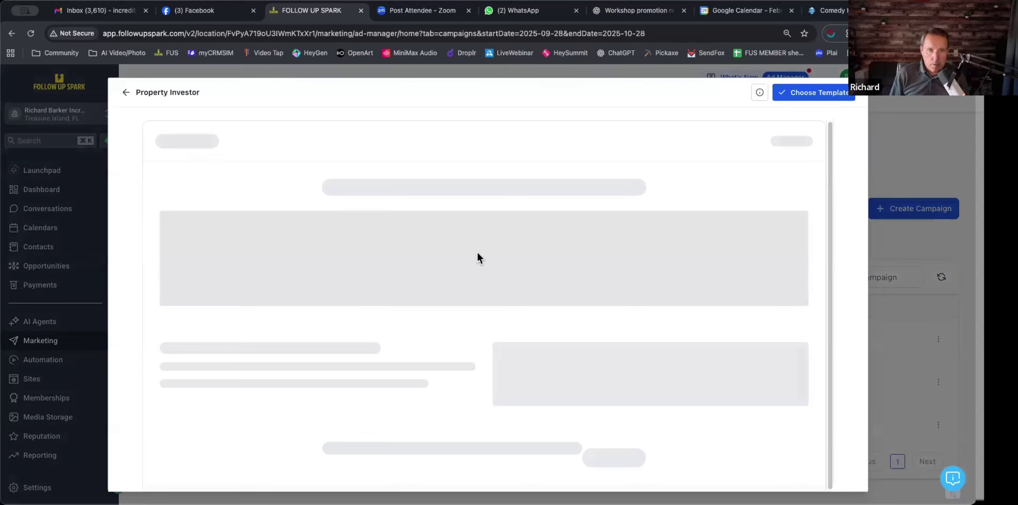
{"action": "scroll", "coordinate": [476, 252], "scroll_direction": "down", "scroll_amount": 3}
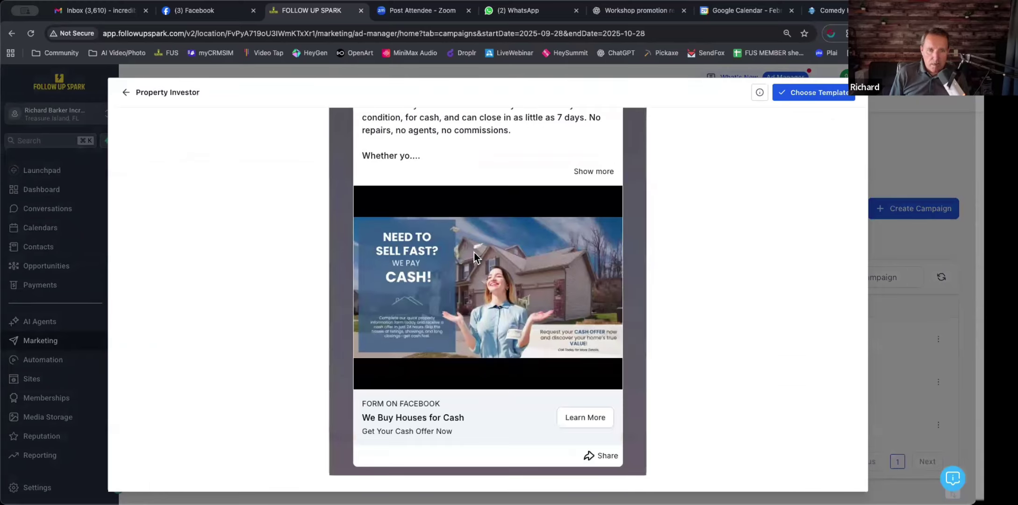
{"action": "scroll", "coordinate": [473, 252], "scroll_direction": "up", "scroll_amount": 3}
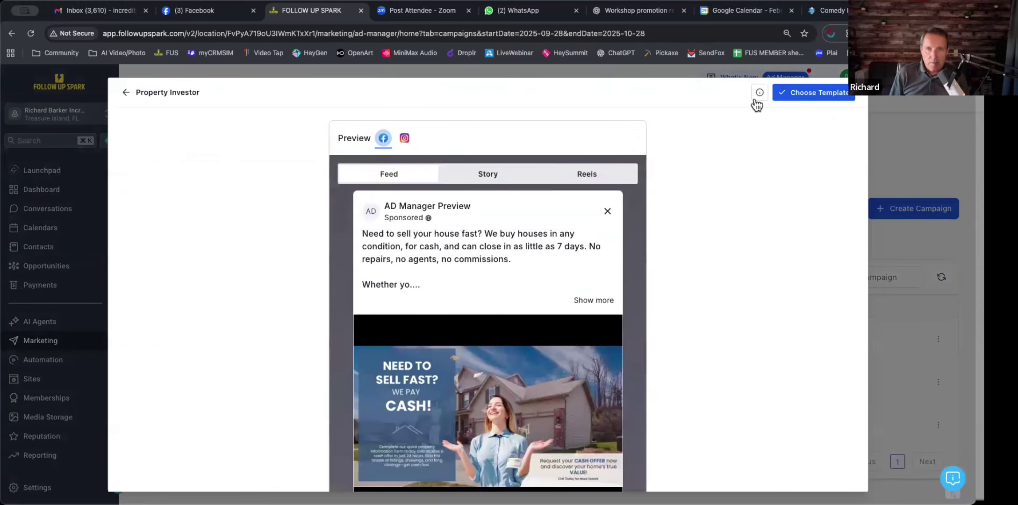
{"action": "left_click", "coordinate": [125, 95]}
Browse further down the Meta templates, preview the Mental Health Care template, and close the template library
{"action": "mouse_move", "coordinate": [382, 289]}
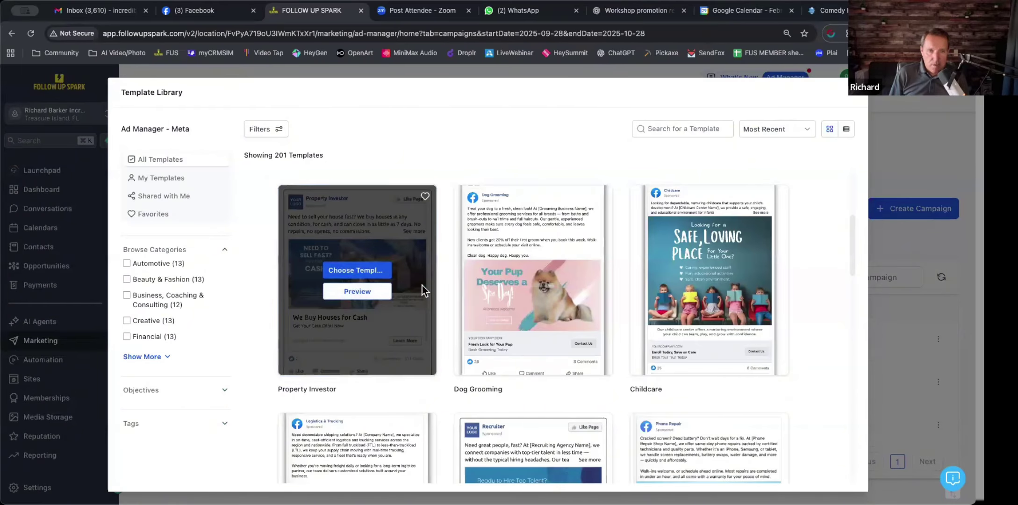
{"action": "scroll", "coordinate": [513, 298], "scroll_direction": "down", "scroll_amount": 5}
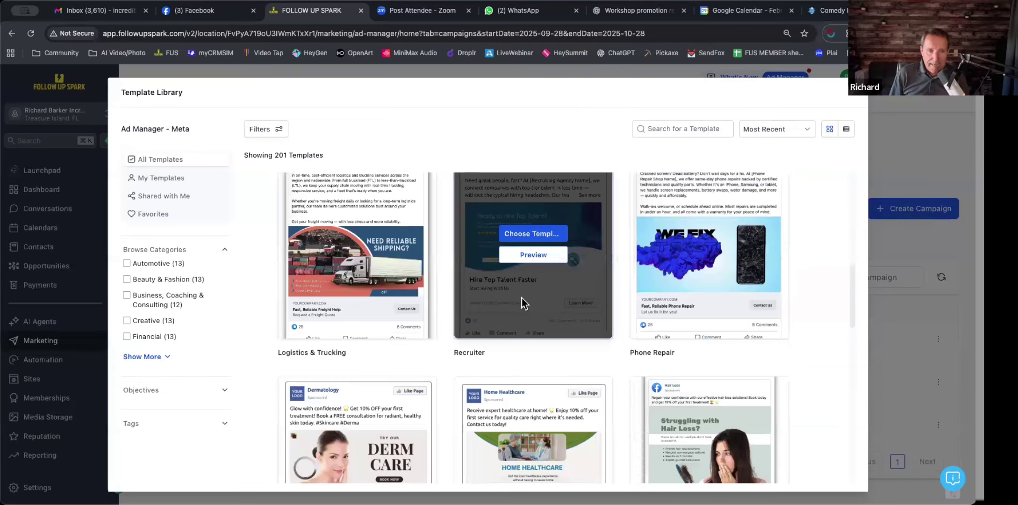
{"action": "scroll", "coordinate": [521, 297], "scroll_direction": "down", "scroll_amount": 10}
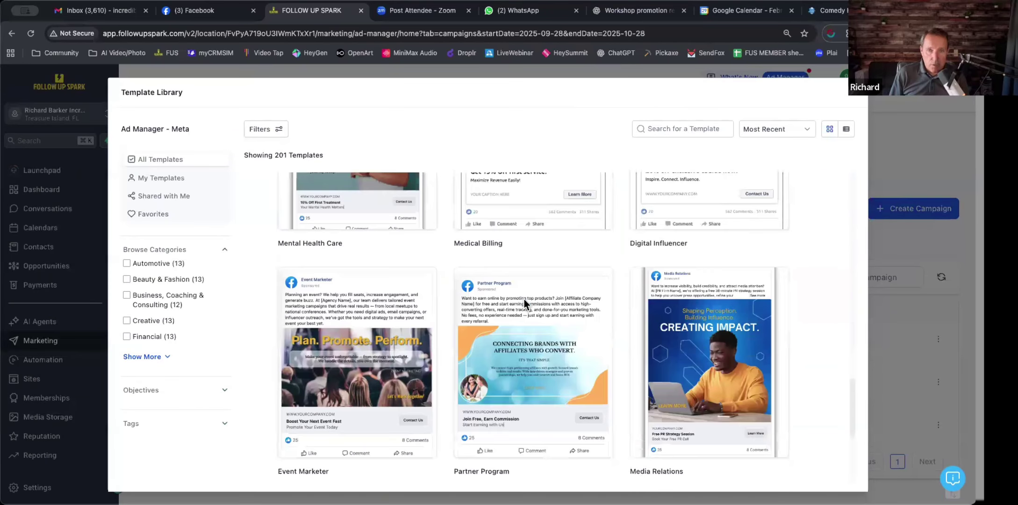
{"action": "scroll", "coordinate": [523, 298], "scroll_direction": "up", "scroll_amount": 2}
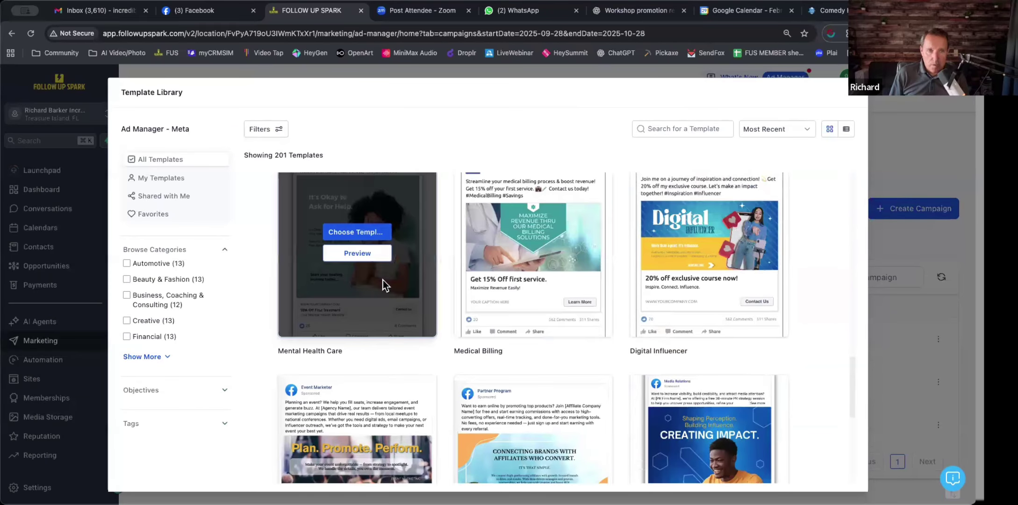
{"action": "left_click", "coordinate": [357, 254]}
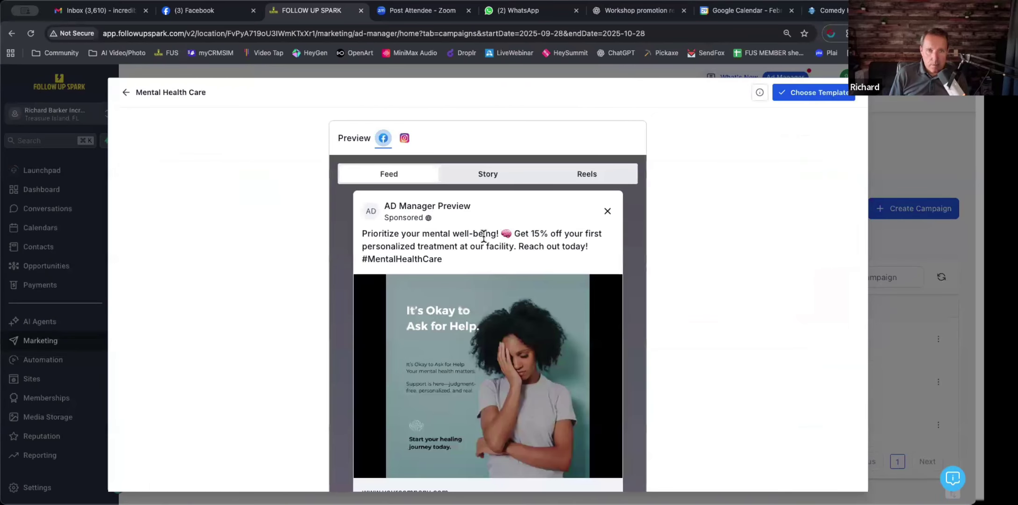
{"action": "scroll", "coordinate": [552, 251], "scroll_direction": "down", "scroll_amount": 1}
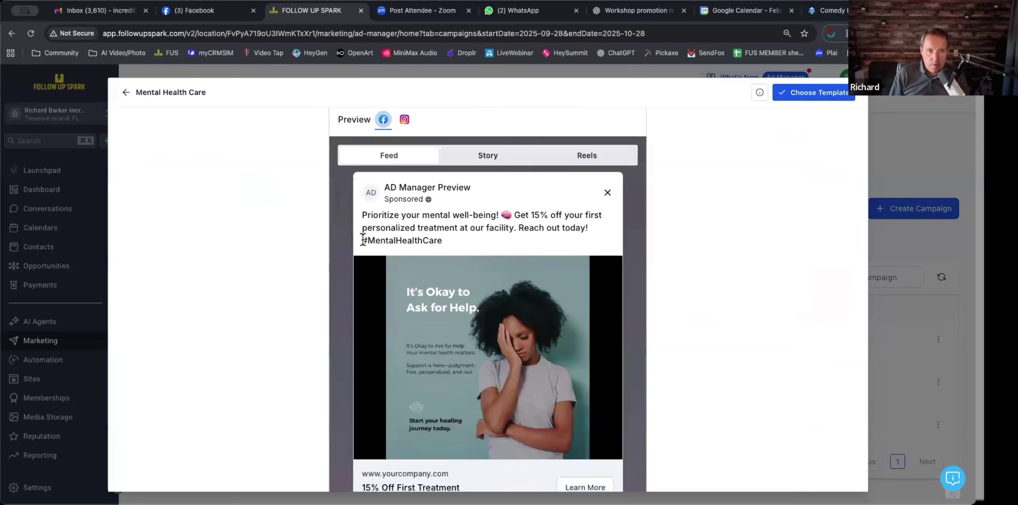
{"action": "scroll", "coordinate": [472, 239], "scroll_direction": "down", "scroll_amount": 3}
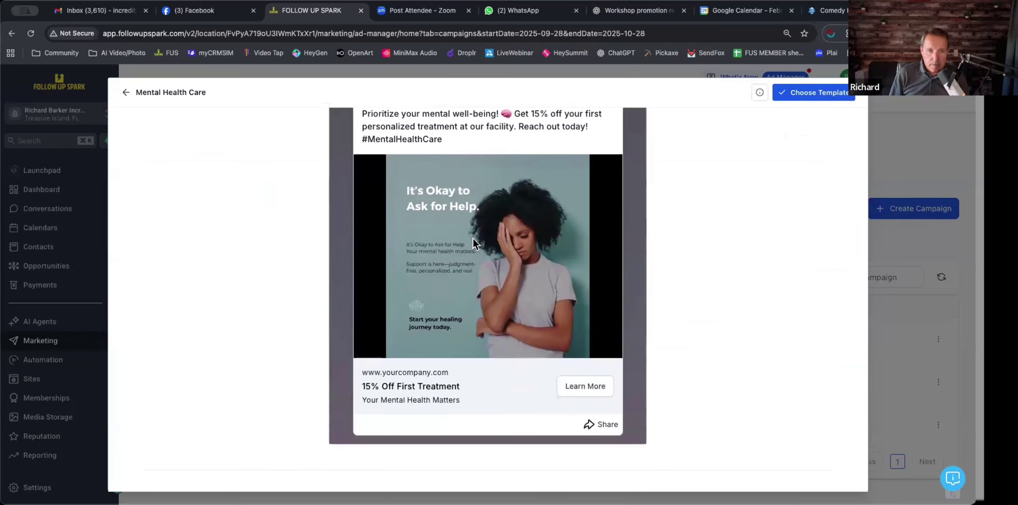
{"action": "scroll", "coordinate": [473, 238], "scroll_direction": "up", "scroll_amount": 4}
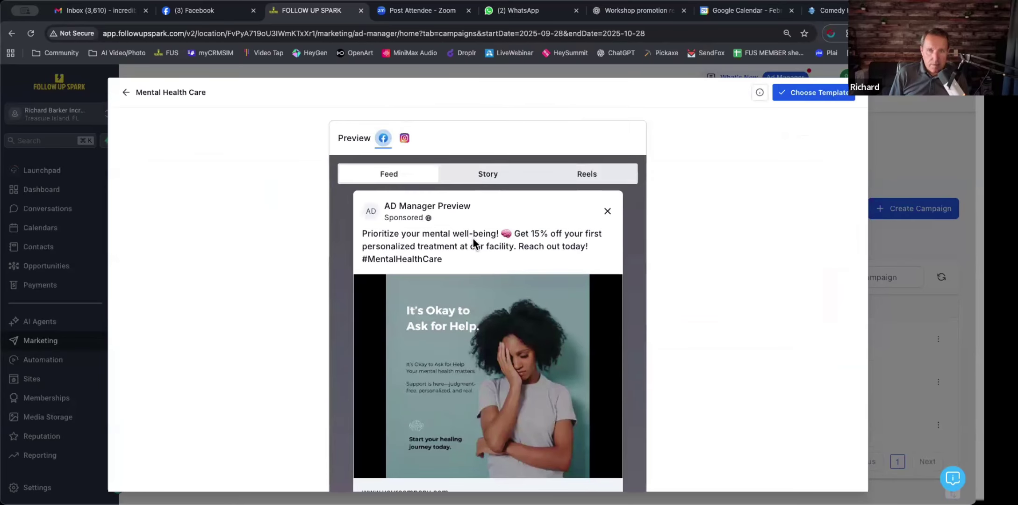
{"action": "left_click", "coordinate": [126, 92]}
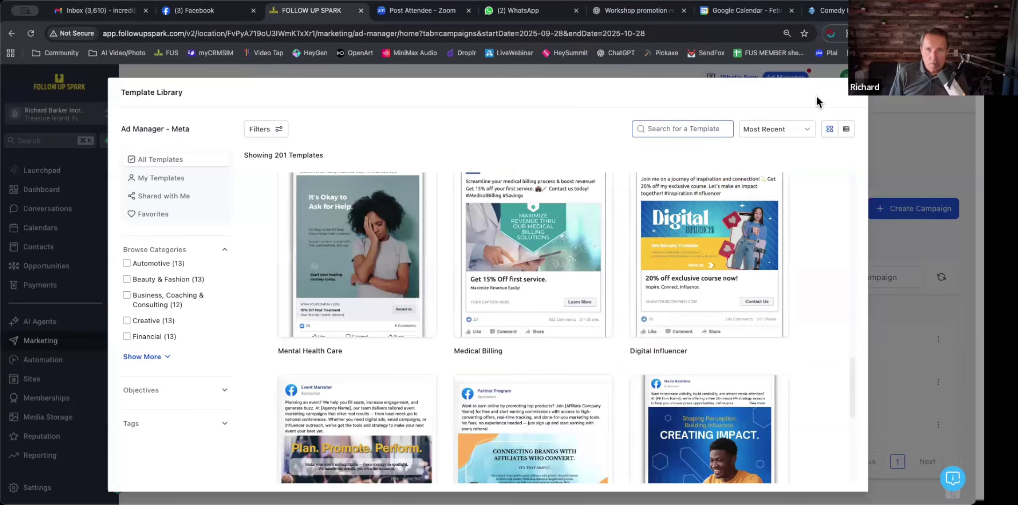
{"action": "left_click", "coordinate": [854, 92]}
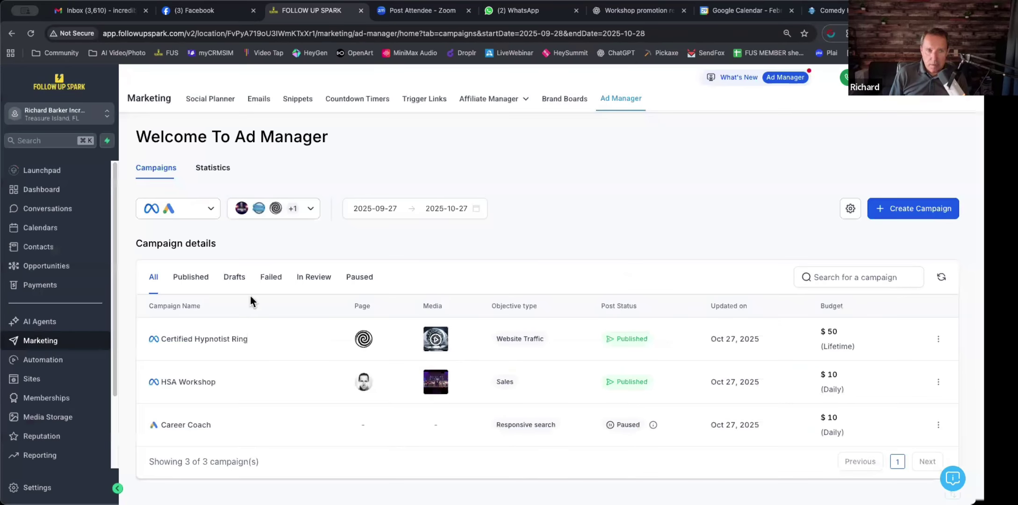
Check the actions available for the HSA Workshop campaign, such as cloning it or uploading it to the template library
{"action": "left_click", "coordinate": [938, 381]}
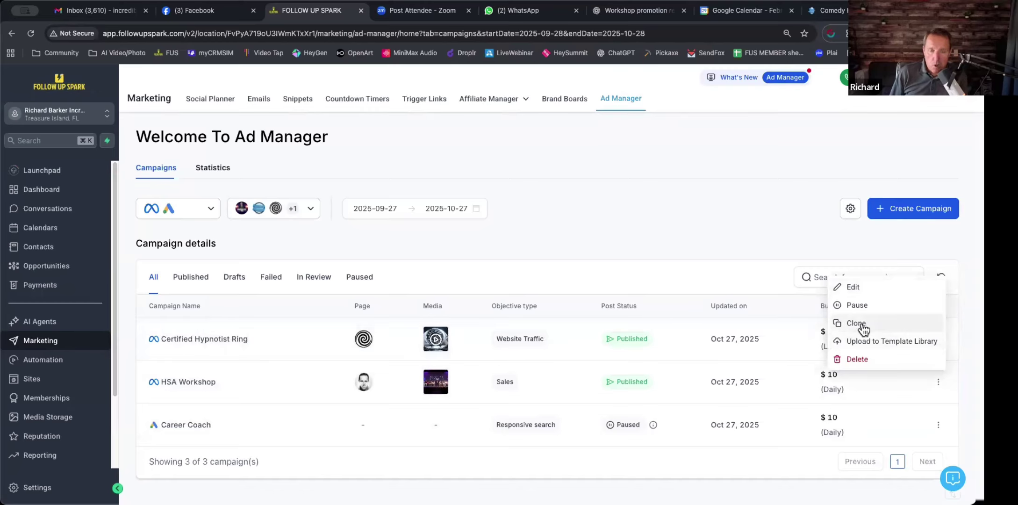
{"action": "left_click", "coordinate": [756, 318]}
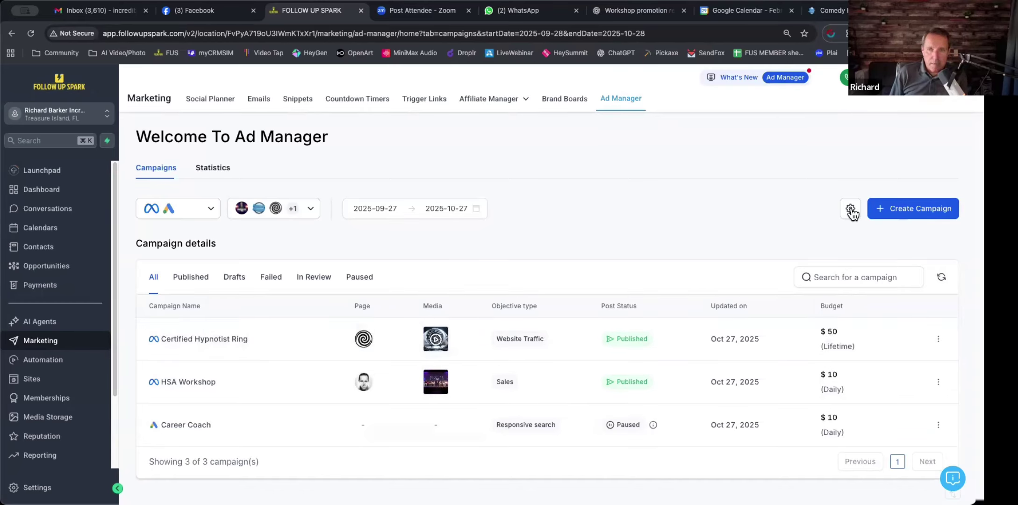
Open the Ad Manager settings and review the ad account pages for Meta, Google Ads and LinkedIn
{"action": "left_click", "coordinate": [850, 209]}
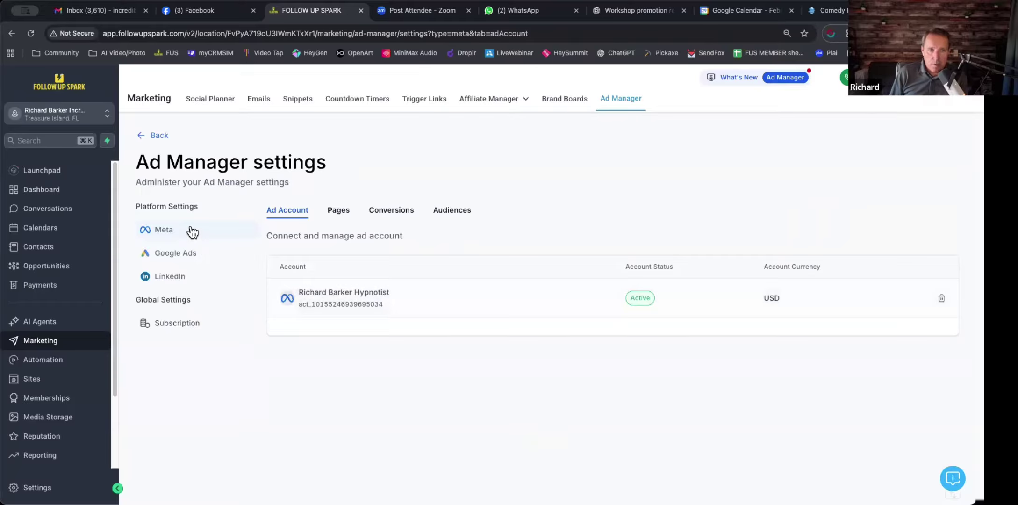
{"action": "left_click", "coordinate": [183, 255]}
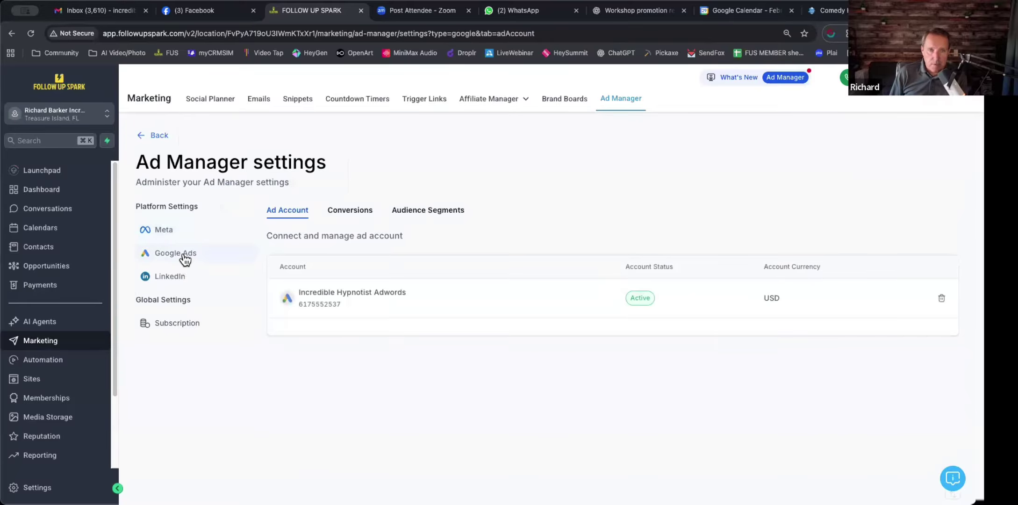
{"action": "left_click", "coordinate": [174, 278]}
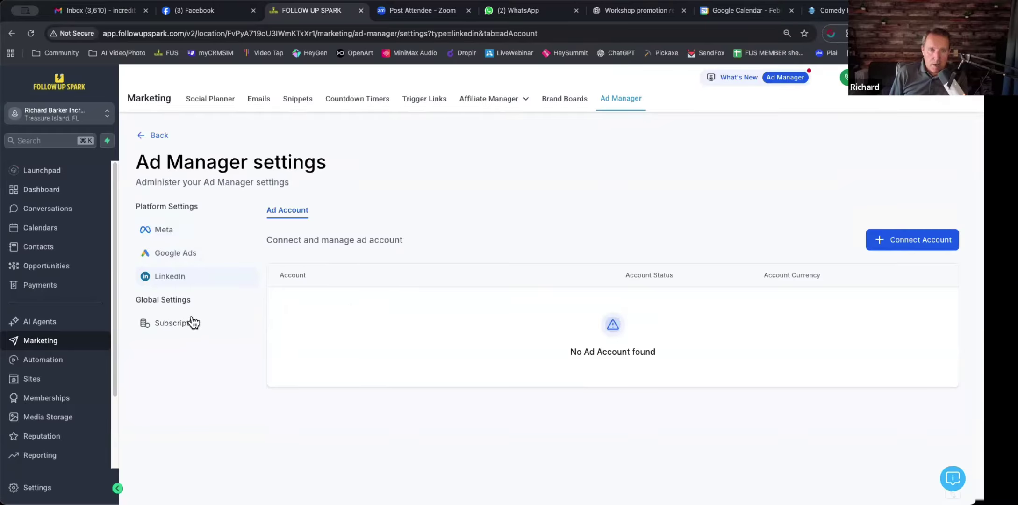
Try to connect a LinkedIn ad account, and close the connection dialog
{"action": "left_click", "coordinate": [899, 239]}
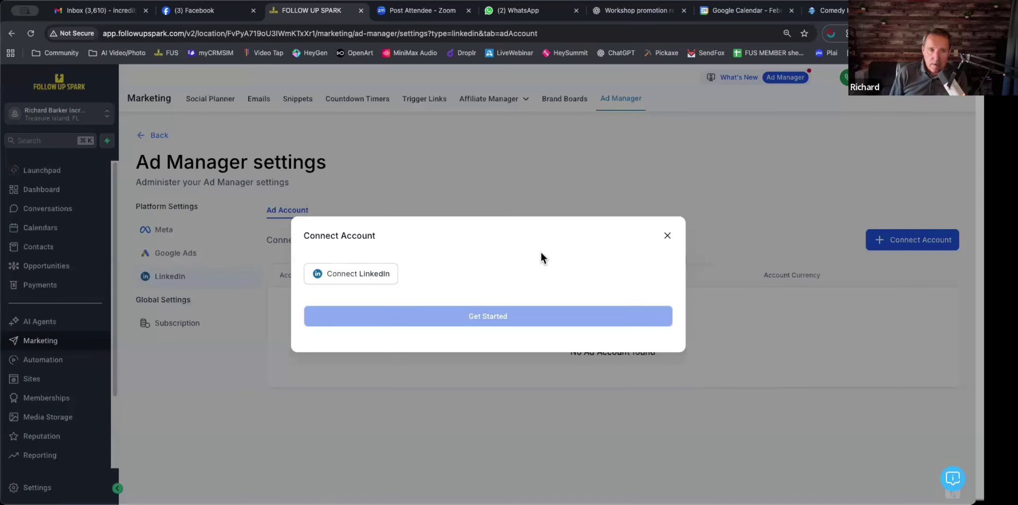
{"action": "left_click", "coordinate": [370, 276]}
{"action": "left_click", "coordinate": [667, 235]}
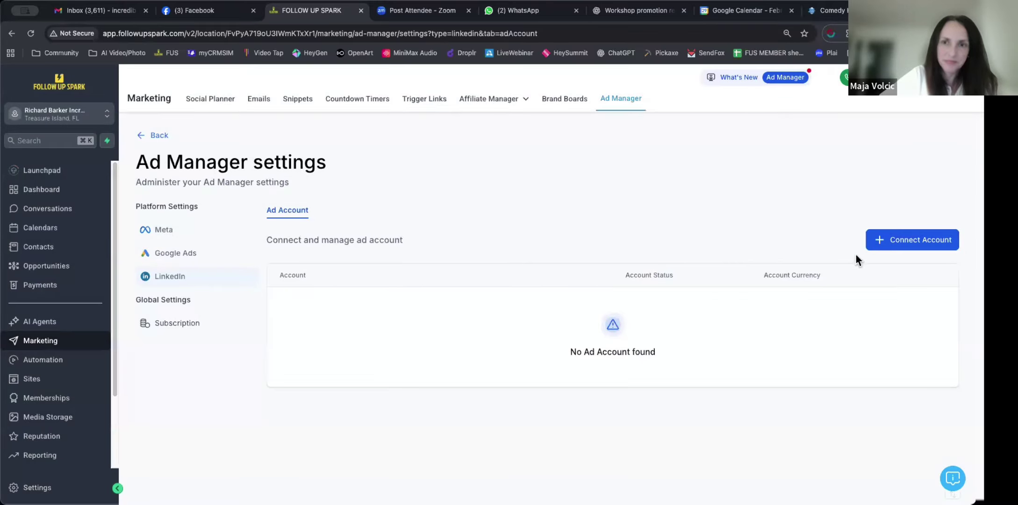
{"action": "left_click", "coordinate": [916, 240]}
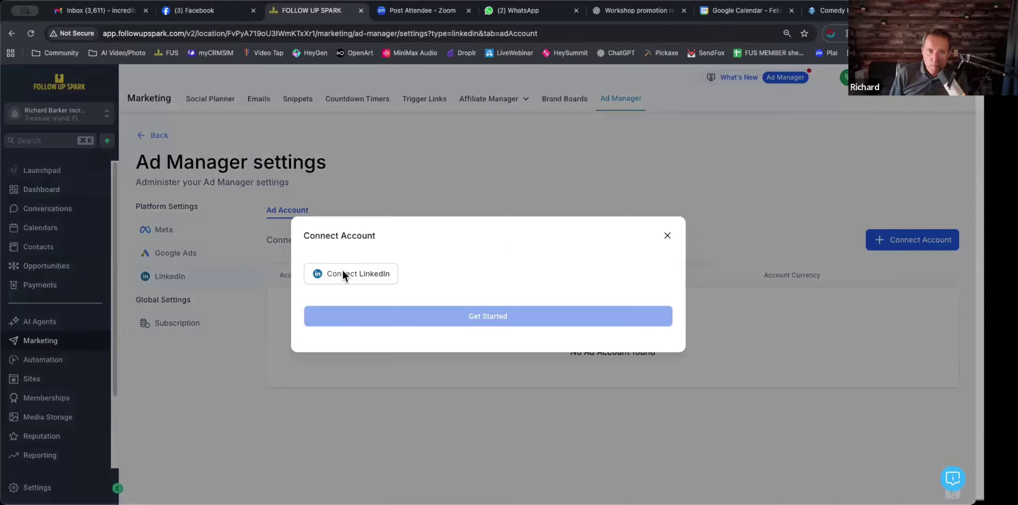
{"action": "left_click", "coordinate": [343, 274]}
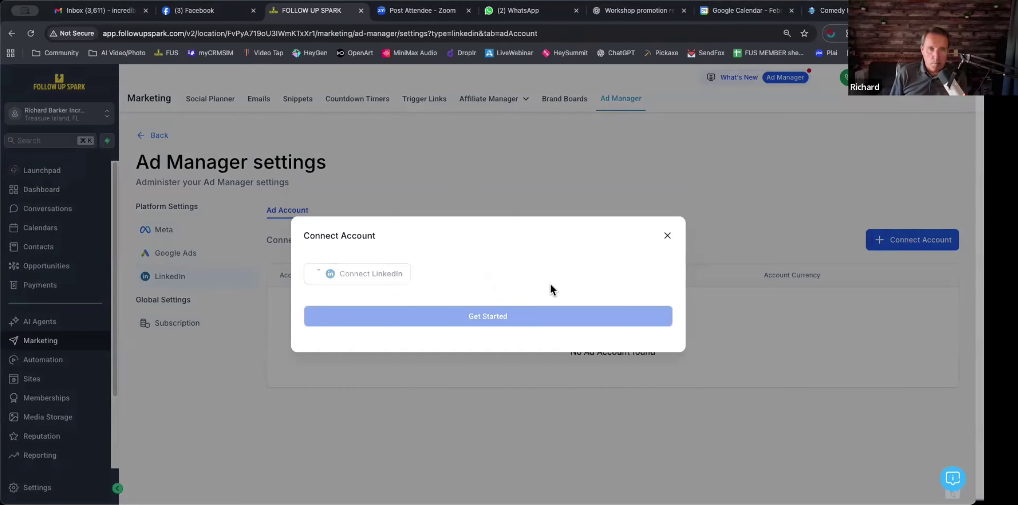
{"action": "left_click", "coordinate": [663, 237]}
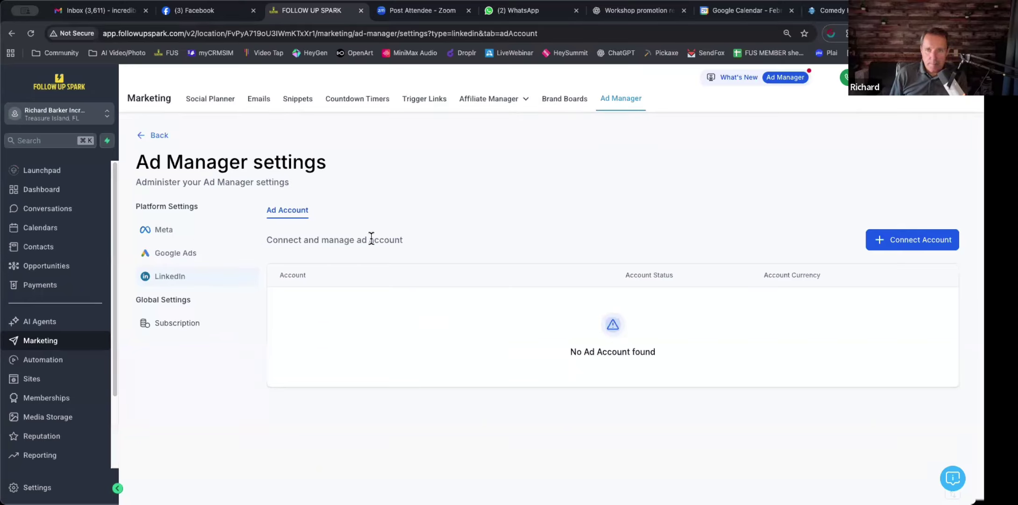
Return to the Ad Manager overview, reopen its settings, and review the Facebook pages connected for Meta ads
{"action": "left_click", "coordinate": [160, 137]}
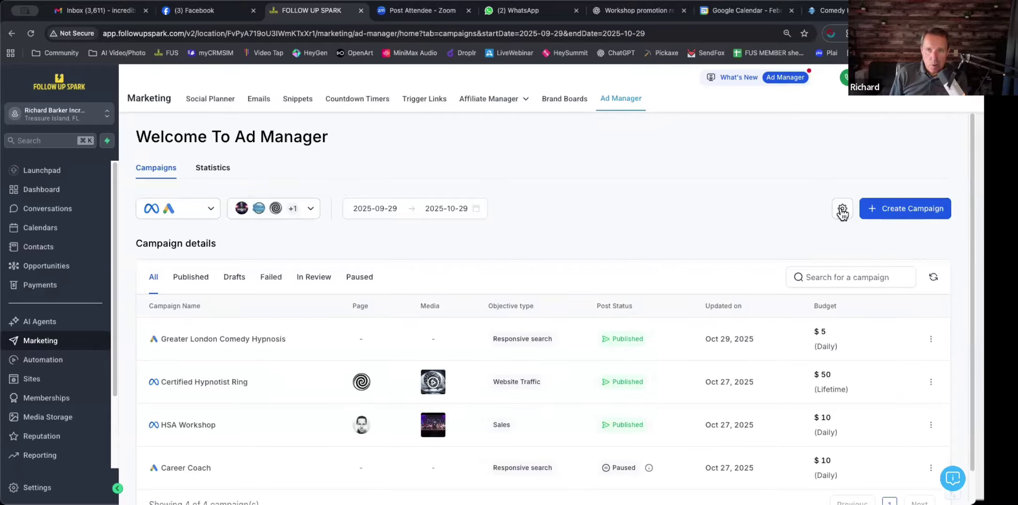
{"action": "left_click", "coordinate": [842, 209]}
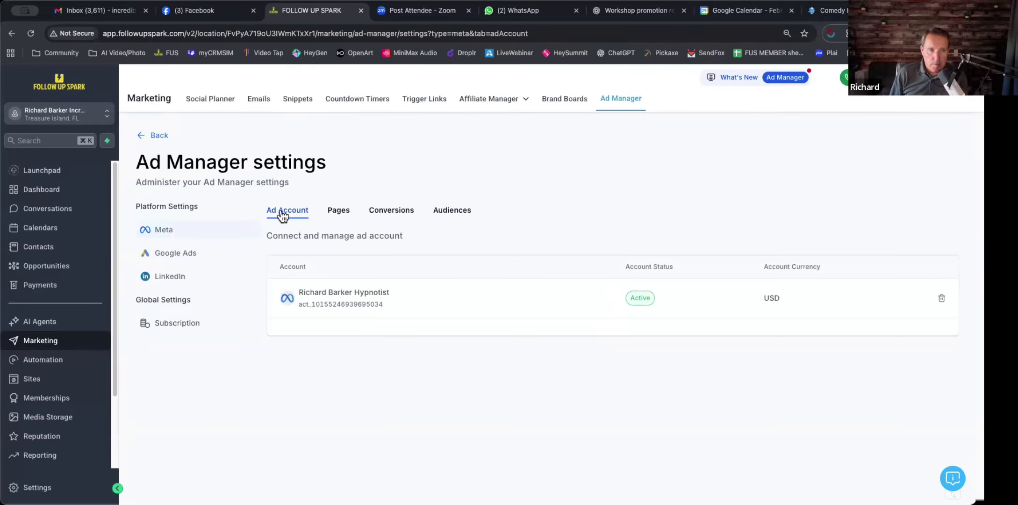
{"action": "left_click", "coordinate": [341, 212]}
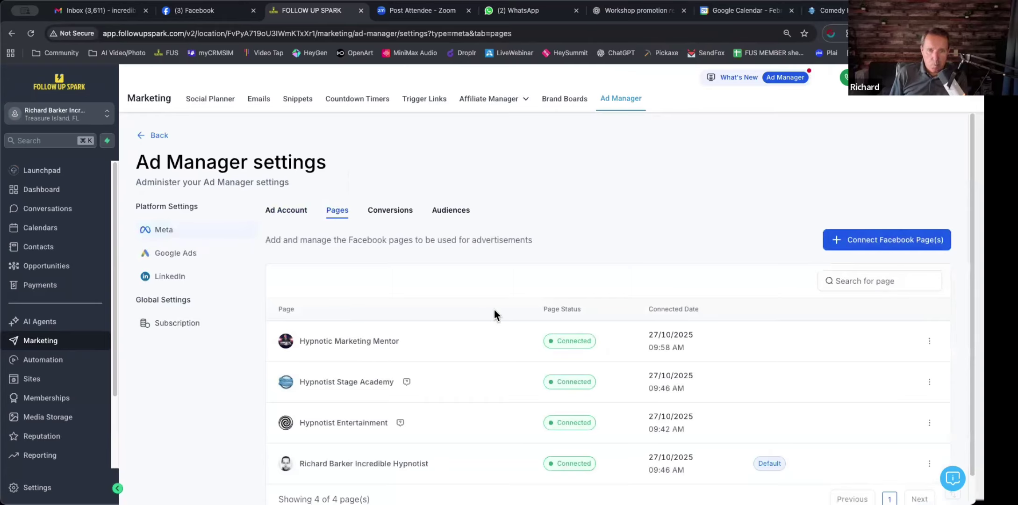
{"action": "scroll", "coordinate": [496, 314], "scroll_direction": "down", "scroll_amount": 1}
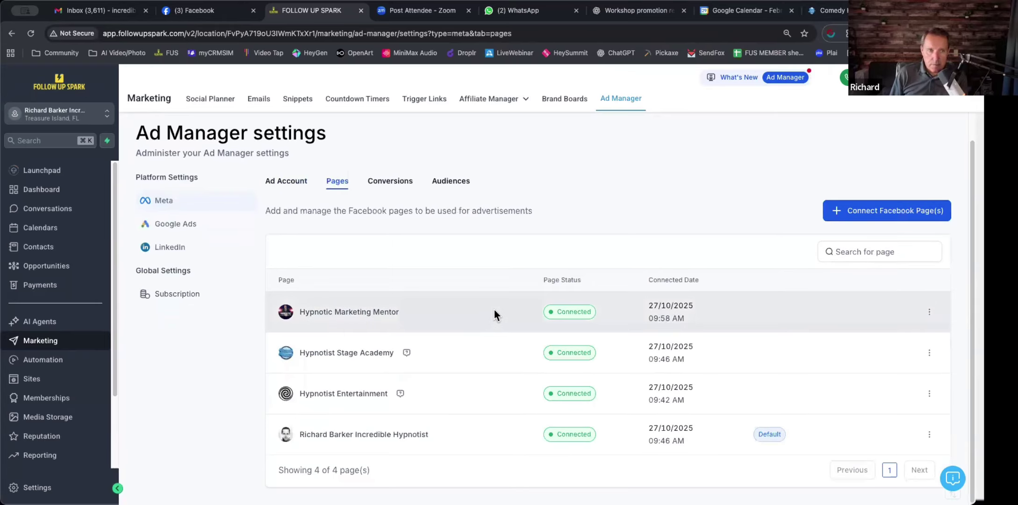
Review the Meta conversion datasets and the custom audiences set up for ad campaigns
{"action": "left_click", "coordinate": [173, 223]}
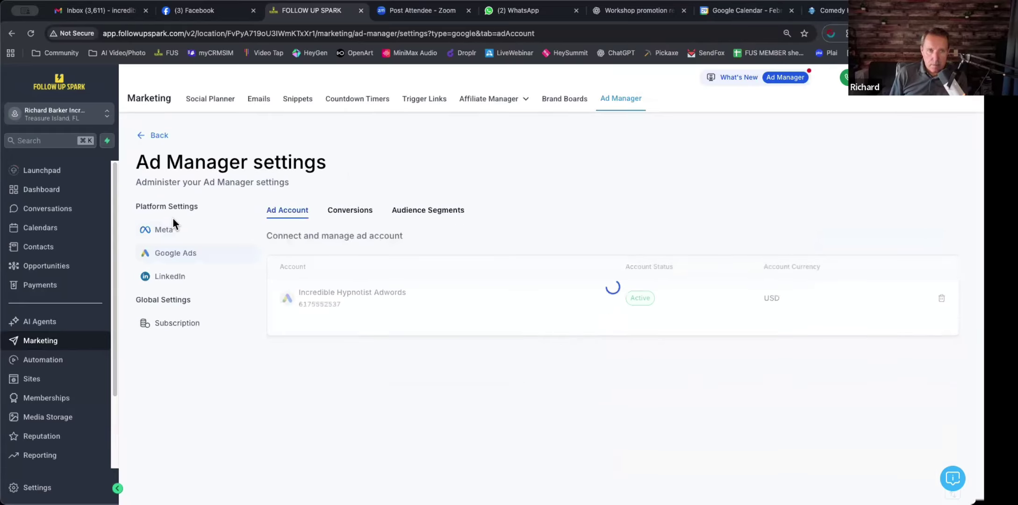
{"action": "left_click", "coordinate": [167, 228]}
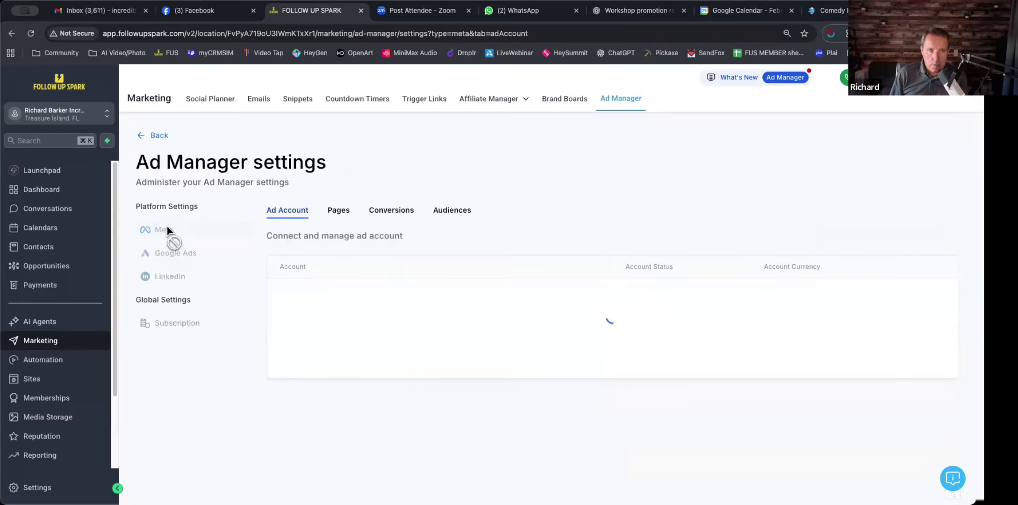
{"action": "left_click", "coordinate": [394, 214]}
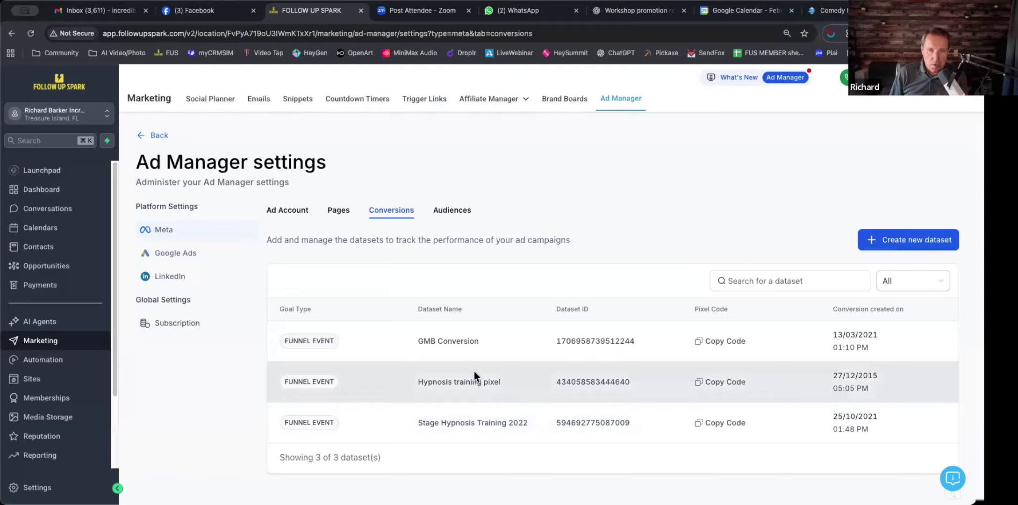
{"action": "left_click", "coordinate": [455, 213]}
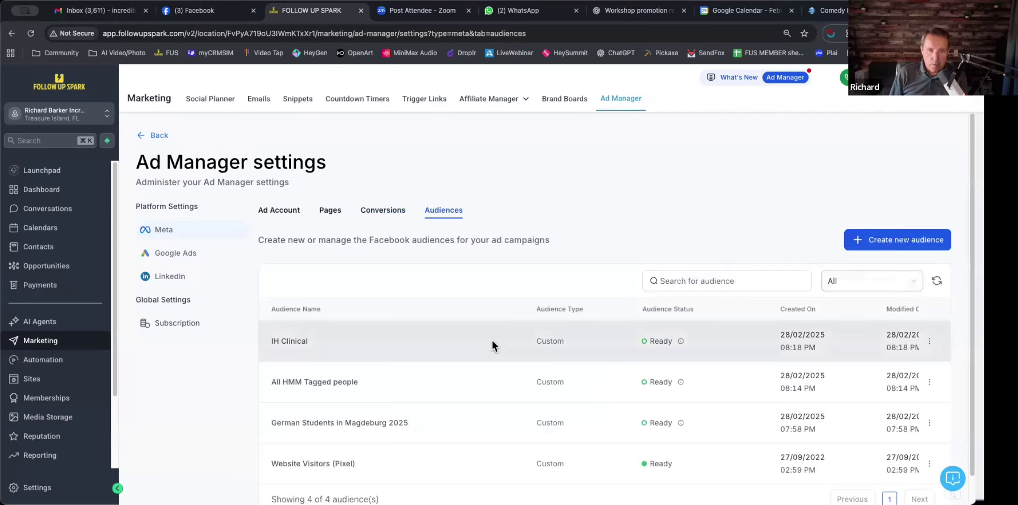
{"action": "scroll", "coordinate": [489, 346], "scroll_direction": "down", "scroll_amount": 1}
{"action": "scroll", "coordinate": [489, 342], "scroll_direction": "down", "scroll_amount": 1}
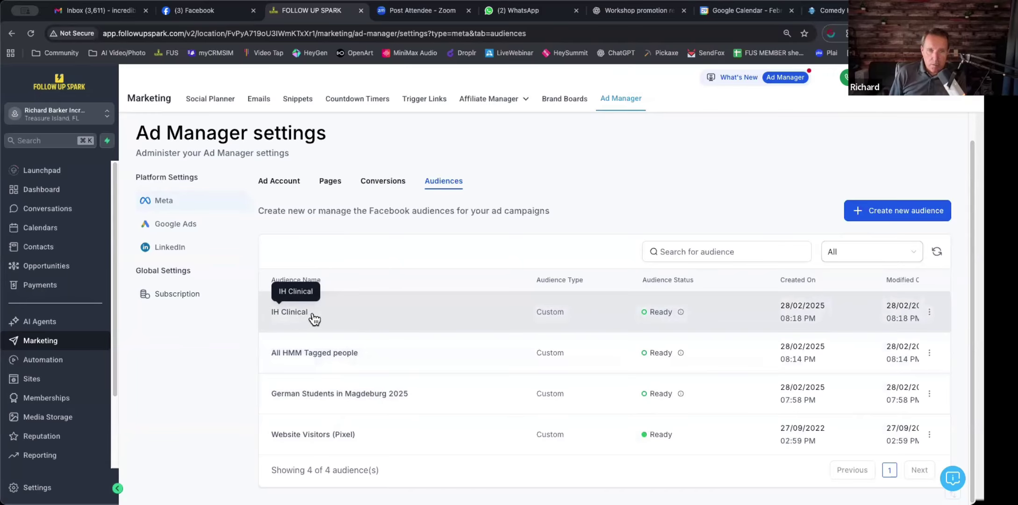
Check the editable details of the IH Clinical audience without changing them, and return to the Meta ad account page
{"action": "left_click", "coordinate": [929, 312]}
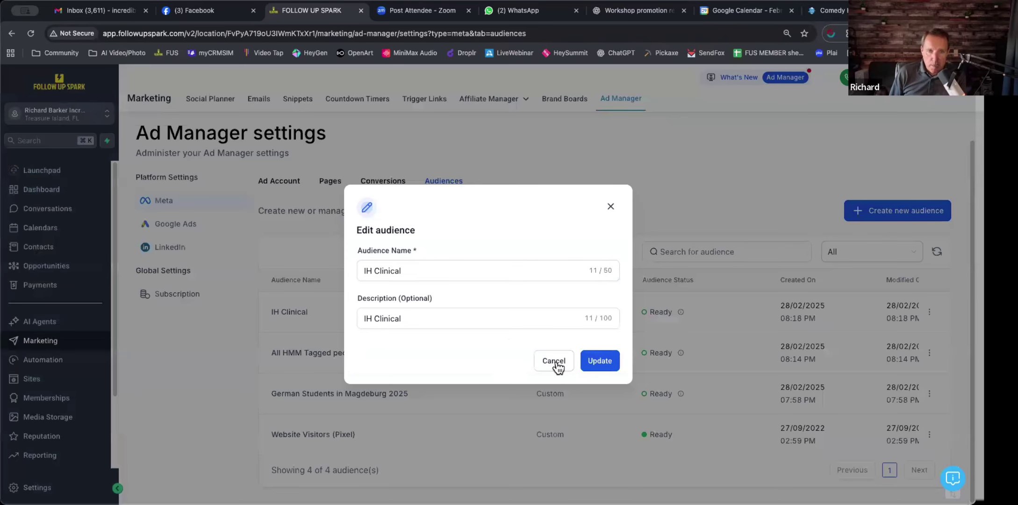
{"action": "left_click", "coordinate": [556, 361]}
{"action": "mouse_move", "coordinate": [678, 312]}
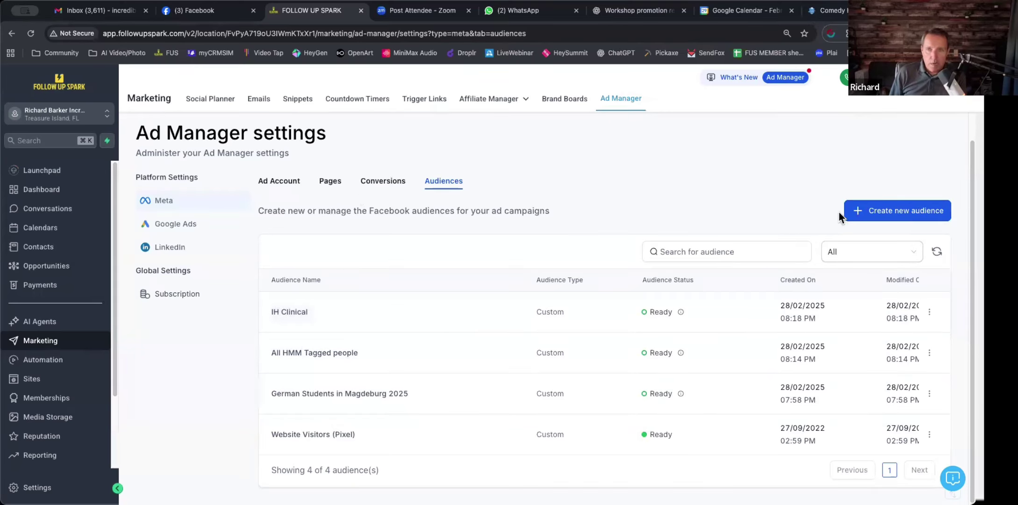
{"action": "left_click", "coordinate": [272, 184]}
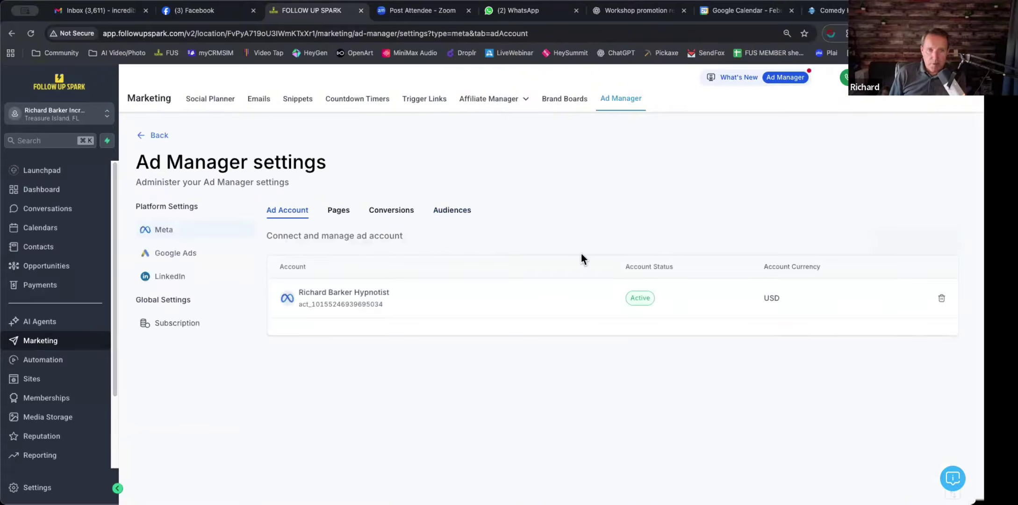
Leave the settings and create a new ad campaign on the Meta platform
{"action": "left_click", "coordinate": [146, 136]}
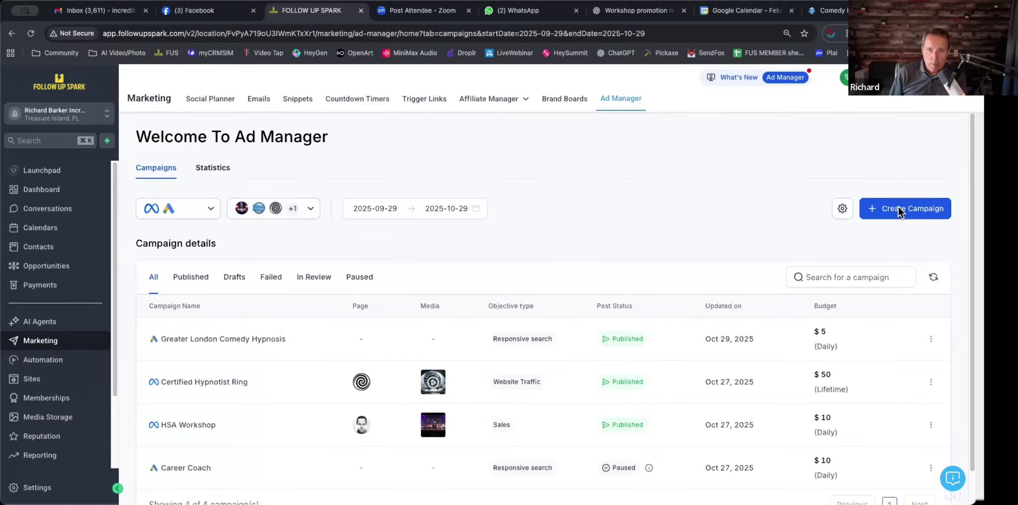
{"action": "left_click", "coordinate": [899, 211]}
{"action": "left_click", "coordinate": [482, 295]}
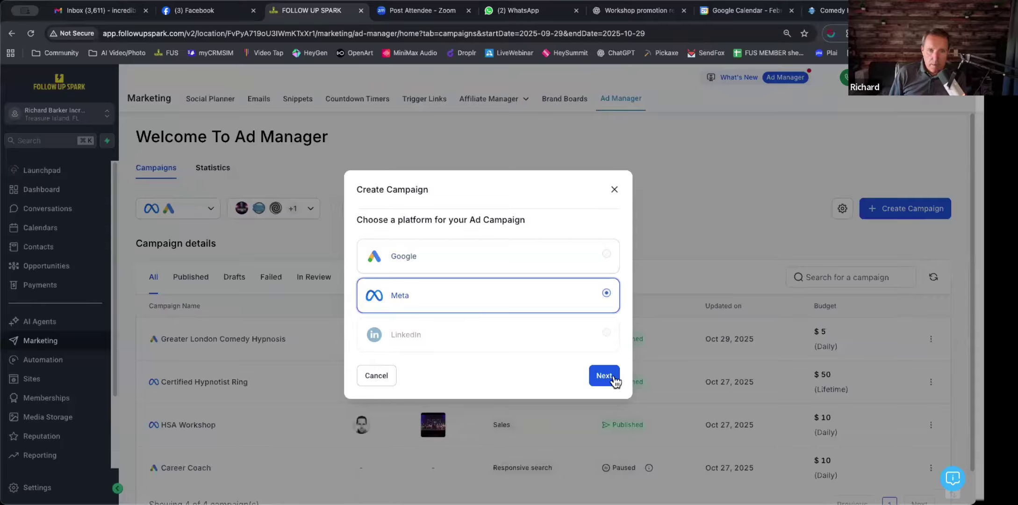
{"action": "left_click", "coordinate": [613, 379]}
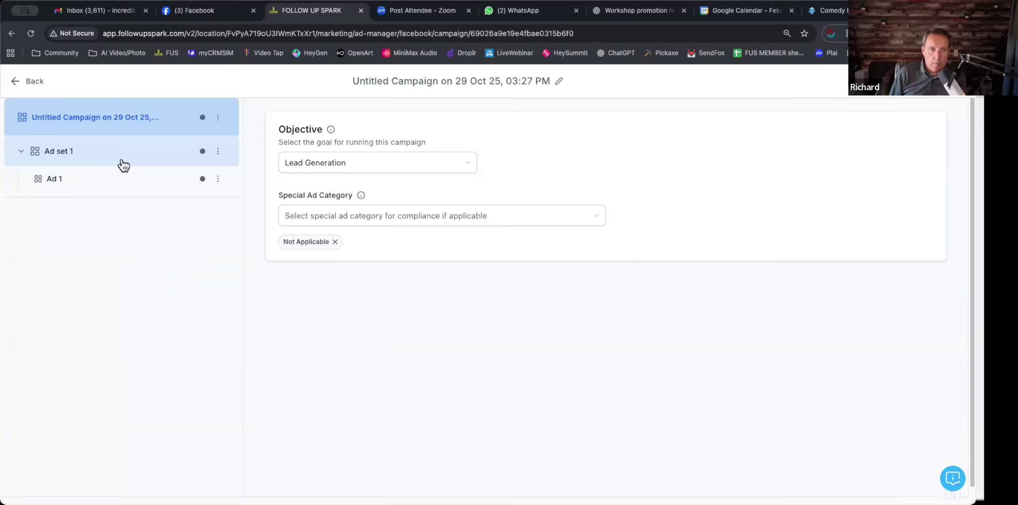
Open Ad set 1 and review its Facebook page, Instagram account and placement options
{"action": "left_click", "coordinate": [122, 162]}
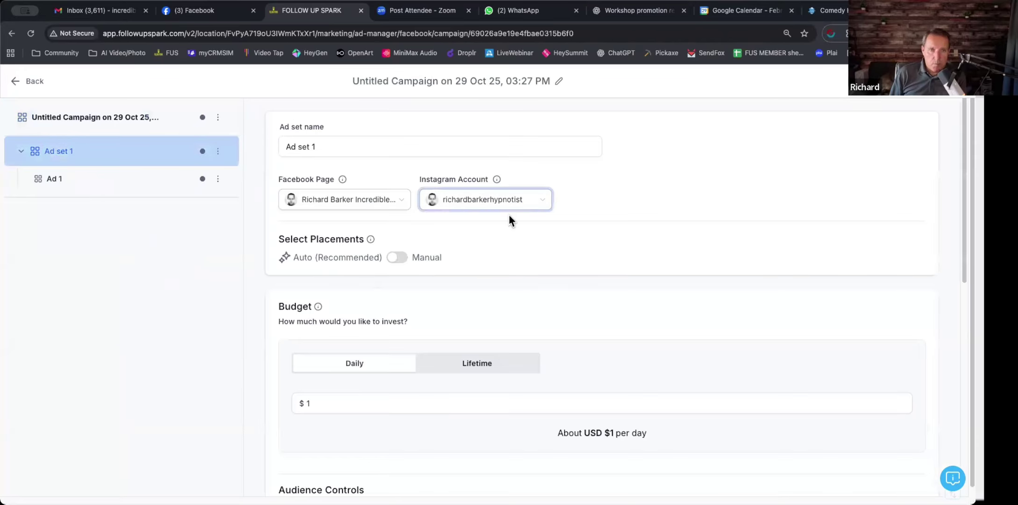
{"action": "left_click", "coordinate": [396, 202]}
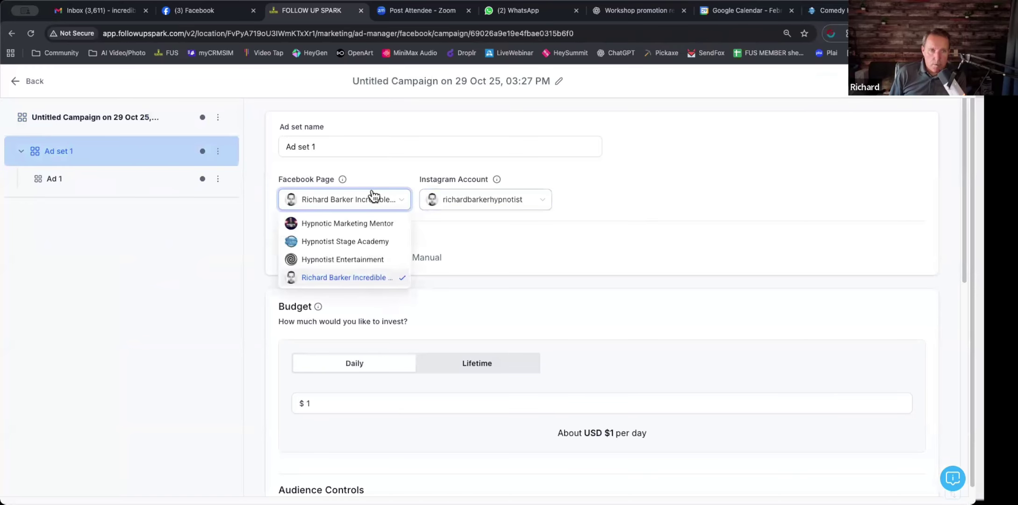
{"action": "left_click", "coordinate": [400, 204]}
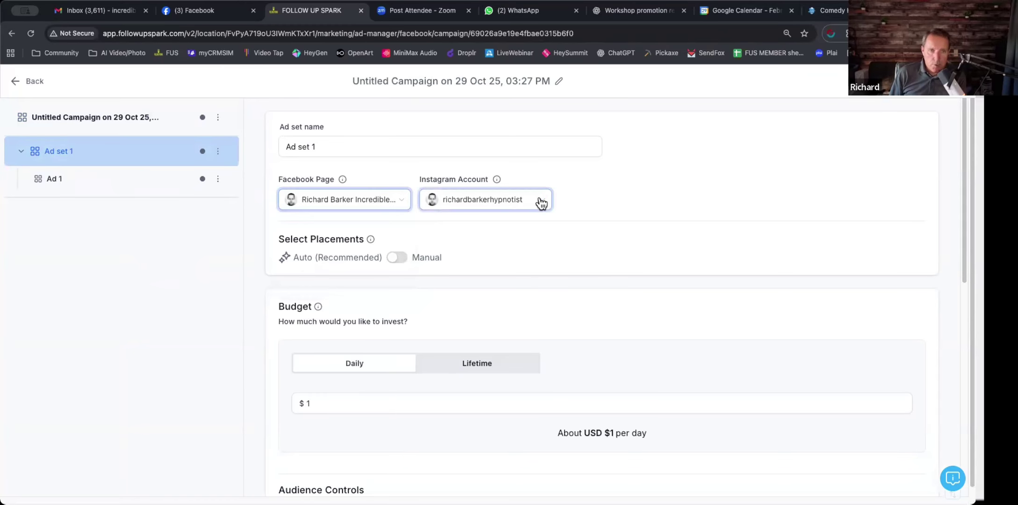
{"action": "scroll", "coordinate": [491, 244], "scroll_direction": "down", "scroll_amount": 1}
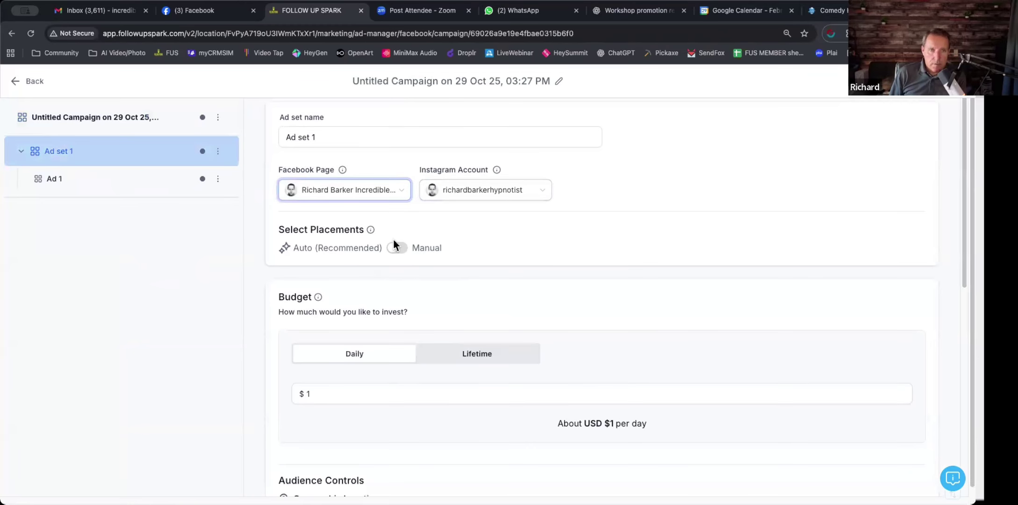
{"action": "mouse_move", "coordinate": [369, 229]}
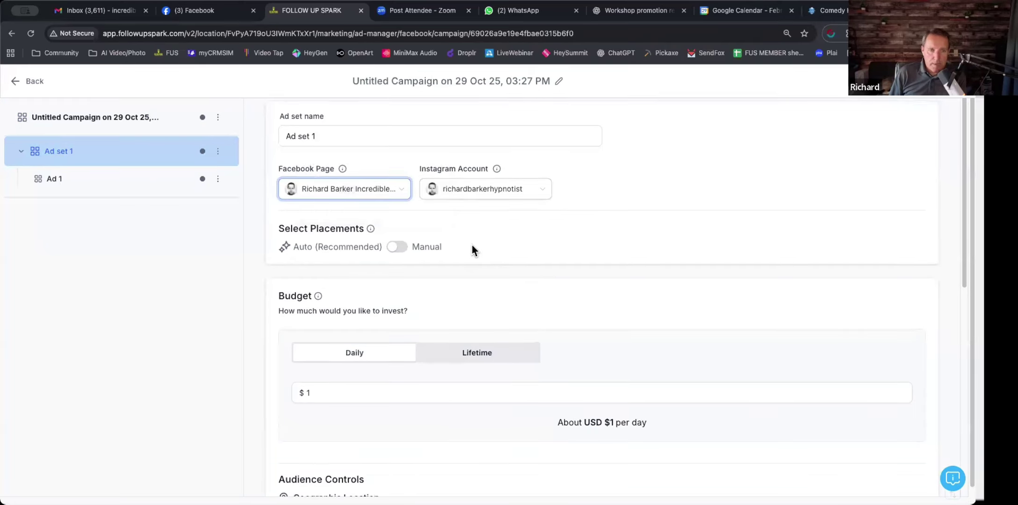
Review Ad set 1's budget, geographic location and target interest settings, including the detailed targeting field
{"action": "scroll", "coordinate": [471, 243], "scroll_direction": "down", "scroll_amount": 5}
{"action": "scroll", "coordinate": [468, 246], "scroll_direction": "down", "scroll_amount": 3}
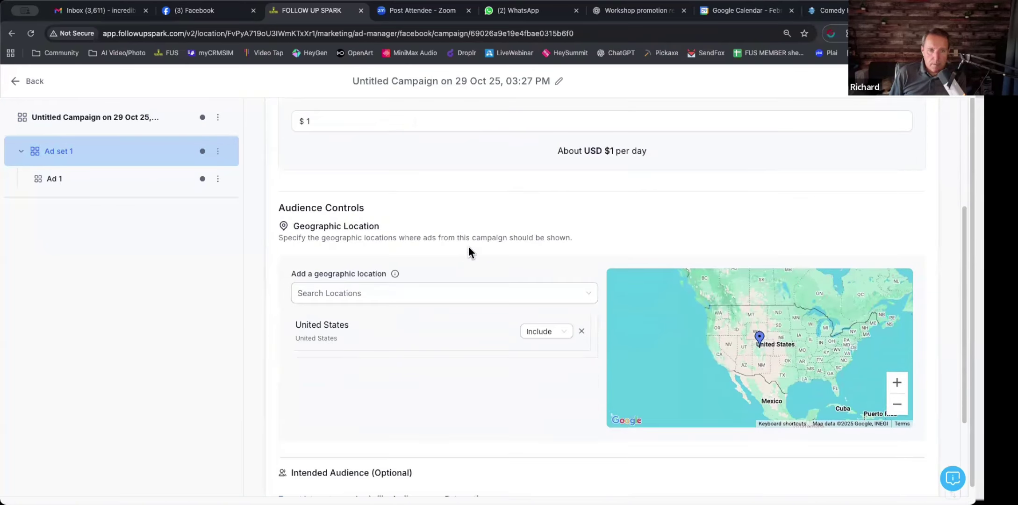
{"action": "scroll", "coordinate": [466, 256], "scroll_direction": "down", "scroll_amount": 4}
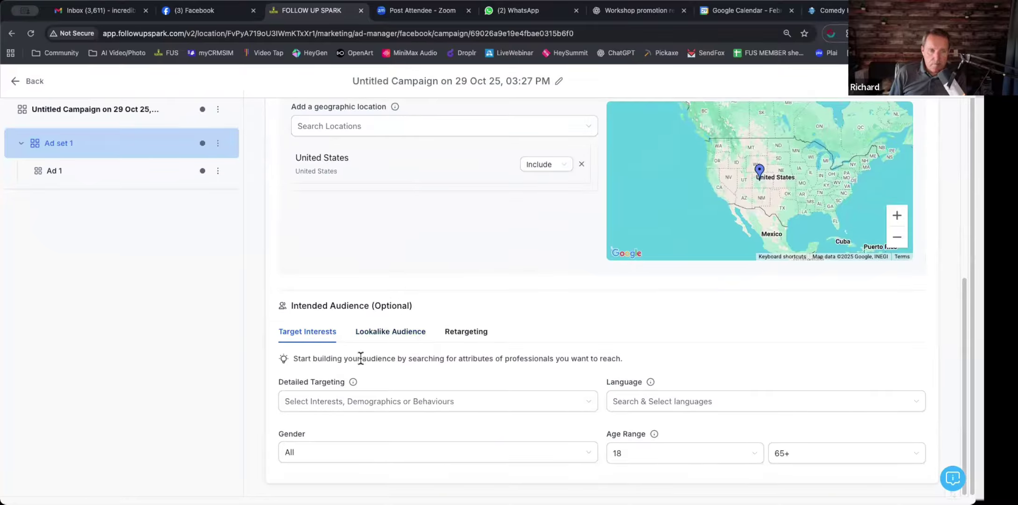
{"action": "left_click", "coordinate": [330, 406]}
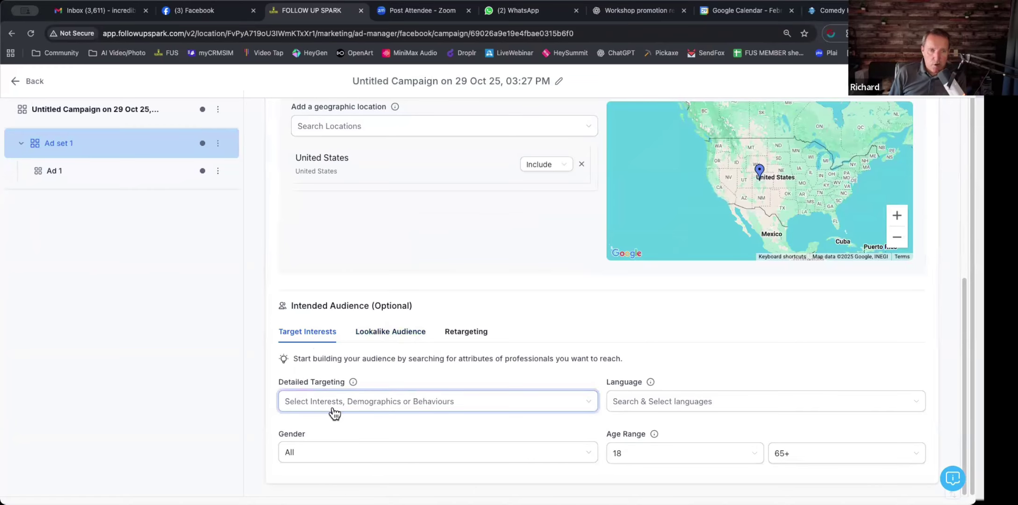
Review the lookalike and retargeting audience choices for Ad set 1, including the existing custom audiences
{"action": "left_click", "coordinate": [397, 332]}
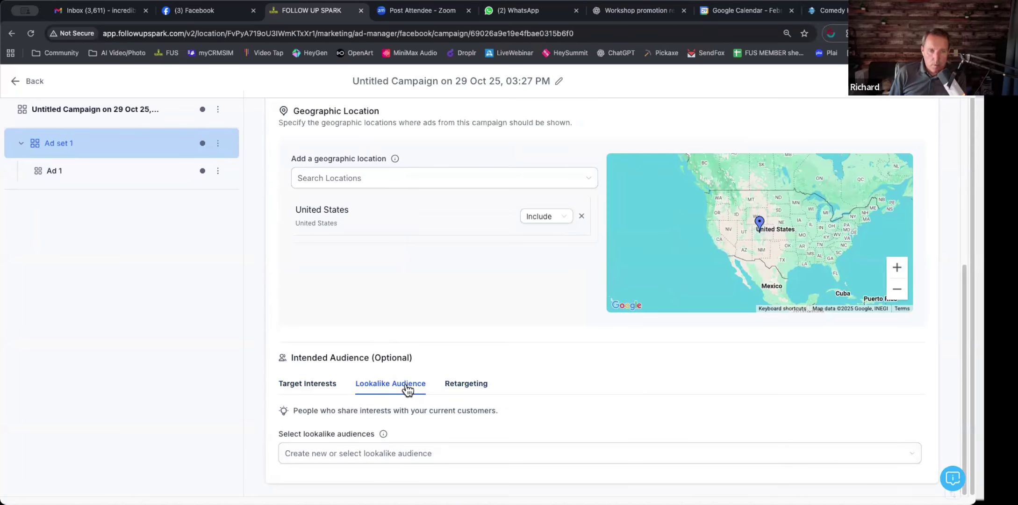
{"action": "left_click", "coordinate": [420, 454]}
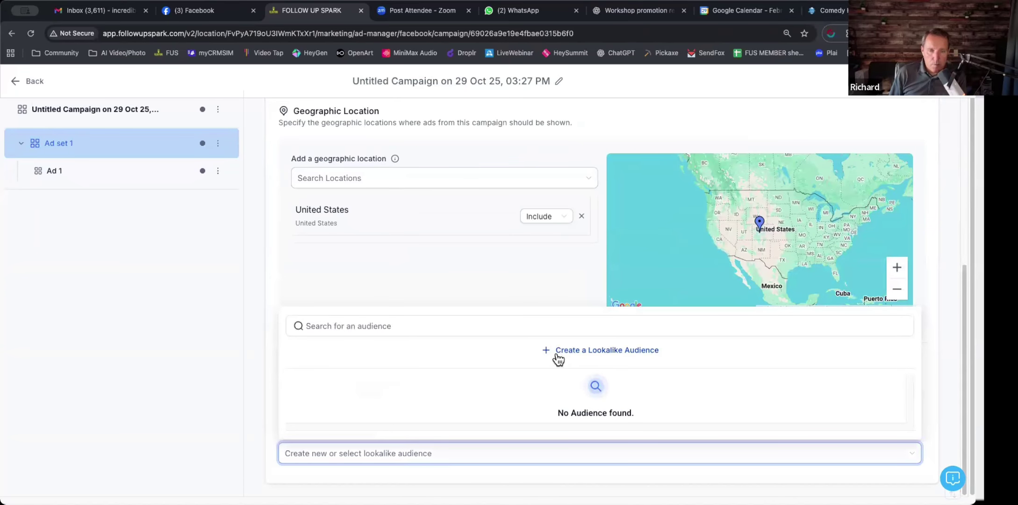
{"action": "left_click", "coordinate": [522, 292]}
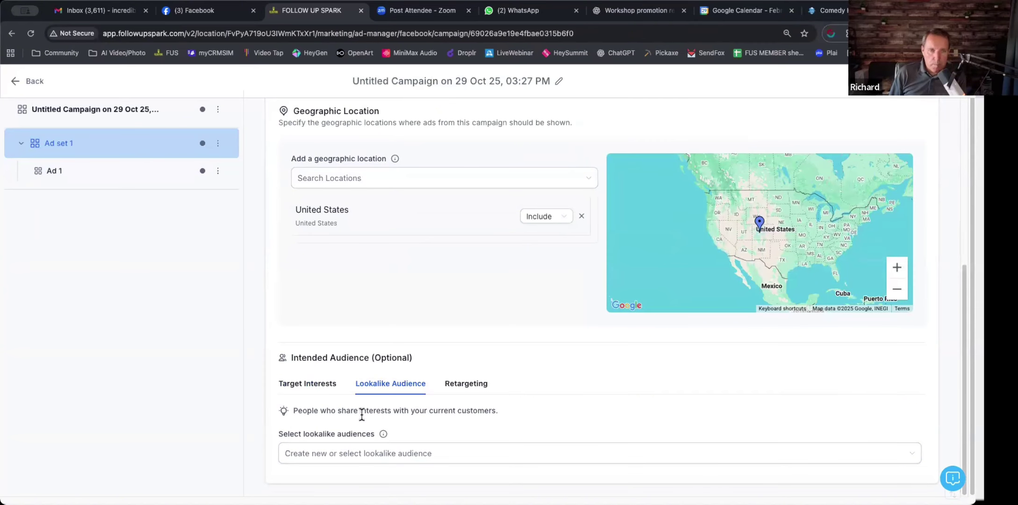
{"action": "left_click", "coordinate": [480, 387]}
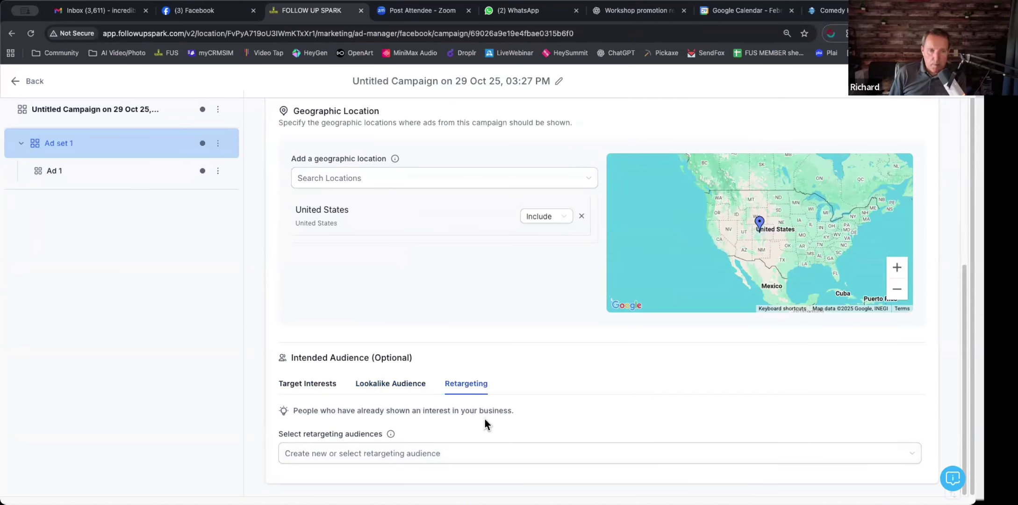
{"action": "left_click", "coordinate": [466, 461]}
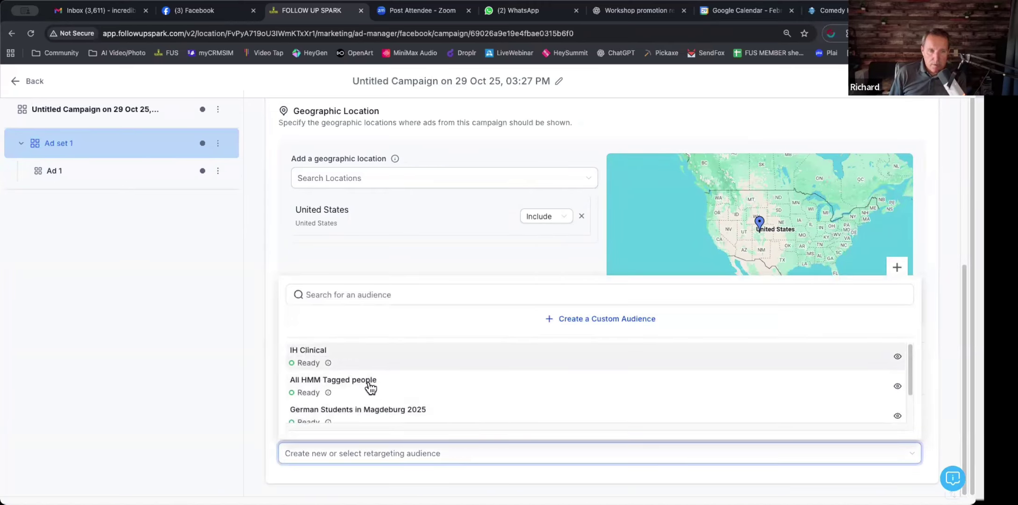
{"action": "scroll", "coordinate": [430, 372], "scroll_direction": "down", "scroll_amount": 2}
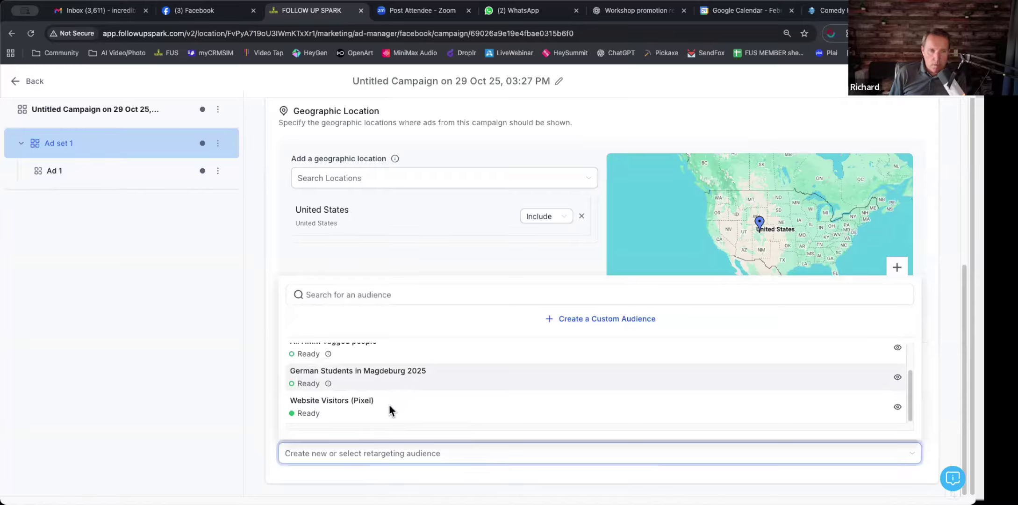
{"action": "scroll", "coordinate": [480, 374], "scroll_direction": "up", "scroll_amount": 3}
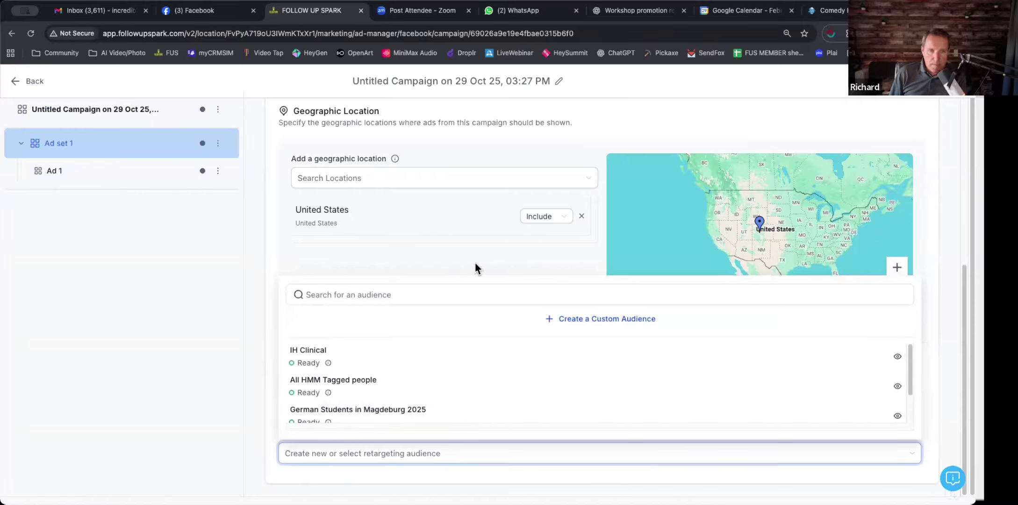
Add the German Students in Magdeburg 2025 retargeting audience to Ad set 1, and remove it again
{"action": "left_click", "coordinate": [474, 262]}
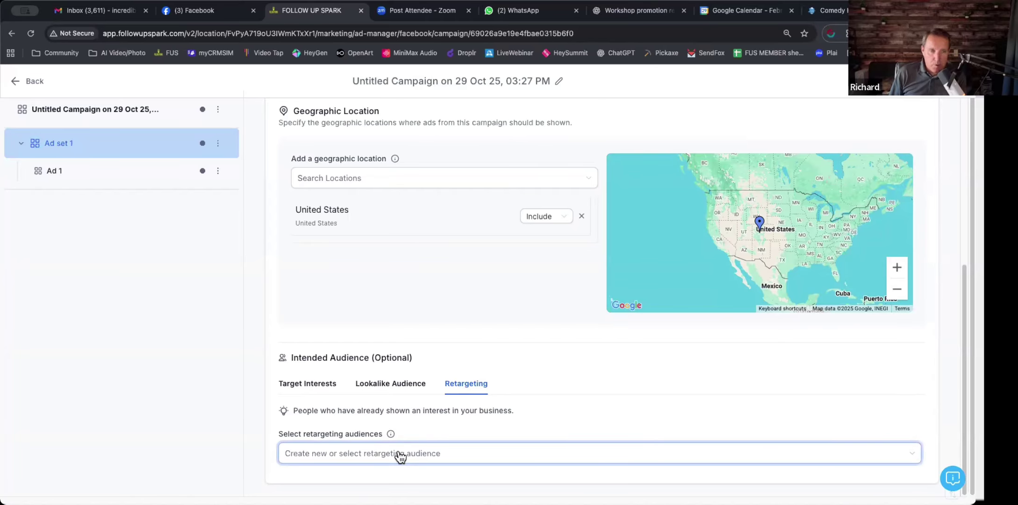
{"action": "left_click", "coordinate": [415, 452]}
{"action": "scroll", "coordinate": [411, 397], "scroll_direction": "down", "scroll_amount": 1}
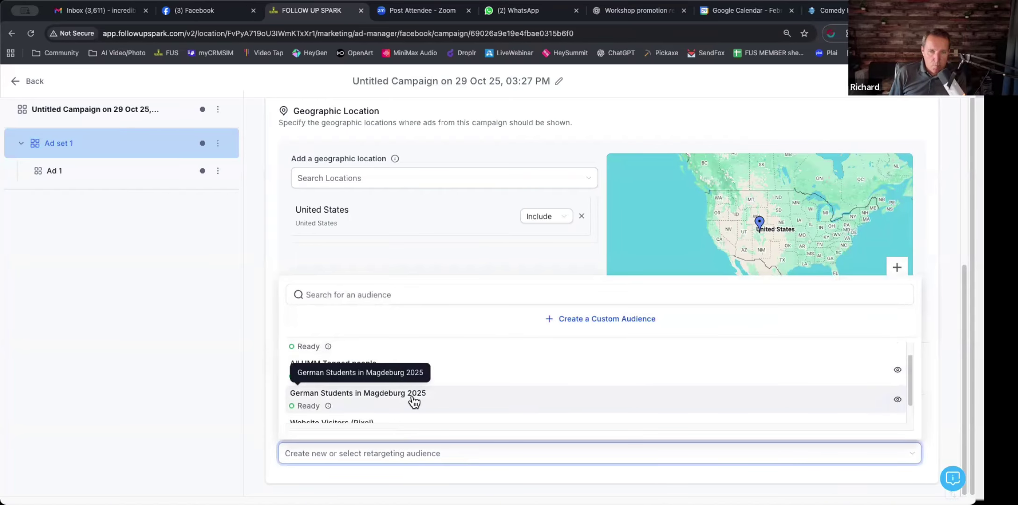
{"action": "left_click", "coordinate": [413, 398]}
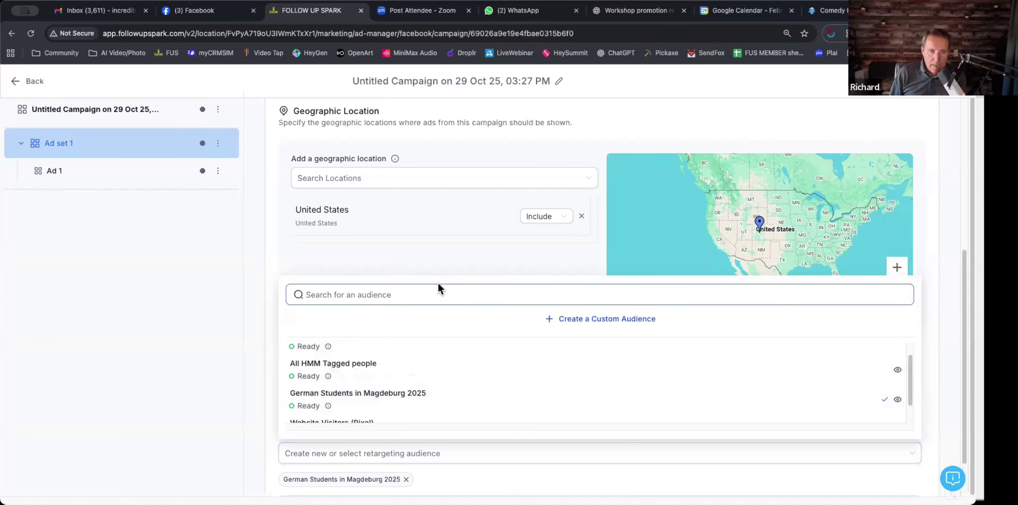
{"action": "left_click", "coordinate": [933, 364]}
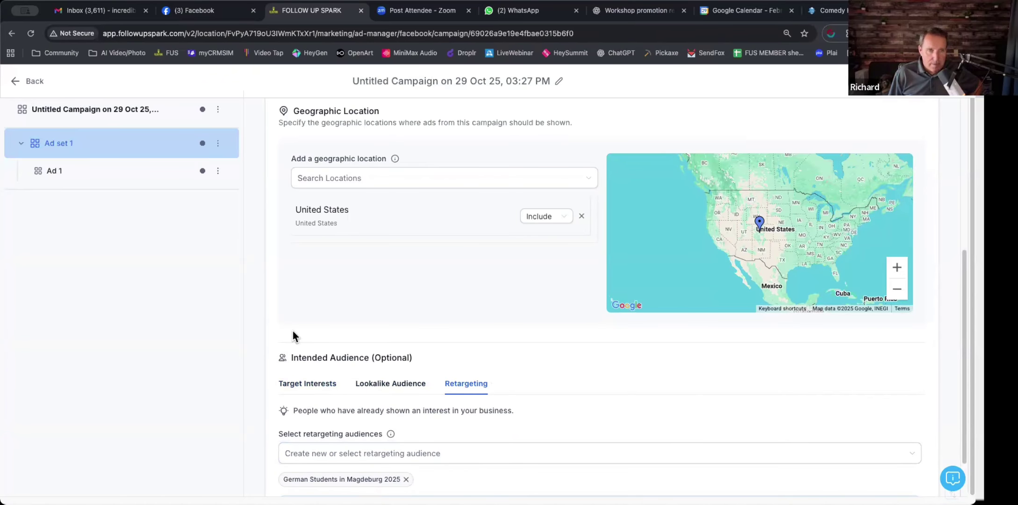
{"action": "left_click", "coordinate": [405, 480]}
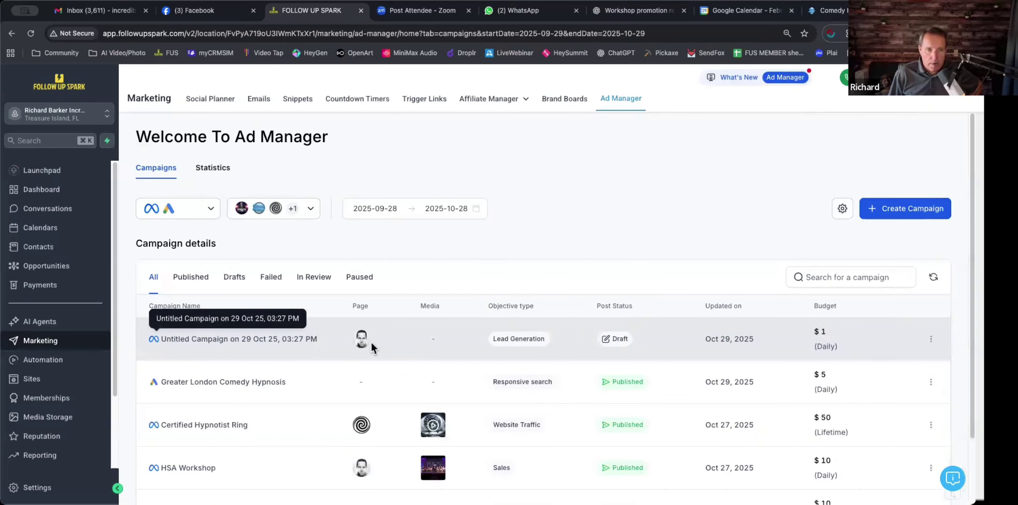
Delete the untitled draft campaign of 29 Oct 25, 03:27 PM from the campaign list
{"action": "left_click", "coordinate": [932, 339]}
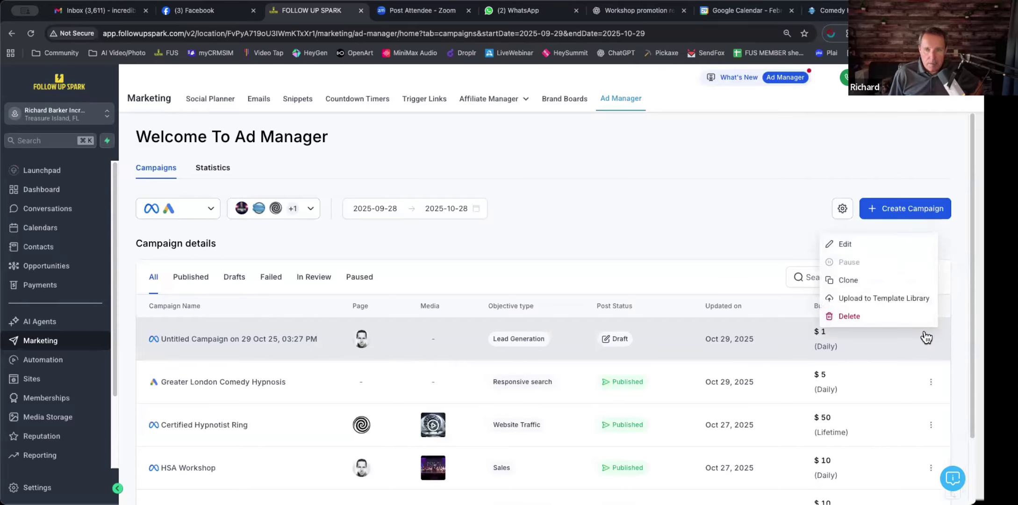
{"action": "left_click", "coordinate": [851, 315]}
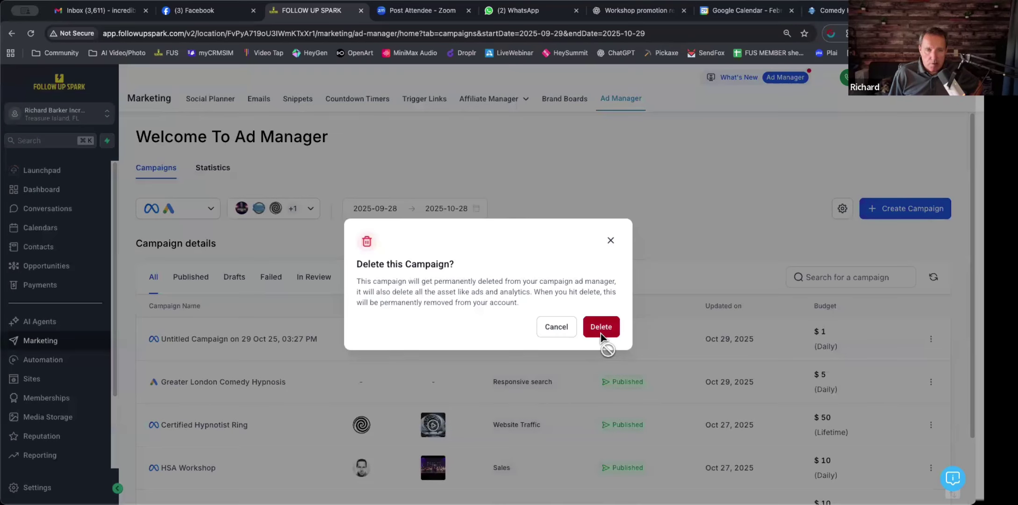
{"action": "left_click", "coordinate": [622, 324]}
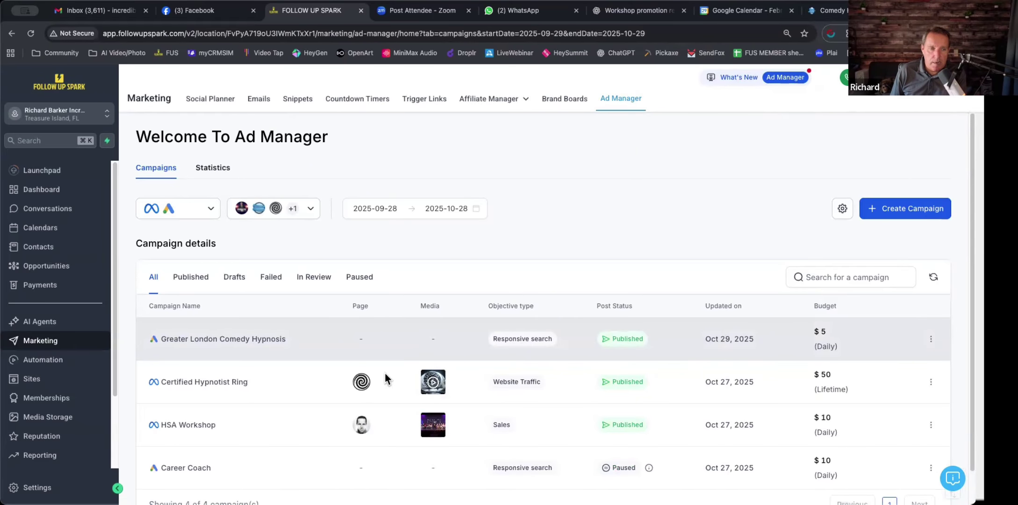
Open the Career Coach campaign to view its settings, and return to the campaign list, discarding the unpublished changes
{"action": "scroll", "coordinate": [284, 380], "scroll_direction": "down", "scroll_amount": 1}
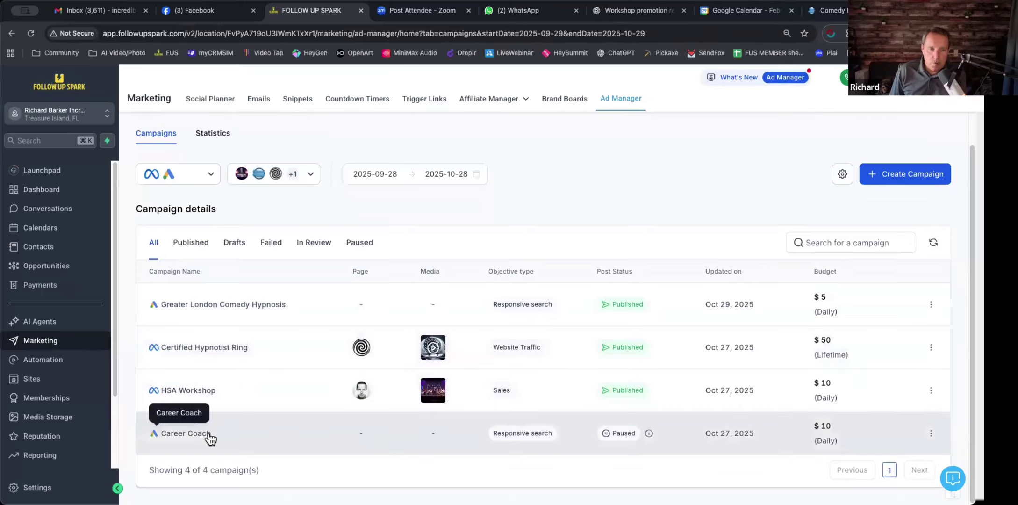
{"action": "left_click", "coordinate": [930, 433]}
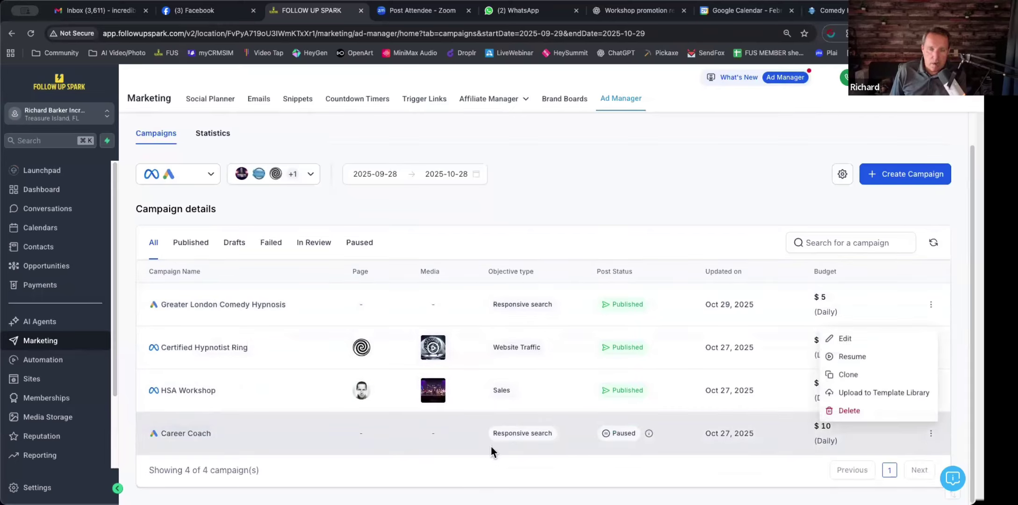
{"action": "left_click", "coordinate": [198, 434]}
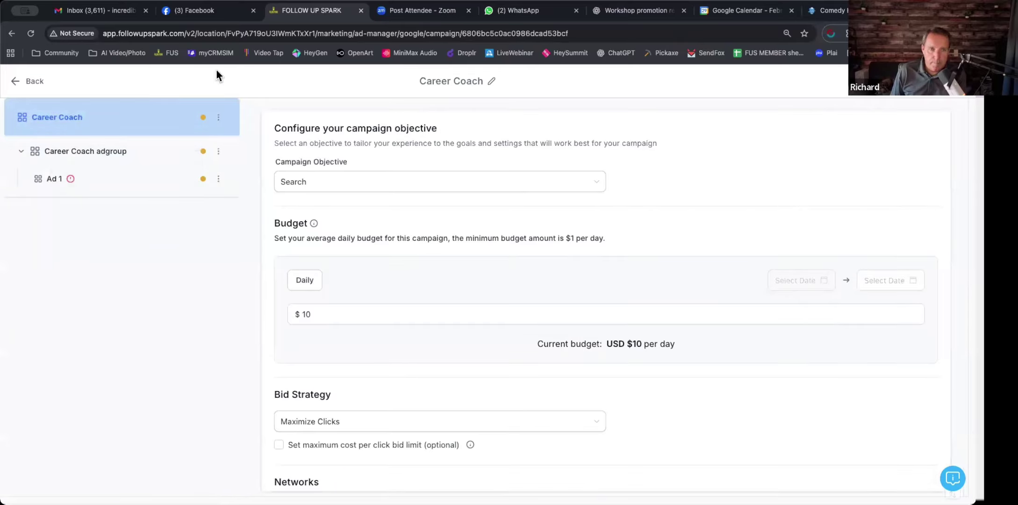
{"action": "left_click", "coordinate": [37, 84]}
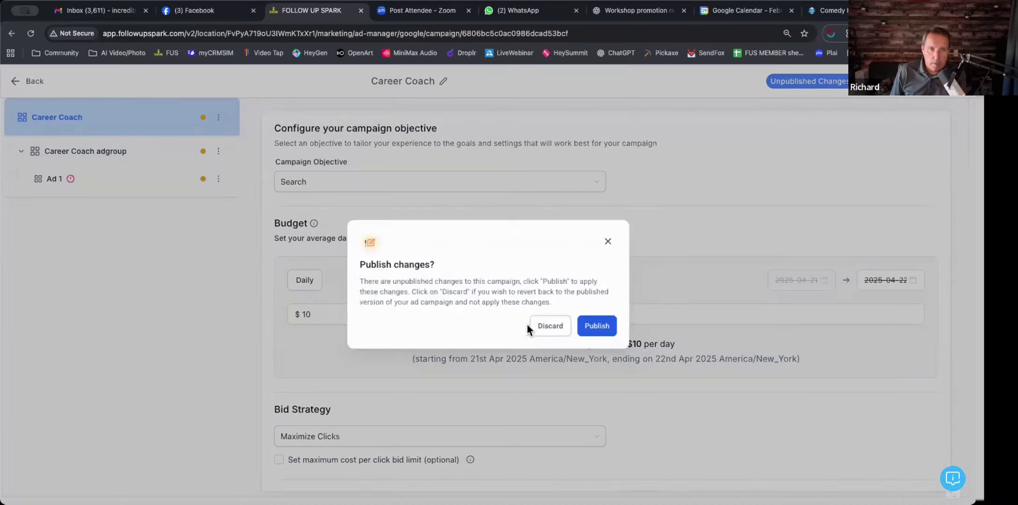
{"action": "left_click", "coordinate": [538, 327]}
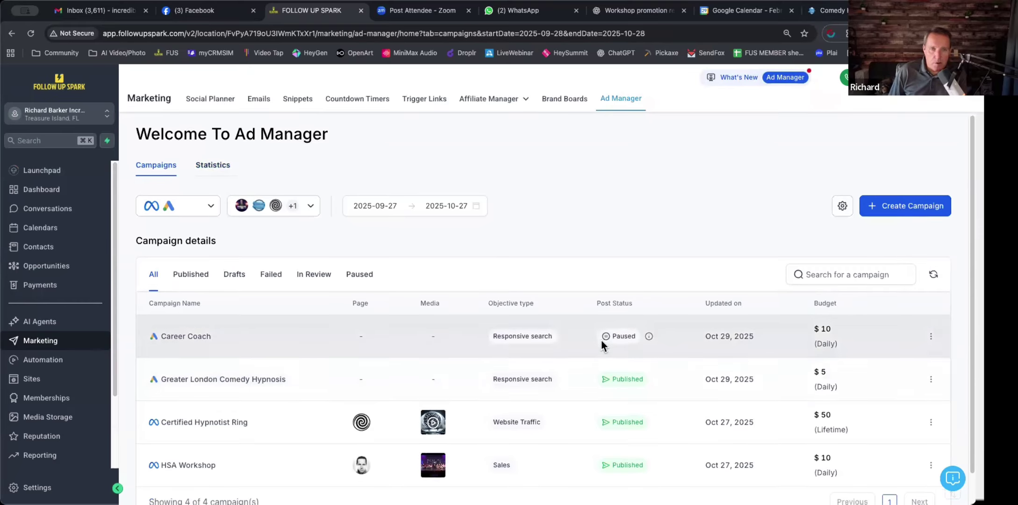
{"action": "scroll", "coordinate": [607, 345], "scroll_direction": "down", "scroll_amount": 2}
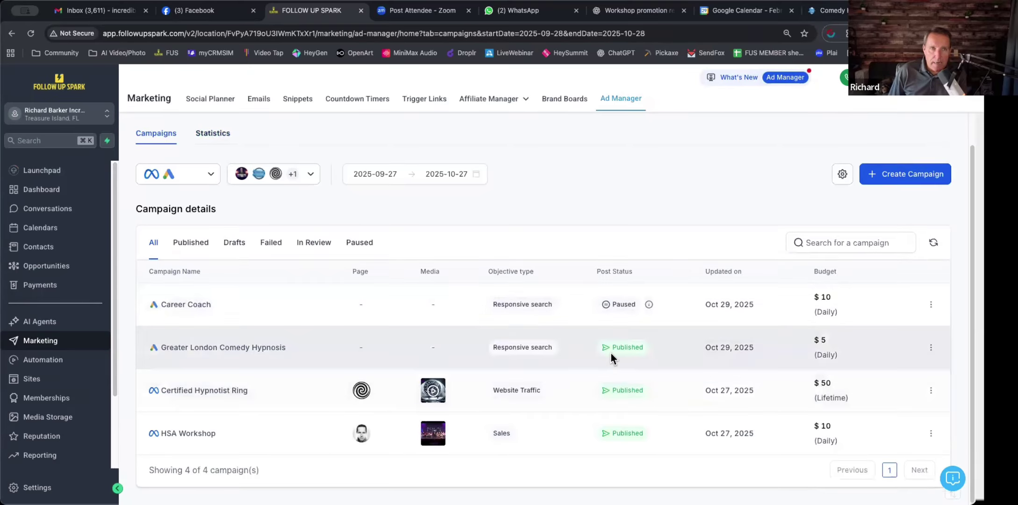